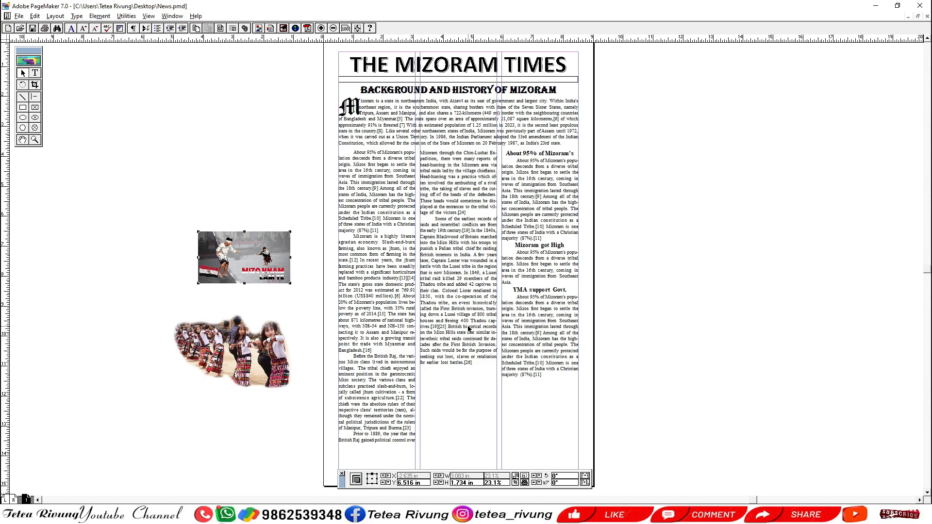
Move the "Background and History of Mizoram" headline slightly down, keeping it within the page margins and above the introductory paragraph.
{"action": "scroll", "coordinate": [504, 207], "scroll_direction": "up", "scroll_amount": 2}
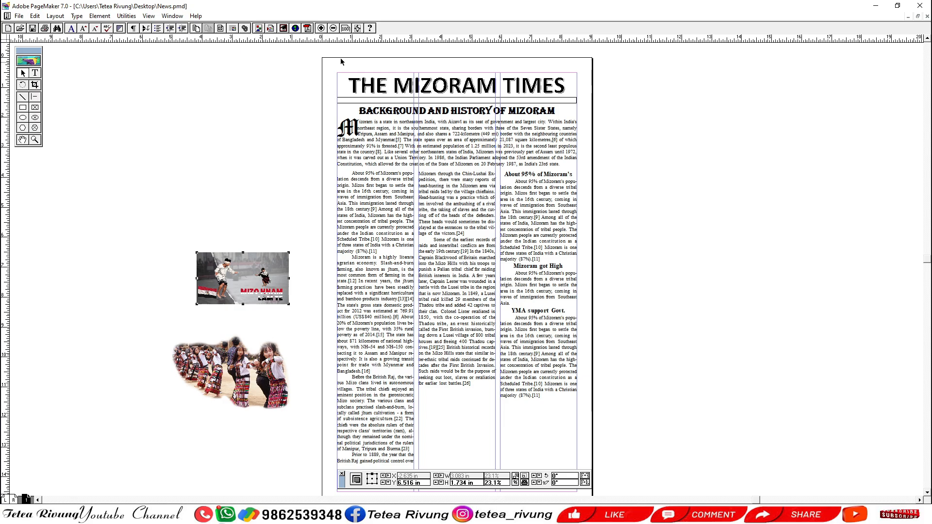
{"action": "left_click_drag", "start_coordinate": [313, 65], "coordinate": [645, 125]}
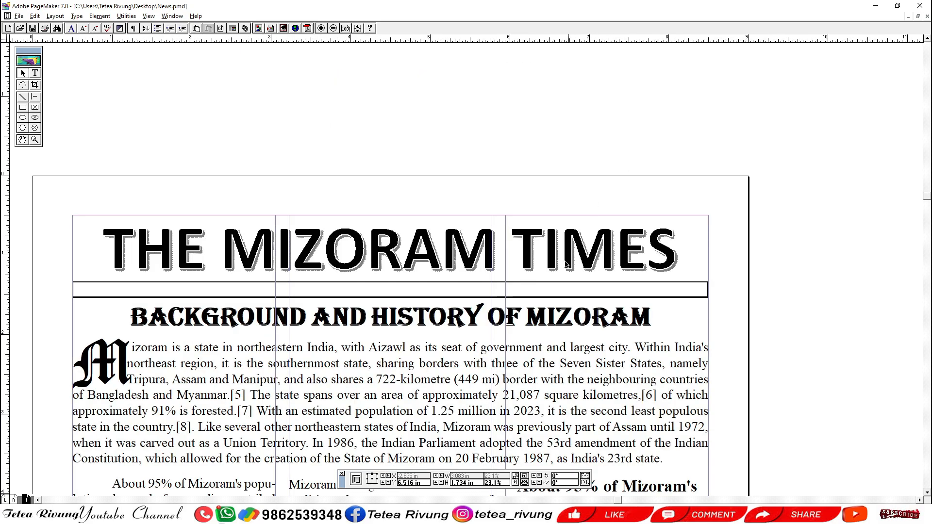
{"action": "left_click_drag", "start_coordinate": [565, 261], "coordinate": [562, 181]}
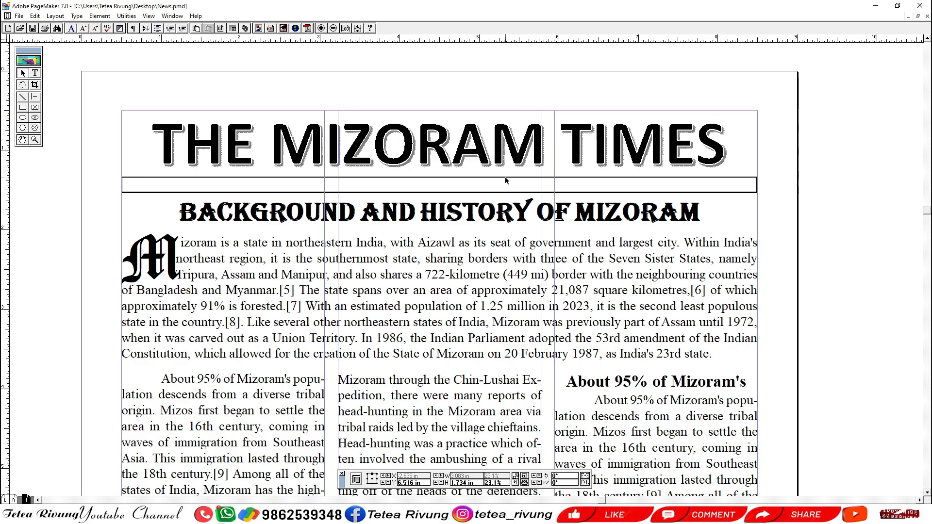
{"action": "left_click_drag", "start_coordinate": [274, 256], "coordinate": [311, 178]}
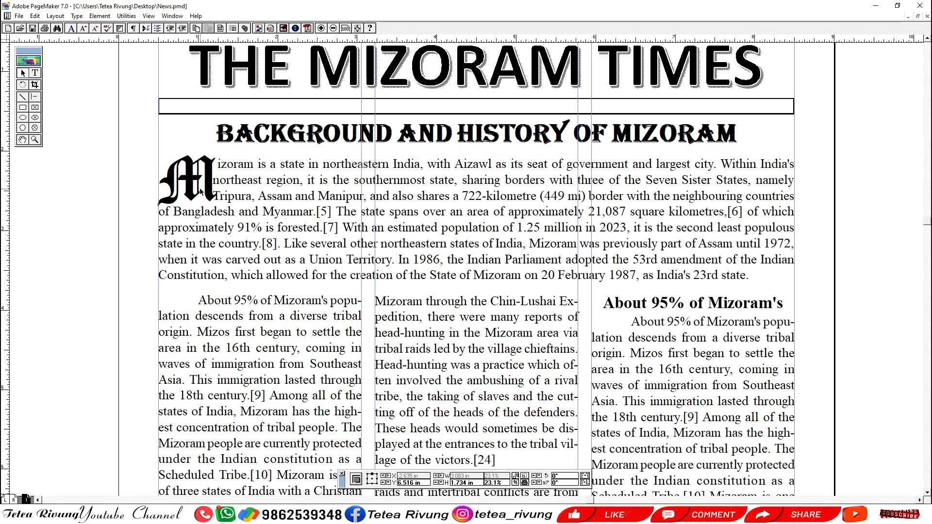
{"action": "left_click_drag", "start_coordinate": [443, 242], "coordinate": [413, 293]}
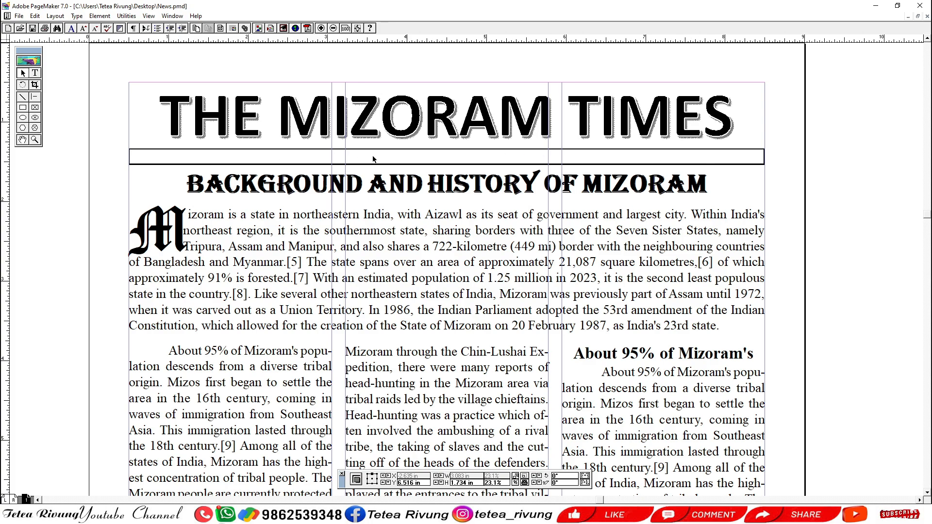
{"action": "left_click", "coordinate": [470, 182]}
{"action": "left_click", "coordinate": [855, 227]}
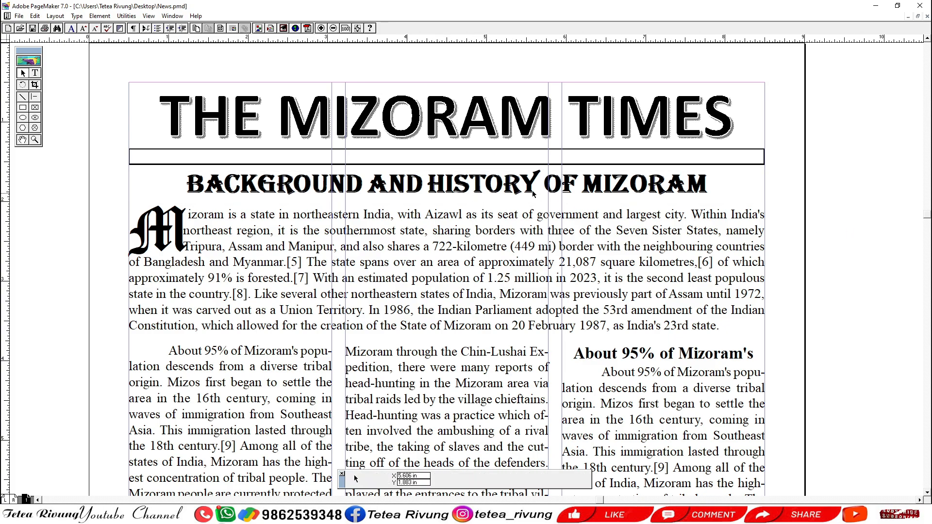
{"action": "left_click", "coordinate": [446, 187]}
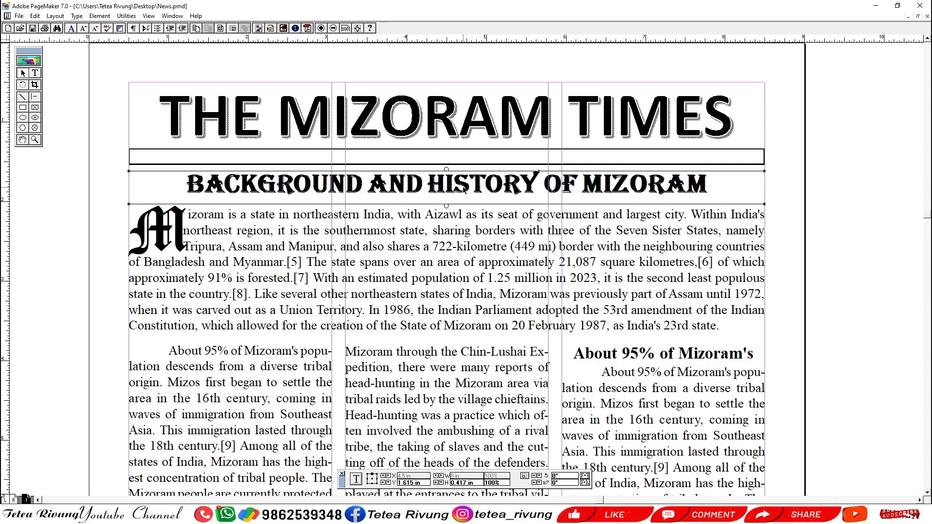
{"action": "mouse_move", "coordinate": [464, 189]}
{"action": "left_mouse_down"}
{"action": "mouse_move", "coordinate": [468, 56]}
{"action": "mouse_move", "coordinate": [479, 191]}
{"action": "mouse_move", "coordinate": [477, 38]}
{"action": "mouse_move", "coordinate": [473, 202]}
{"action": "mouse_move", "coordinate": [453, 184]}
{"action": "left_mouse_up"}
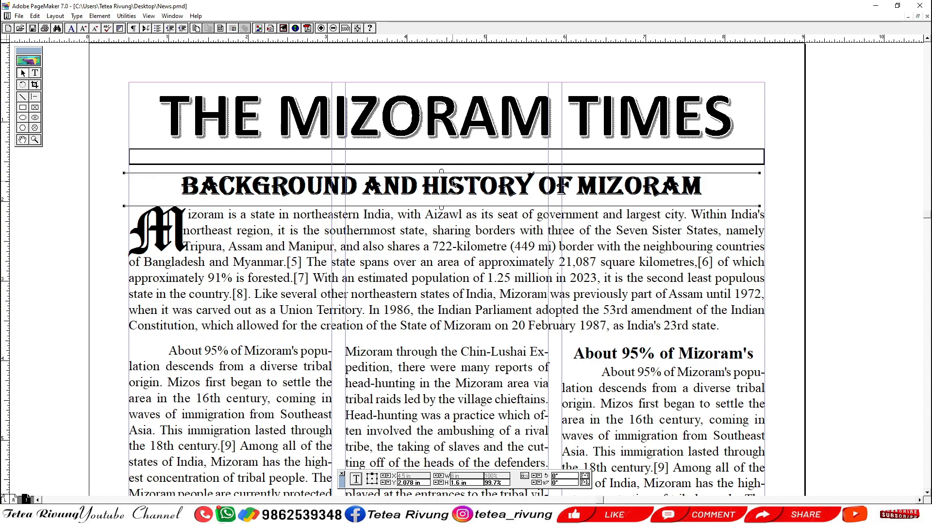
{"action": "left_click", "coordinate": [459, 188]}
{"action": "left_click_drag", "start_coordinate": [458, 187], "coordinate": [463, 192]}
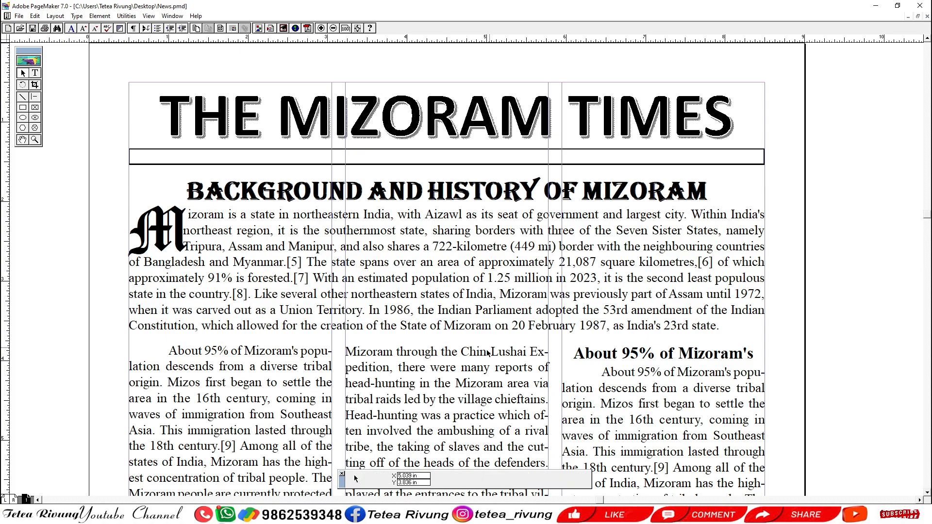
Nudge the first, middle and "About 95% of Mizoram's" text blocks up towards the introductory paragraph, raising the third column slightly further.
{"action": "scroll", "coordinate": [463, 286], "scroll_direction": "down", "scroll_amount": 3}
{"action": "left_click", "coordinate": [463, 287]}
{"action": "left_click", "coordinate": [677, 300], "text": "shift"}
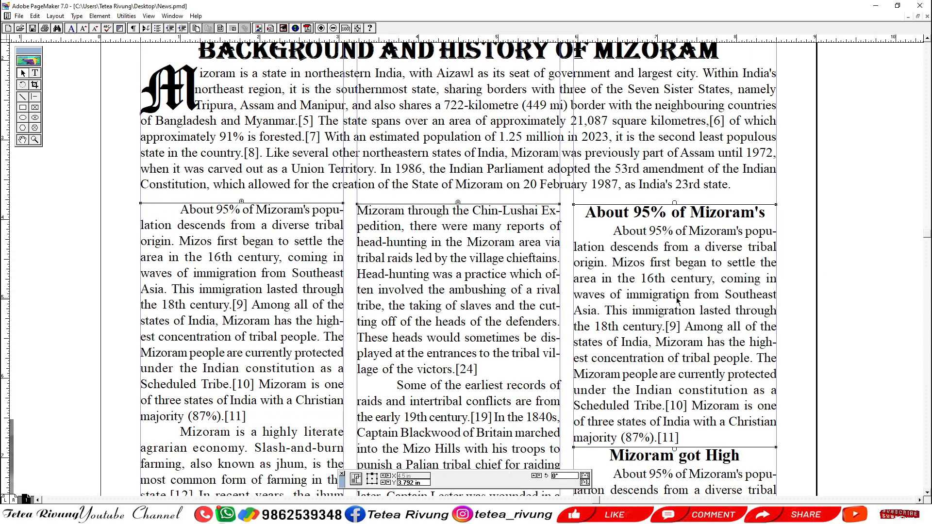
{"action": "key", "text": "Up"}
{"action": "key", "text": "Up"}
{"action": "key", "text": "Up"}
{"action": "key", "text": "Up"}
{"action": "key", "text": "Up"}
{"action": "key", "text": "Up"}
{"action": "key", "text": "Up"}
{"action": "key", "text": "Up"}
{"action": "key", "text": "Up"}
{"action": "key", "text": "Up"}
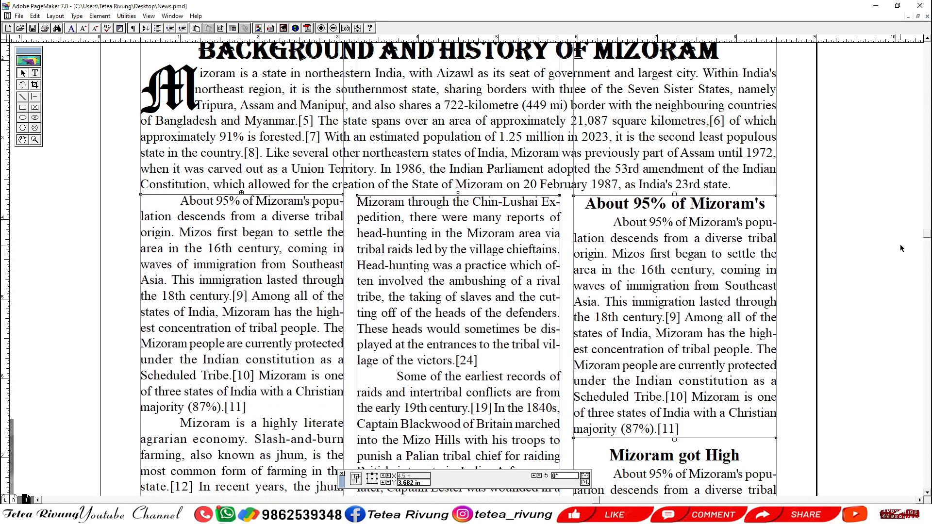
{"action": "left_click", "coordinate": [689, 266]}
{"action": "key", "text": "Up"}
{"action": "left_click", "coordinate": [863, 277]}
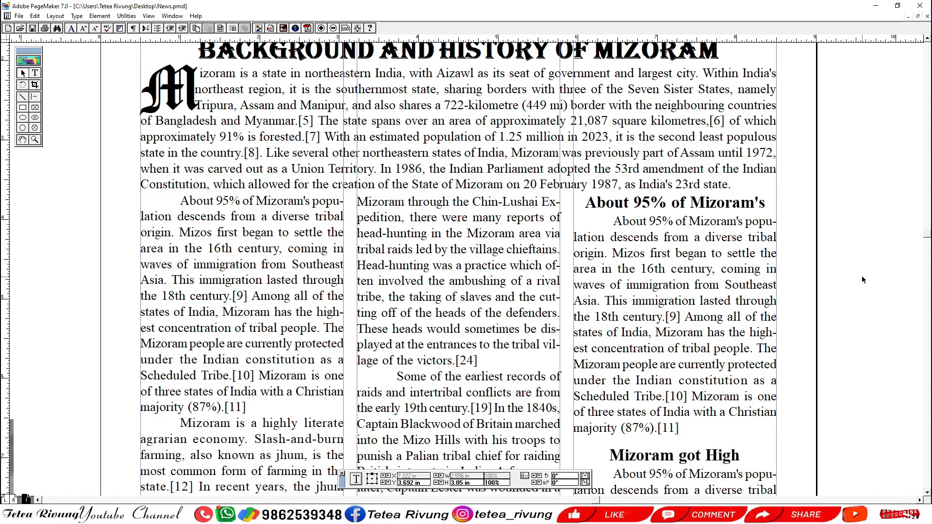
Examine the gap between the introductory paragraph and the text columns below it.
{"action": "left_click_drag", "start_coordinate": [436, 312], "coordinate": [447, 276]}
{"action": "left_click_drag", "start_coordinate": [439, 310], "coordinate": [443, 247]}
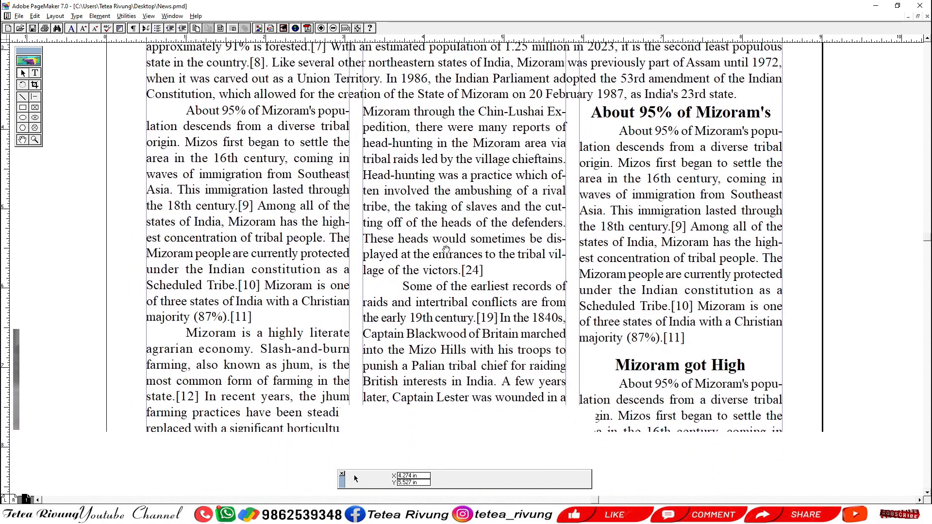
{"action": "left_click_drag", "start_coordinate": [500, 194], "coordinate": [491, 289]}
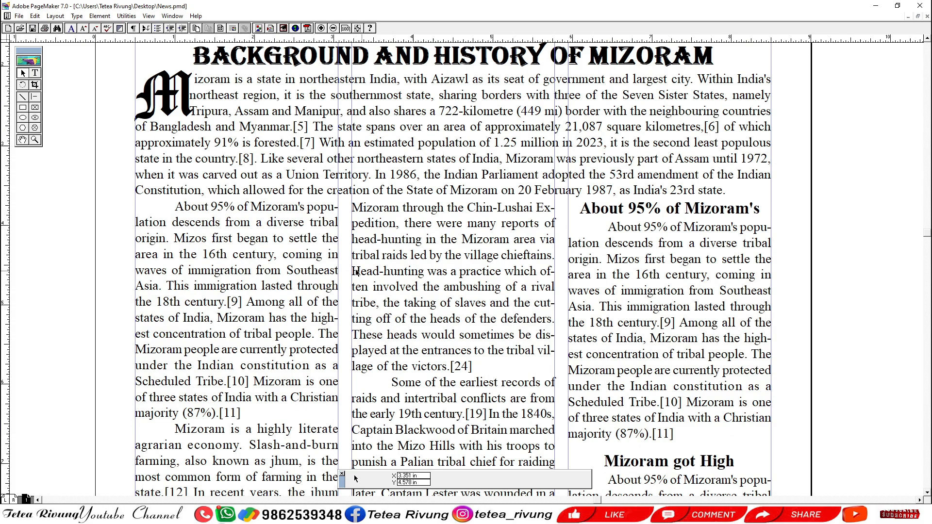
{"action": "left_click", "coordinate": [428, 200]}
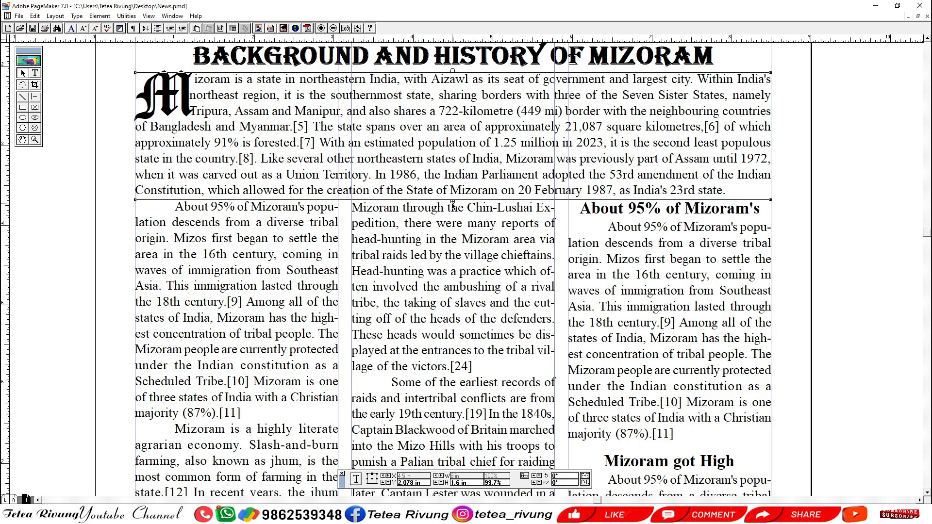
{"action": "left_click_drag", "start_coordinate": [438, 209], "coordinate": [511, 258]}
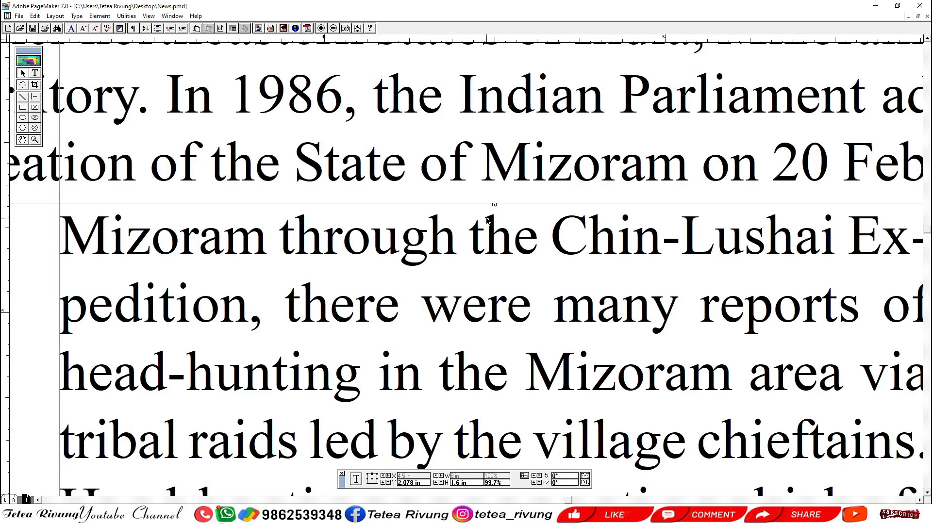
{"action": "left_click", "coordinate": [497, 271], "text": "ctrl+alt"}
{"action": "left_click_drag", "start_coordinate": [481, 344], "coordinate": [499, 242]}
{"action": "left_click", "coordinate": [502, 132]}
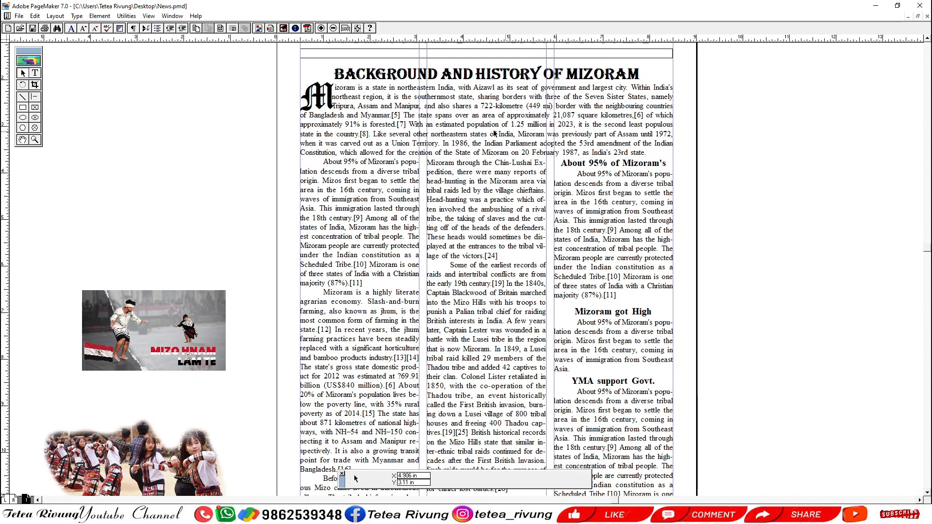
Inspect the extents of the individual text blocks in the three columns.
{"action": "left_click", "coordinate": [344, 207]}
{"action": "scroll", "coordinate": [367, 264], "scroll_direction": "down", "scroll_amount": 4}
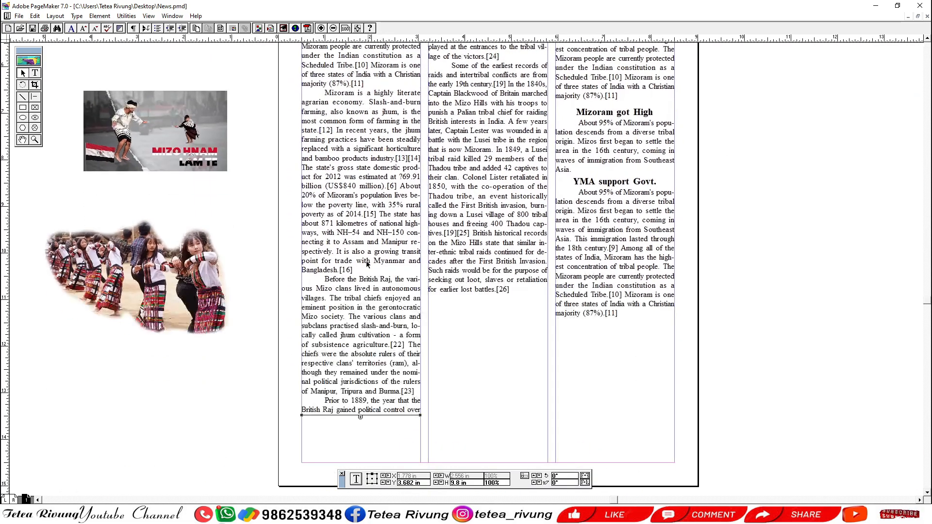
{"action": "scroll", "coordinate": [416, 258], "scroll_direction": "up", "scroll_amount": 3}
{"action": "left_click", "coordinate": [460, 322]}
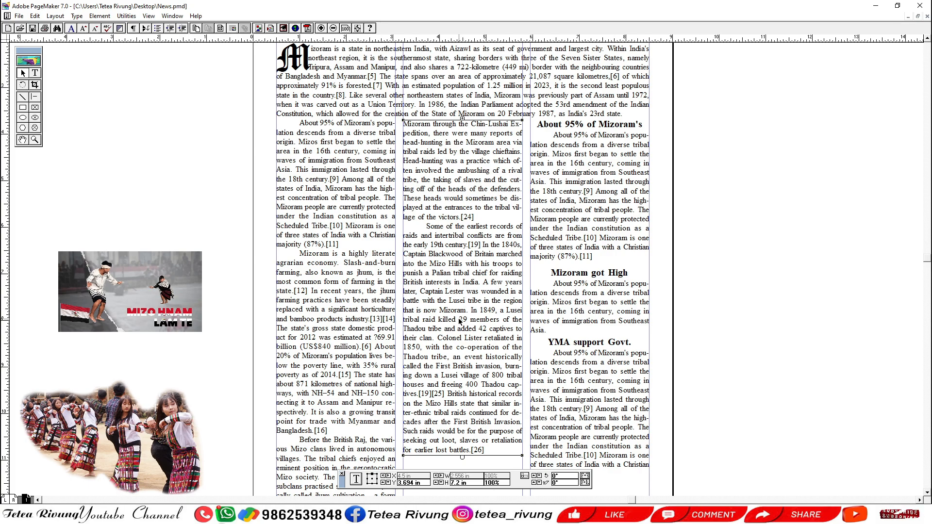
{"action": "left_click", "coordinate": [575, 158]}
{"action": "left_click", "coordinate": [583, 292]}
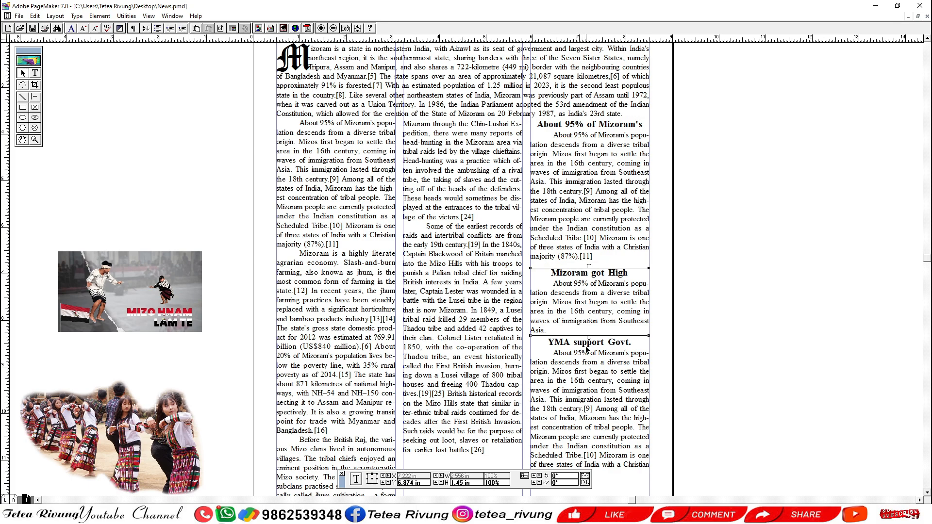
{"action": "left_click", "coordinate": [587, 349]}
{"action": "left_click", "coordinate": [589, 204]}
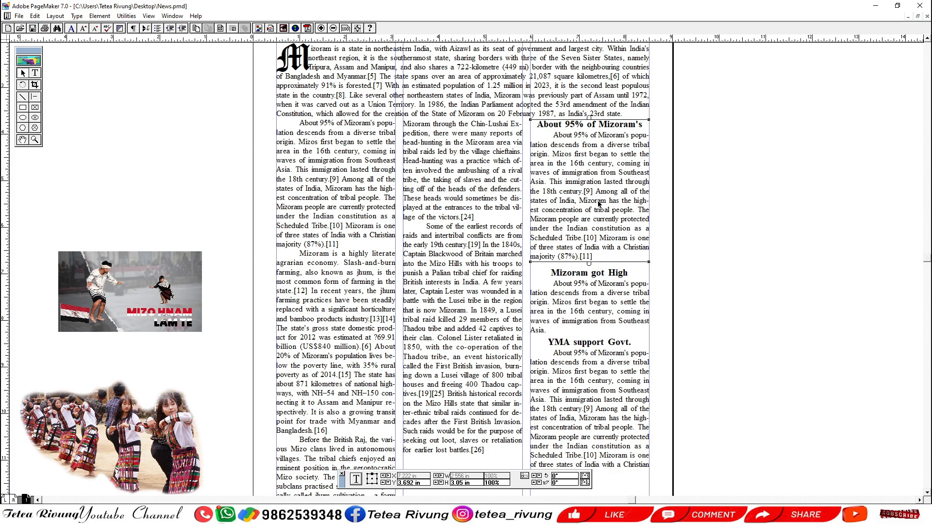
Shift the "About 95% of Mizoram's" block slightly down and nudge the middle and first columns down to line up with it.
{"action": "left_click_drag", "start_coordinate": [598, 204], "coordinate": [599, 205]}
{"action": "left_click", "coordinate": [463, 197]}
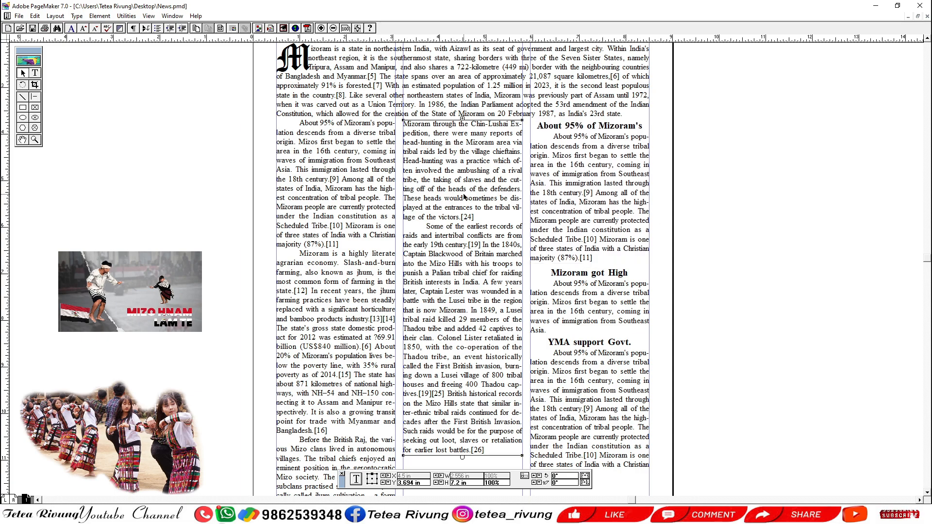
{"action": "key", "text": "Down"}
{"action": "key", "text": "Down"}
{"action": "key", "text": "Down"}
{"action": "left_click", "coordinate": [352, 199]}
{"action": "key", "text": "Down"}
{"action": "key", "text": "Down"}
{"action": "key", "text": "Down"}
{"action": "key", "text": "Down"}
{"action": "left_click", "coordinate": [746, 204]}
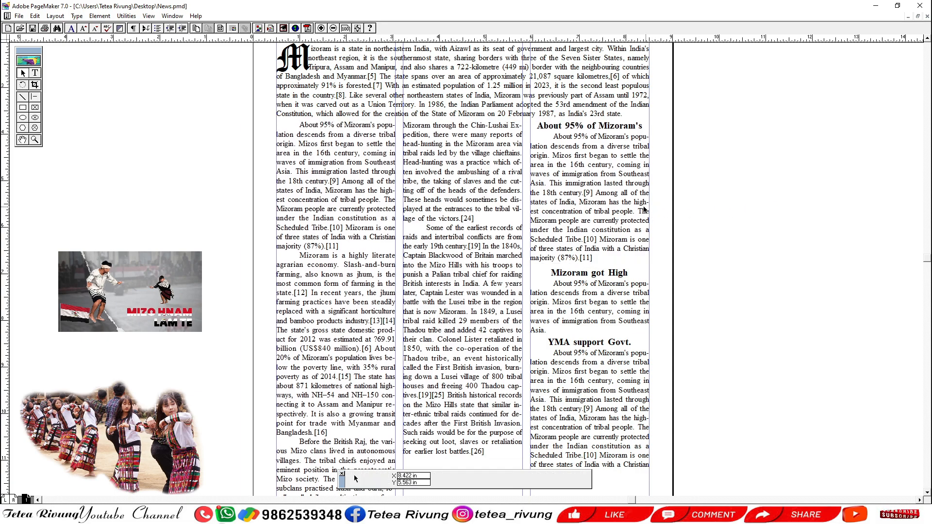
Delete the "YMA support Govt." text block from the third column.
{"action": "left_click", "coordinate": [597, 202]}
{"action": "left_click", "coordinate": [613, 305]}
{"action": "left_click", "coordinate": [601, 363]}
{"action": "left_click", "coordinate": [752, 341]}
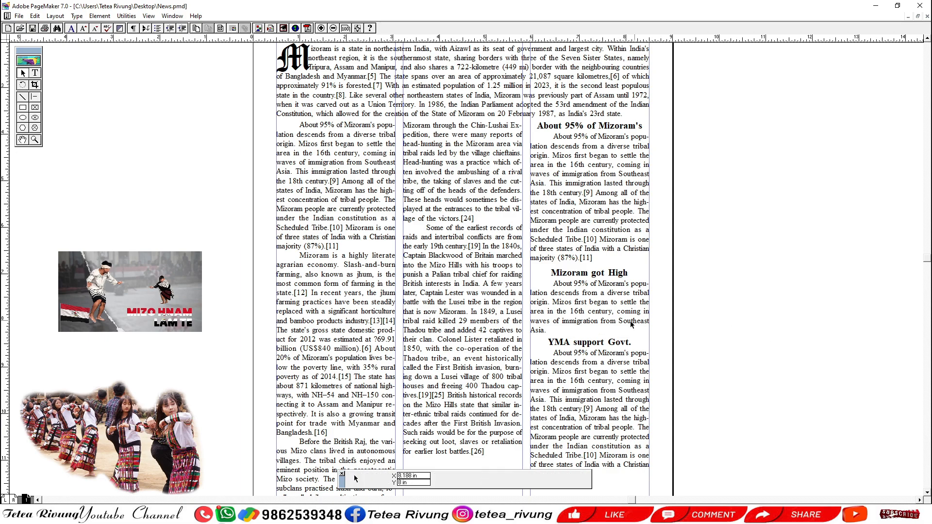
{"action": "left_click_drag", "start_coordinate": [623, 340], "coordinate": [660, 275]}
{"action": "mouse_move", "coordinate": [626, 311]}
{"action": "left_mouse_down"}
{"action": "mouse_move", "coordinate": [603, 289]}
{"action": "mouse_move", "coordinate": [626, 316]}
{"action": "left_mouse_up"}
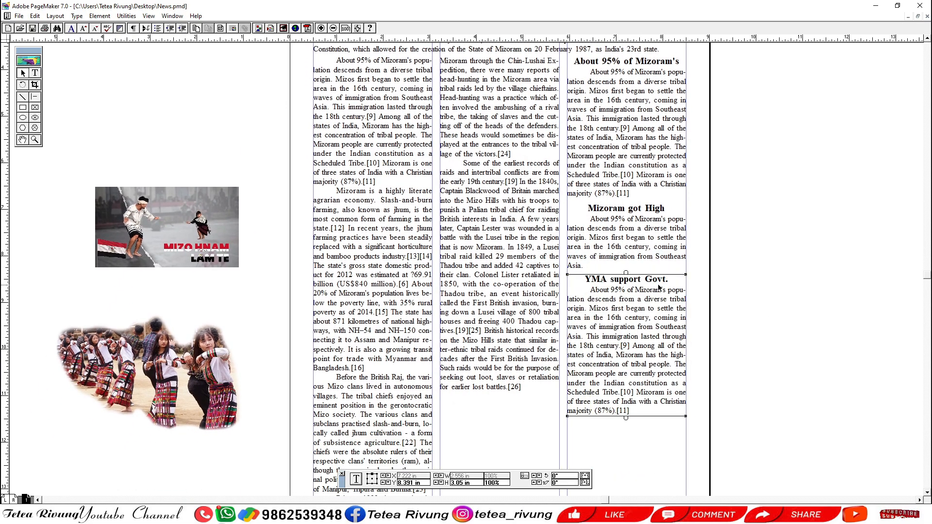
{"action": "key", "text": "Delete"}
{"action": "left_click_drag", "start_coordinate": [627, 205], "coordinate": [617, 263]}
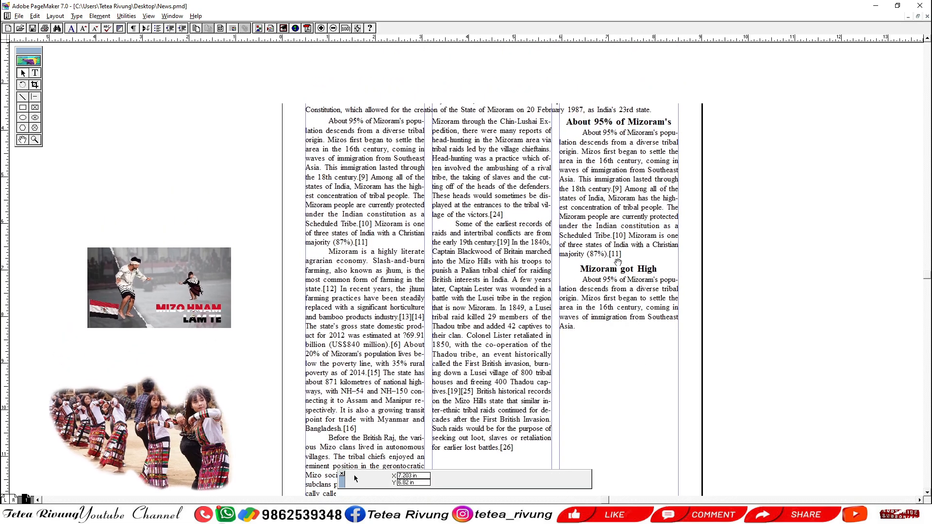
{"action": "left_click_drag", "start_coordinate": [615, 307], "coordinate": [611, 269]}
{"action": "left_click_drag", "start_coordinate": [595, 345], "coordinate": [594, 291]}
{"action": "left_click_drag", "start_coordinate": [590, 323], "coordinate": [601, 284]}
{"action": "left_click_drag", "start_coordinate": [616, 238], "coordinate": [603, 342]}
{"action": "left_click_drag", "start_coordinate": [603, 254], "coordinate": [589, 282]}
{"action": "left_click_drag", "start_coordinate": [604, 247], "coordinate": [605, 298]}
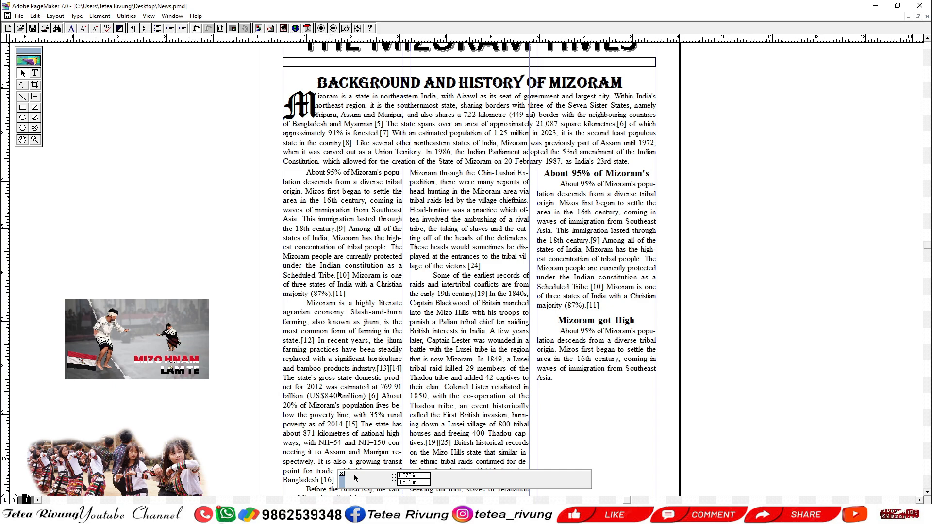
Shorten the first column's text to end at "Bangladesh.[16]" and fit the Mizo Hnam Lam Te picture beneath it at 2.556 in wide.
{"action": "scroll", "coordinate": [365, 238], "scroll_direction": "down", "scroll_amount": 3}
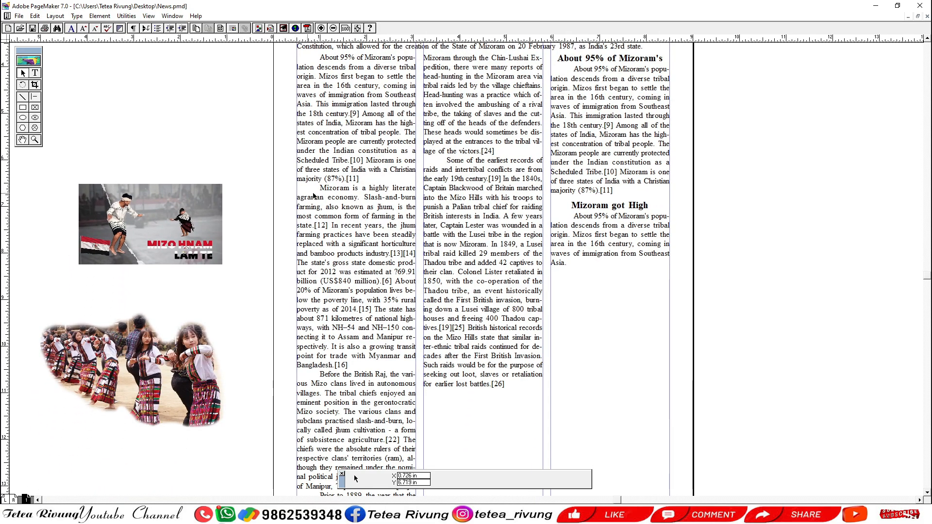
{"action": "left_click", "coordinate": [341, 216]}
{"action": "scroll", "coordinate": [352, 359], "scroll_direction": "down", "scroll_amount": 3}
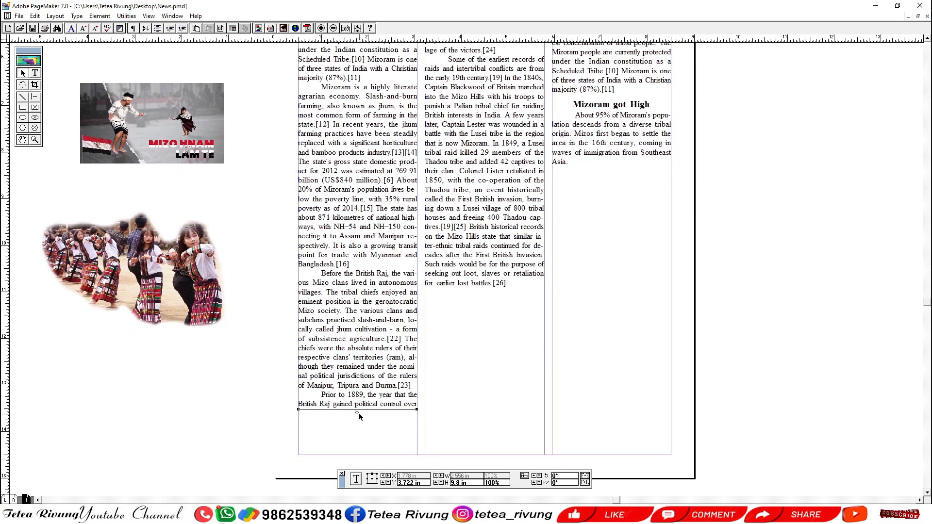
{"action": "left_click_drag", "start_coordinate": [357, 410], "coordinate": [362, 278]}
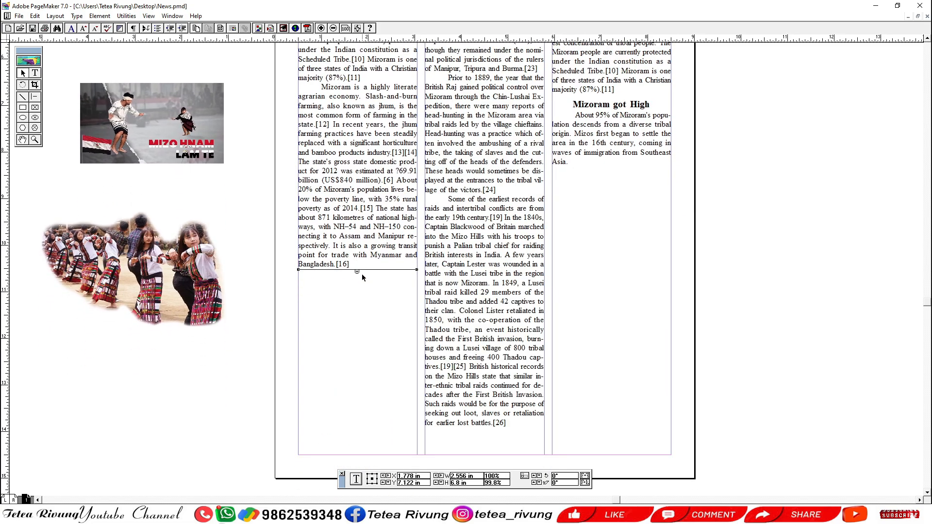
{"action": "left_click_drag", "start_coordinate": [156, 125], "coordinate": [374, 311]}
{"action": "left_click_drag", "start_coordinate": [442, 313], "coordinate": [374, 309]}
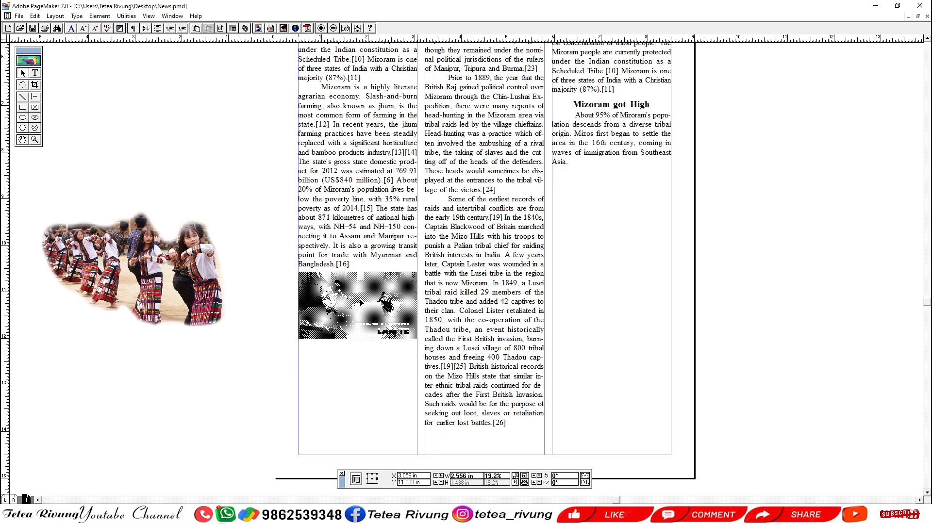
Move the middle column's text block beneath the picture in the first column and shorten it to end at the page's lower margin.
{"action": "left_click", "coordinate": [470, 236]}
{"action": "scroll", "coordinate": [470, 236], "scroll_direction": "up", "scroll_amount": 3}
{"action": "left_click_drag", "start_coordinate": [469, 234], "coordinate": [469, 323]}
{"action": "left_click_drag", "start_coordinate": [469, 323], "coordinate": [485, 86]}
{"action": "left_click_drag", "start_coordinate": [486, 86], "coordinate": [367, 389]}
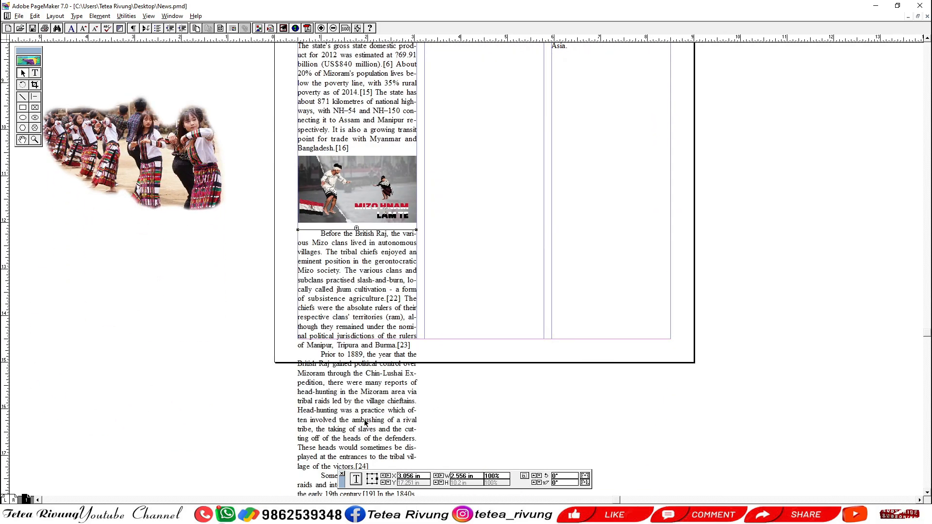
{"action": "left_click_drag", "start_coordinate": [364, 420], "coordinate": [391, 309]}
{"action": "left_click_drag", "start_coordinate": [377, 370], "coordinate": [387, 99]}
{"action": "left_click_drag", "start_coordinate": [383, 133], "coordinate": [383, 412]}
{"action": "left_click_drag", "start_coordinate": [373, 379], "coordinate": [374, 280]}
Flow the remaining story text into the second column below the introductory paragraph and nudge it up to align with the neighbouring columns.
{"action": "left_click", "coordinate": [374, 280]}
{"action": "left_click_drag", "start_coordinate": [480, 121], "coordinate": [420, 478]}
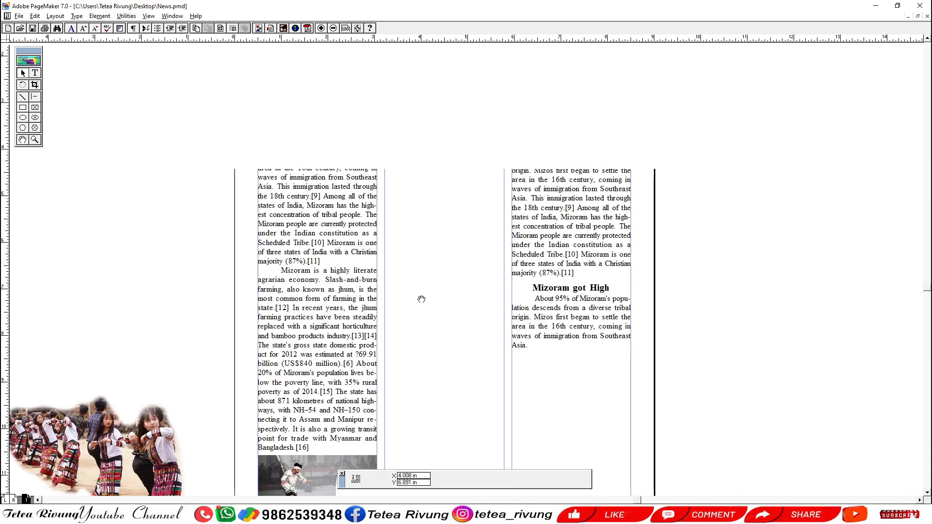
{"action": "left_click_drag", "start_coordinate": [417, 165], "coordinate": [409, 262]}
{"action": "left_click", "coordinate": [377, 237]}
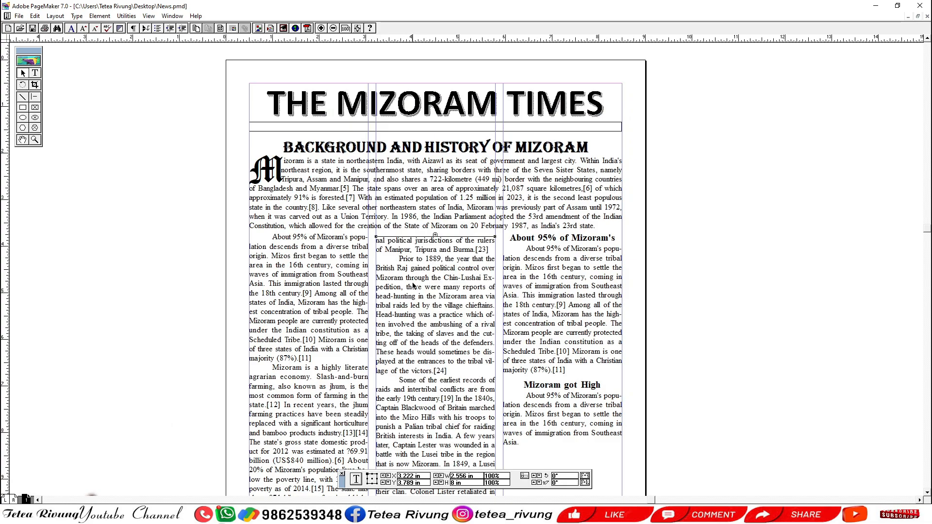
{"action": "key", "text": "Up"}
{"action": "key", "text": "Up"}
{"action": "key", "text": "Up"}
{"action": "key", "text": "Up"}
{"action": "key", "text": "Up"}
{"action": "key", "text": "Up"}
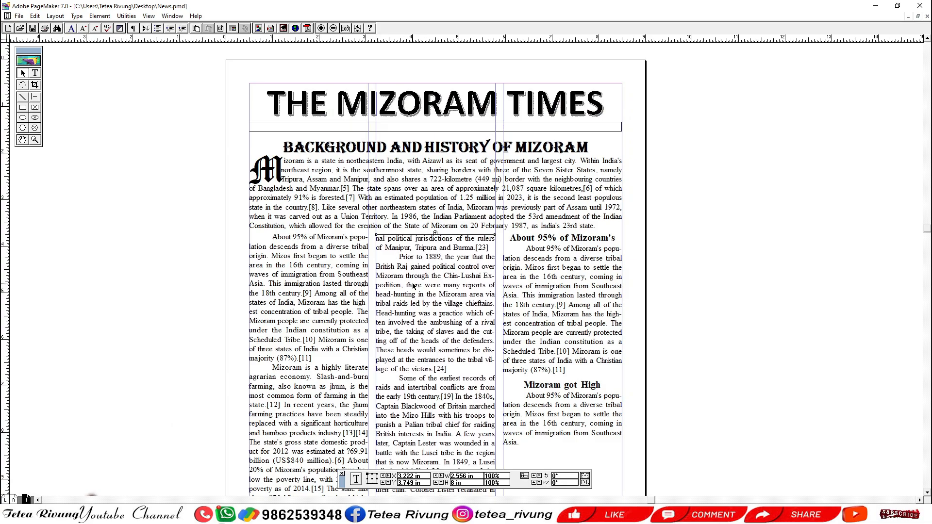
Nudge the second column's text block up and turn off hyphenation for the entire background story.
{"action": "key", "text": "Up"}
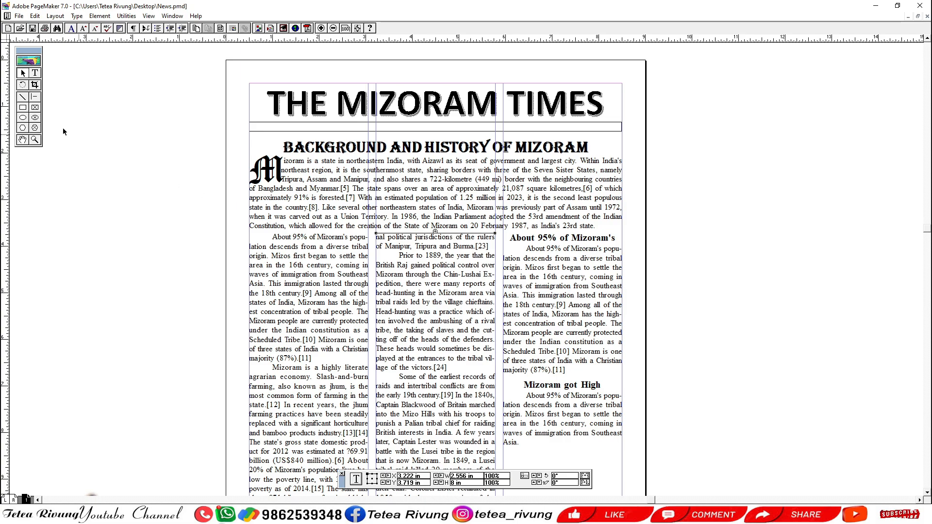
{"action": "left_click", "coordinate": [35, 73]}
{"action": "left_click", "coordinate": [296, 262]}
{"action": "key", "text": "ctrl+a"}
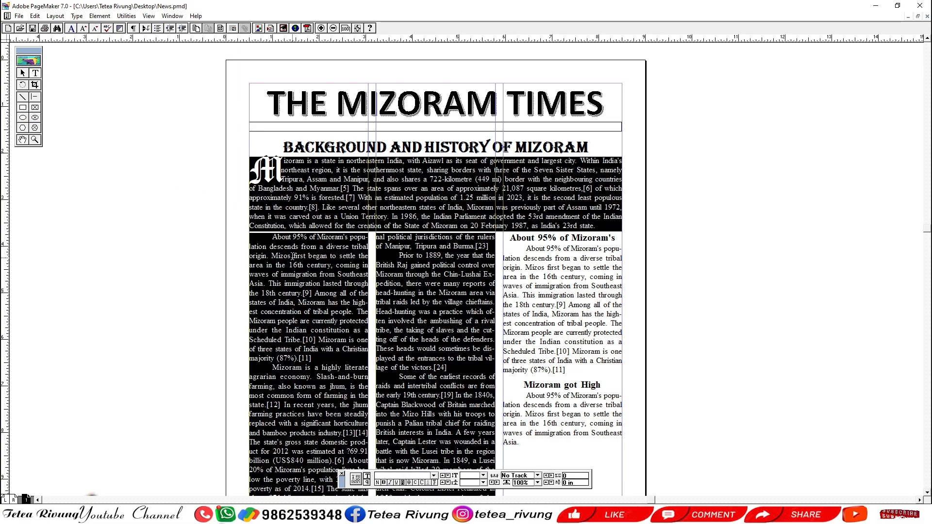
{"action": "key", "text": "alt+t"}
{"action": "key", "text": "h"}
{"action": "key", "text": "alt+f"}
{"action": "key", "text": "Return"}
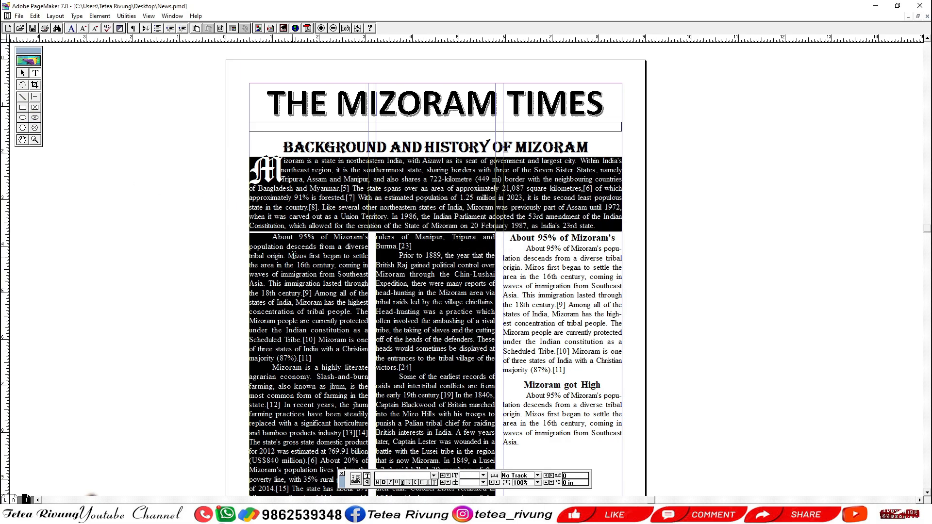
Move the text block beneath the first column's picture up slightly, closing the gap below the picture.
{"action": "left_click", "coordinate": [23, 73]}
{"action": "key", "text": "ctrl+0"}
{"action": "left_click_drag", "start_coordinate": [397, 337], "coordinate": [387, 214]}
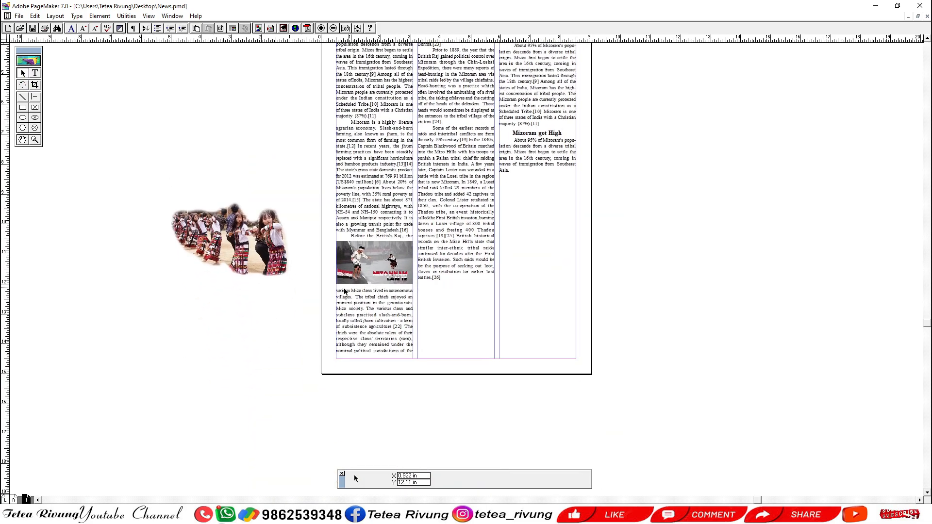
{"action": "left_click_drag", "start_coordinate": [304, 318], "coordinate": [497, 214]}
{"action": "mouse_move", "coordinate": [435, 373]}
{"action": "left_mouse_down"}
{"action": "mouse_move", "coordinate": [448, 258]}
{"action": "mouse_move", "coordinate": [437, 362]}
{"action": "left_mouse_up"}
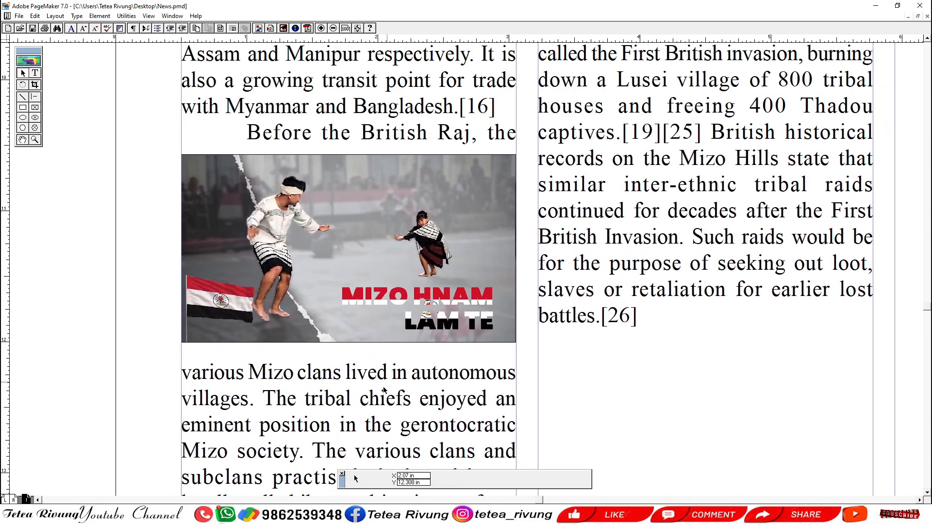
{"action": "left_click", "coordinate": [382, 394]}
{"action": "left_click_drag", "start_coordinate": [381, 394], "coordinate": [381, 389]}
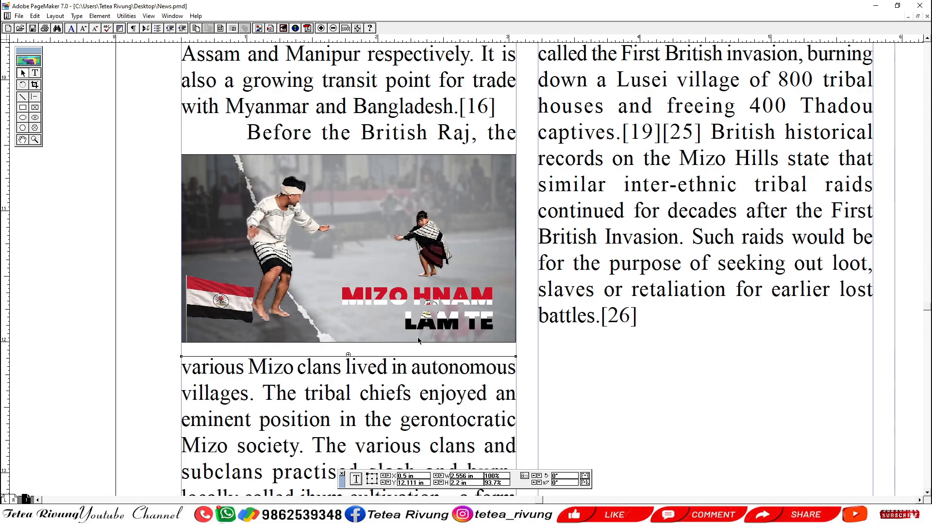
Move the Mizo Hnam Lam Te picture out of the first column onto the pasteboard above the dancers picture.
{"action": "key", "text": "ctrl+1"}
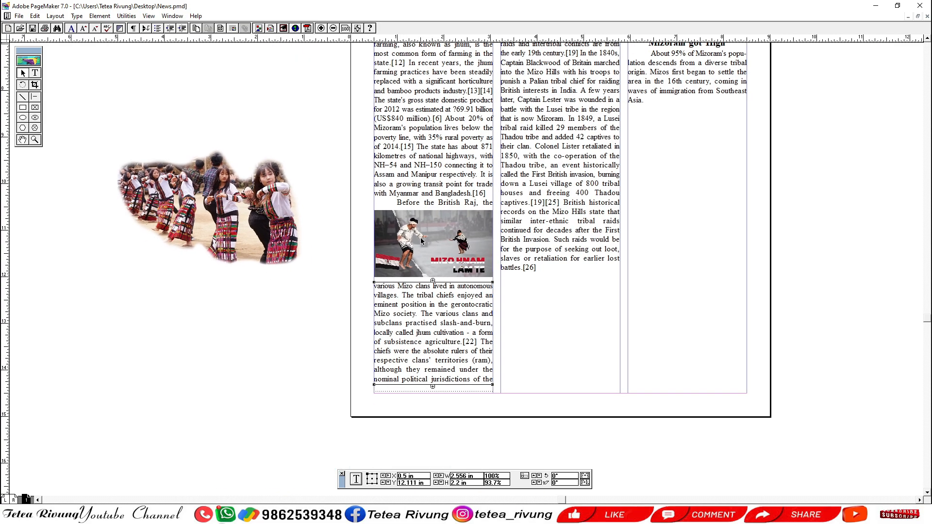
{"action": "left_click", "coordinate": [426, 240]}
{"action": "left_click", "coordinate": [435, 207]}
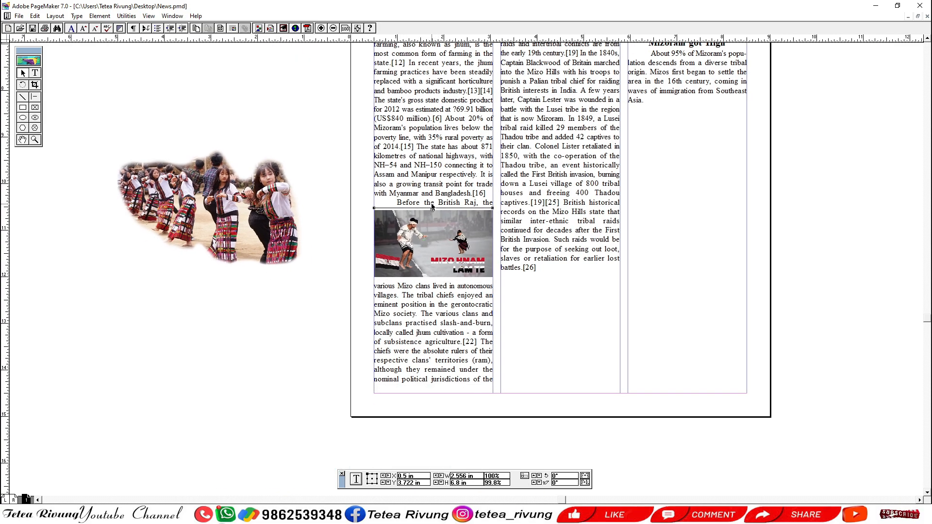
{"action": "left_click_drag", "start_coordinate": [429, 253], "coordinate": [208, 103]}
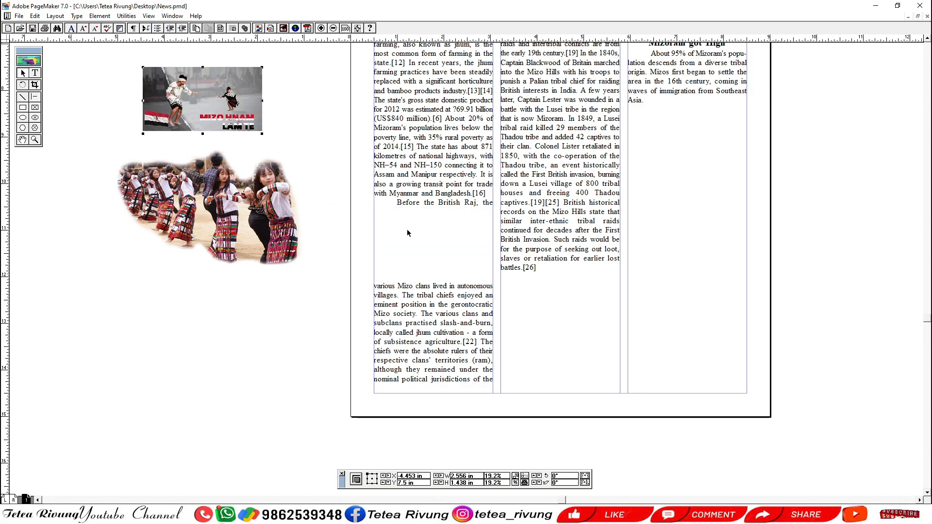
Move the lower text block off the page and extend the first column's story text down to the lower margin.
{"action": "left_click", "coordinate": [449, 202]}
{"action": "left_click_drag", "start_coordinate": [432, 209], "coordinate": [432, 237]}
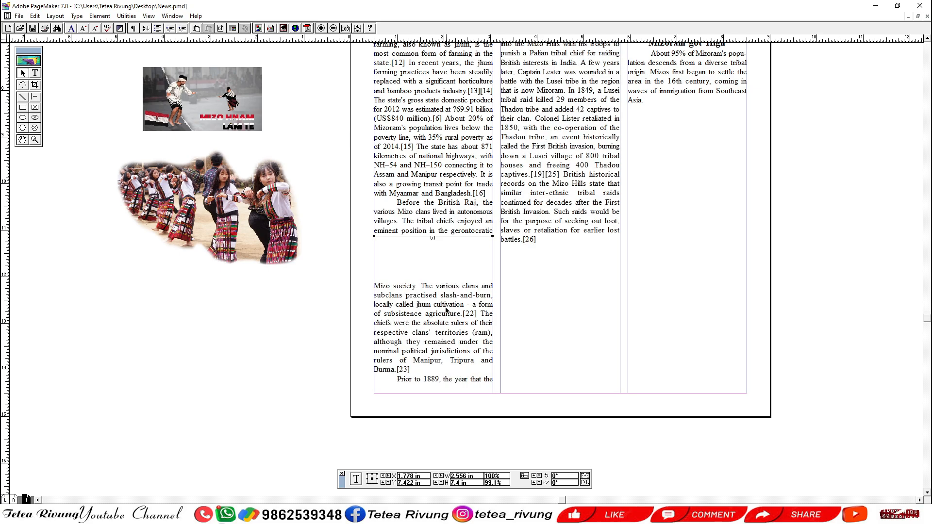
{"action": "left_click_drag", "start_coordinate": [434, 318], "coordinate": [427, 473]}
{"action": "left_click", "coordinate": [435, 222]}
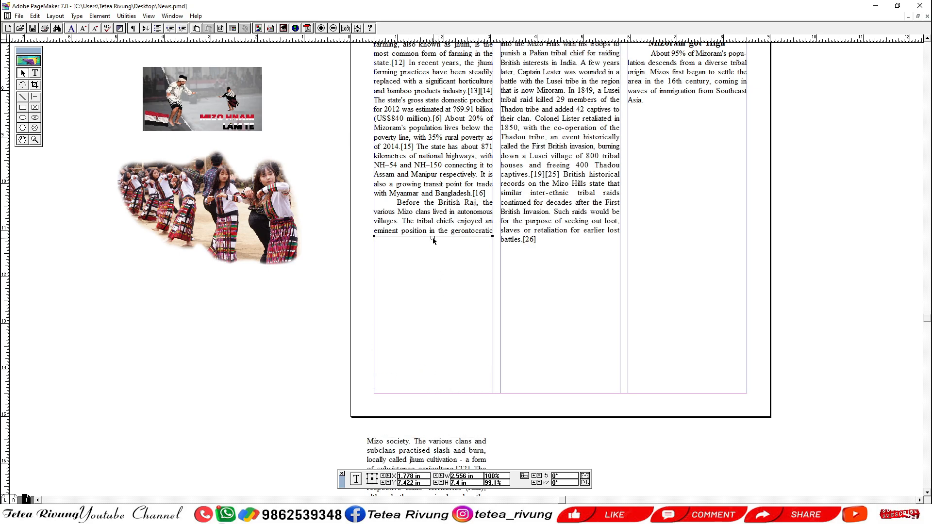
{"action": "left_click_drag", "start_coordinate": [432, 238], "coordinate": [420, 393]}
{"action": "left_click_drag", "start_coordinate": [448, 386], "coordinate": [446, 270]}
Move the second column's text block up toward the introductory paragraph.
{"action": "left_click_drag", "start_coordinate": [547, 169], "coordinate": [518, 381]}
{"action": "left_click_drag", "start_coordinate": [525, 138], "coordinate": [547, 238]}
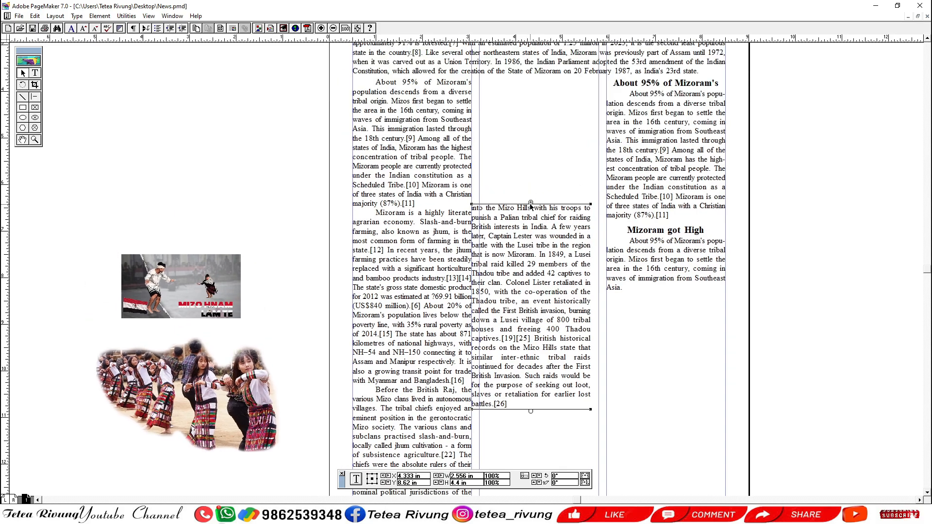
{"action": "left_click_drag", "start_coordinate": [529, 204], "coordinate": [532, 118]}
{"action": "left_click_drag", "start_coordinate": [532, 248], "coordinate": [487, 37]}
{"action": "left_click_drag", "start_coordinate": [472, 321], "coordinate": [478, 223]}
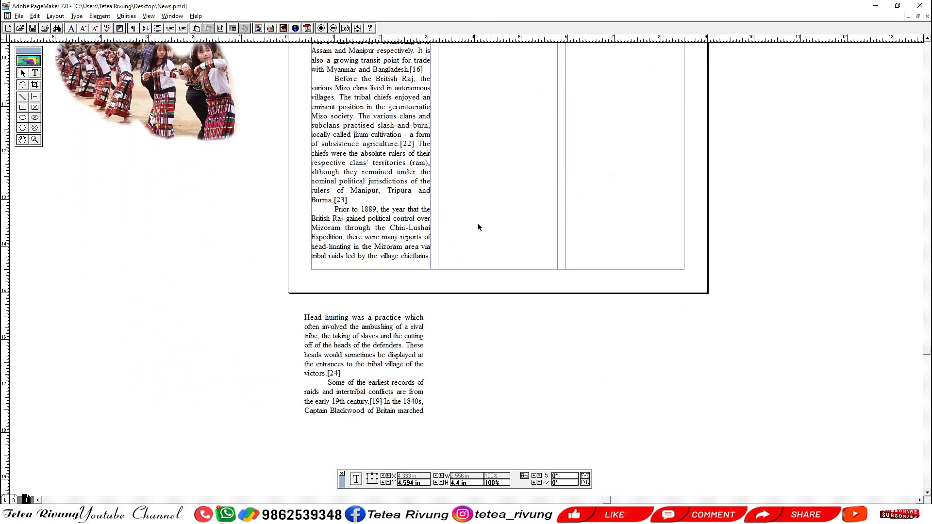
Bring the leftover text from below the page into the second column so the story continues from "Head-hunting was a practice" beneath the introduction.
{"action": "left_click", "coordinate": [372, 413]}
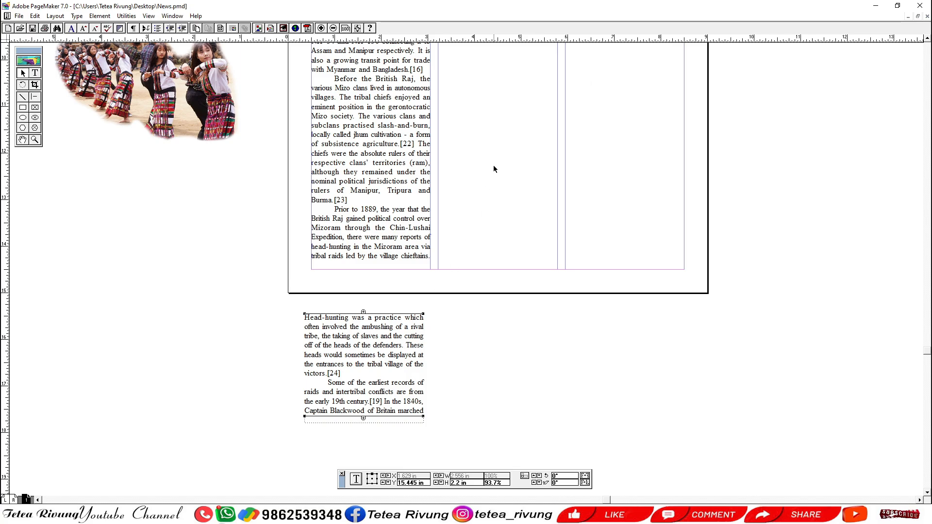
{"action": "left_click_drag", "start_coordinate": [447, 277], "coordinate": [475, 24]}
{"action": "left_click_drag", "start_coordinate": [397, 168], "coordinate": [388, 320]}
{"action": "left_click_drag", "start_coordinate": [399, 299], "coordinate": [385, 353]}
{"action": "left_click_drag", "start_coordinate": [397, 271], "coordinate": [366, 373]}
{"action": "left_click_drag", "start_coordinate": [370, 77], "coordinate": [476, 242]}
{"action": "mouse_move", "coordinate": [465, 206]}
{"action": "left_mouse_down"}
{"action": "mouse_move", "coordinate": [434, 437]}
{"action": "mouse_move", "coordinate": [467, 195]}
{"action": "left_mouse_up"}
{"action": "left_click_drag", "start_coordinate": [466, 194], "coordinate": [415, 394]}
{"action": "left_click_drag", "start_coordinate": [414, 396], "coordinate": [389, 167]}
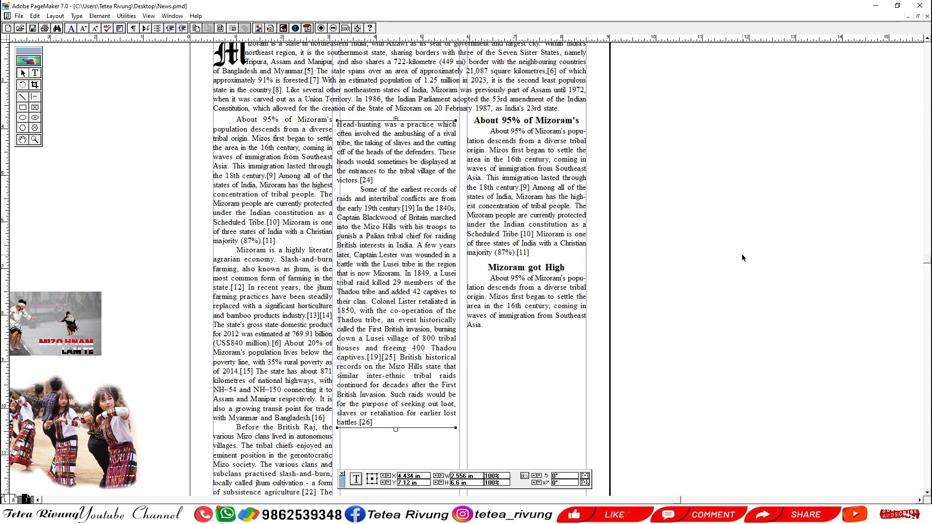
Nudge the second column's text block right and up to fit the column guides and align with the first column's lines.
{"action": "key", "text": "Right"}
{"action": "key", "text": "Right"}
{"action": "key", "text": "Right"}
{"action": "key", "text": "Right"}
{"action": "key", "text": "Right"}
{"action": "key", "text": "Right"}
{"action": "key", "text": "Up"}
{"action": "key", "text": "Up"}
{"action": "key", "text": "Up"}
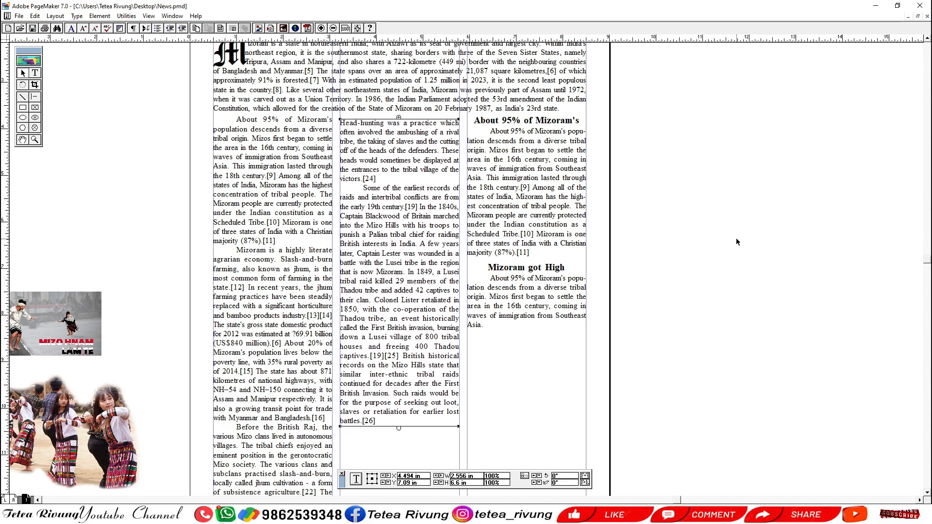
{"action": "key", "text": "Up"}
{"action": "key", "text": "Up"}
{"action": "key", "text": "Up"}
{"action": "key", "text": "Up"}
{"action": "key", "text": "Up"}
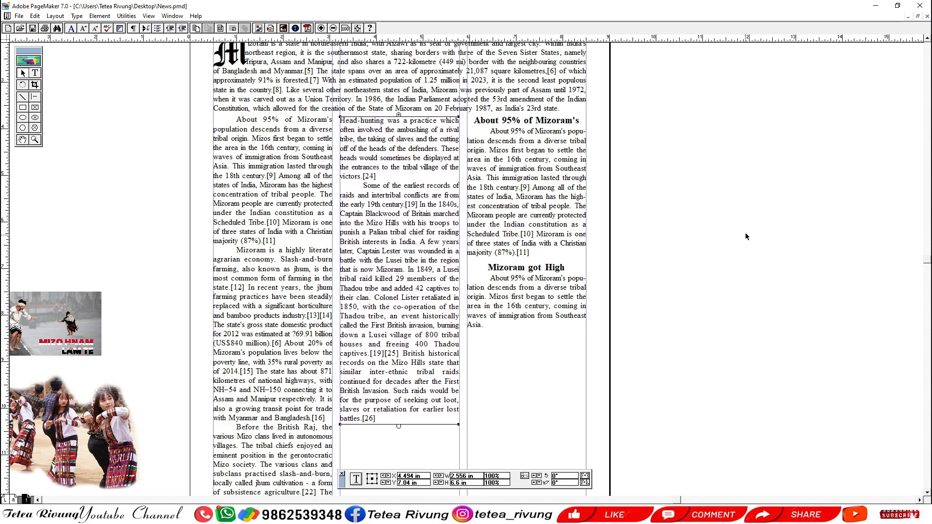
{"action": "left_click", "coordinate": [747, 234]}
{"action": "left_click", "coordinate": [371, 266]}
{"action": "key", "text": "Up"}
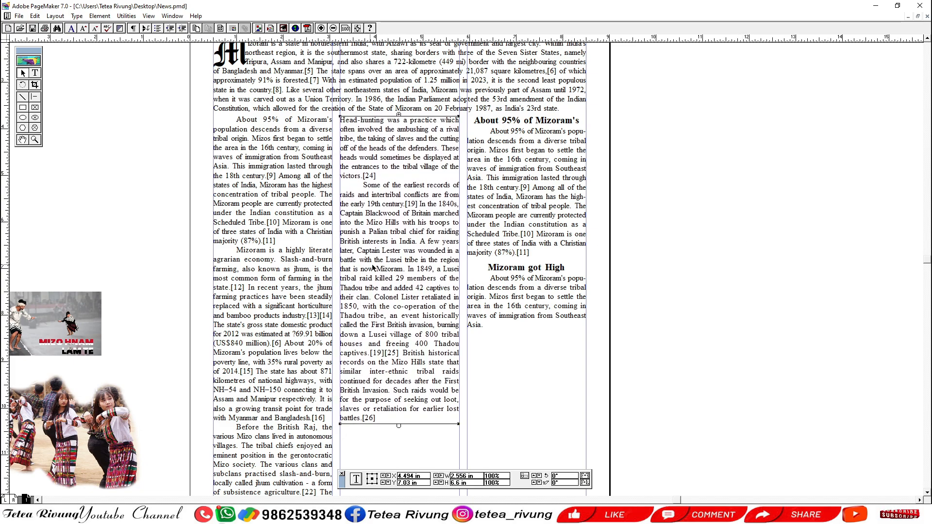
{"action": "left_click", "coordinate": [720, 315]}
Move the cut-out dancers picture lower on the pasteboard, away from the Mizo Hnam Lam Te picture.
{"action": "left_click_drag", "start_coordinate": [401, 297], "coordinate": [481, 296]}
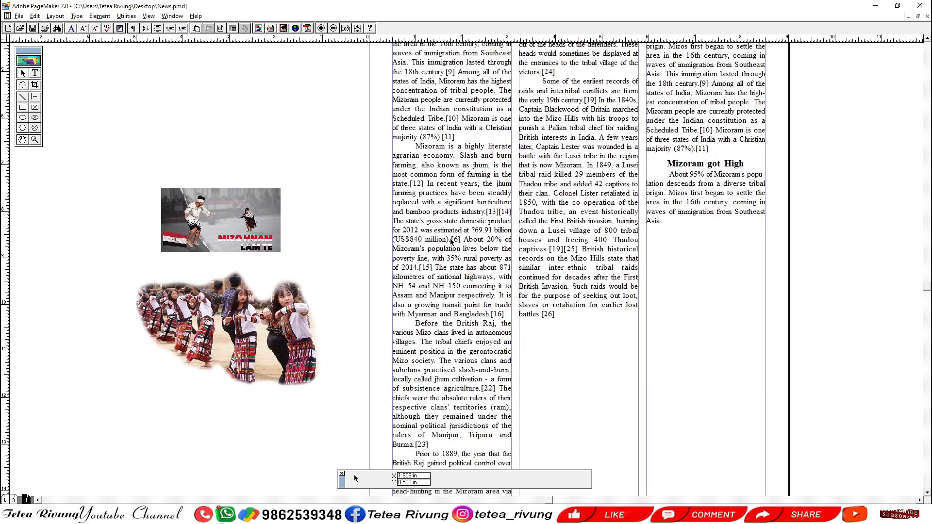
{"action": "left_click", "coordinate": [291, 330]}
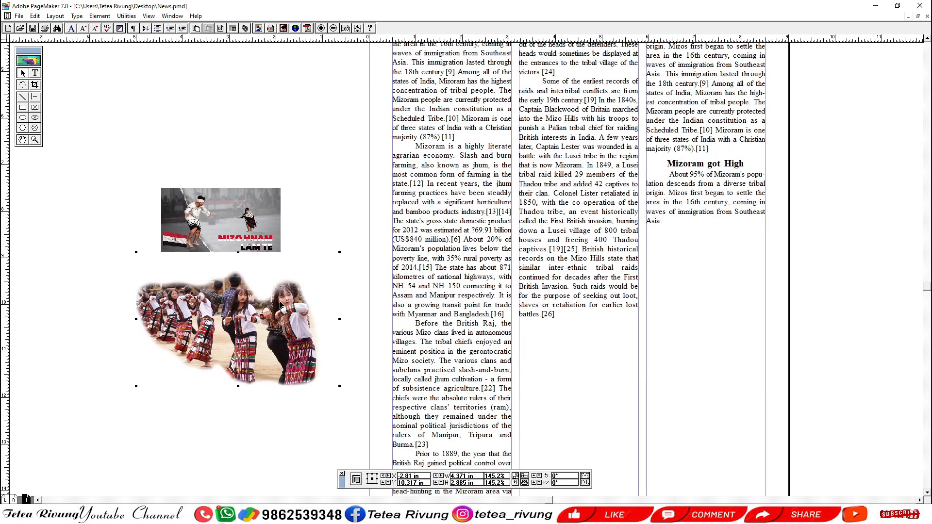
{"action": "left_click_drag", "start_coordinate": [265, 271], "coordinate": [169, 371]}
{"action": "left_click_drag", "start_coordinate": [175, 407], "coordinate": [135, 402]}
{"action": "left_click", "coordinate": [209, 316]}
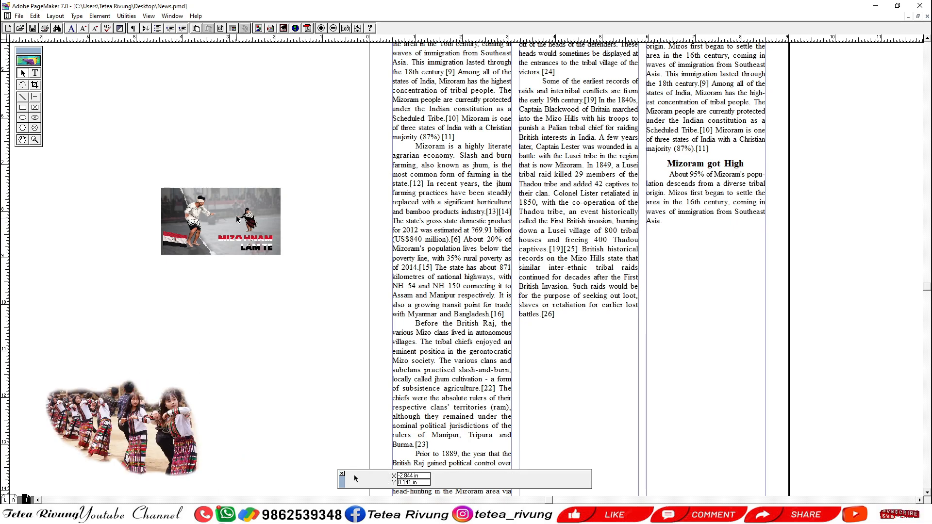
Try the Mizo Hnam Lam Te picture at several positions over the first column's text and return it to the pasteboard.
{"action": "left_click", "coordinate": [228, 233]}
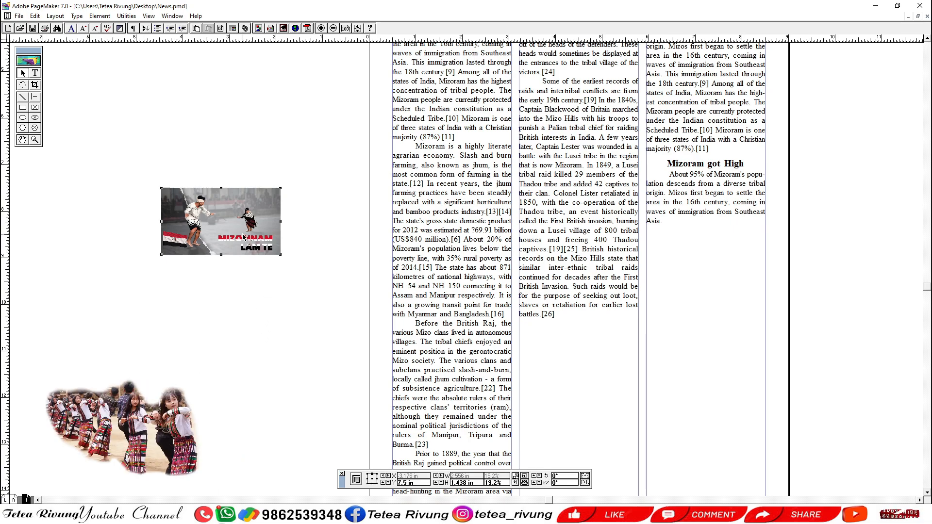
{"action": "left_click_drag", "start_coordinate": [244, 234], "coordinate": [501, 253]}
{"action": "left_click_drag", "start_coordinate": [476, 267], "coordinate": [475, 215]}
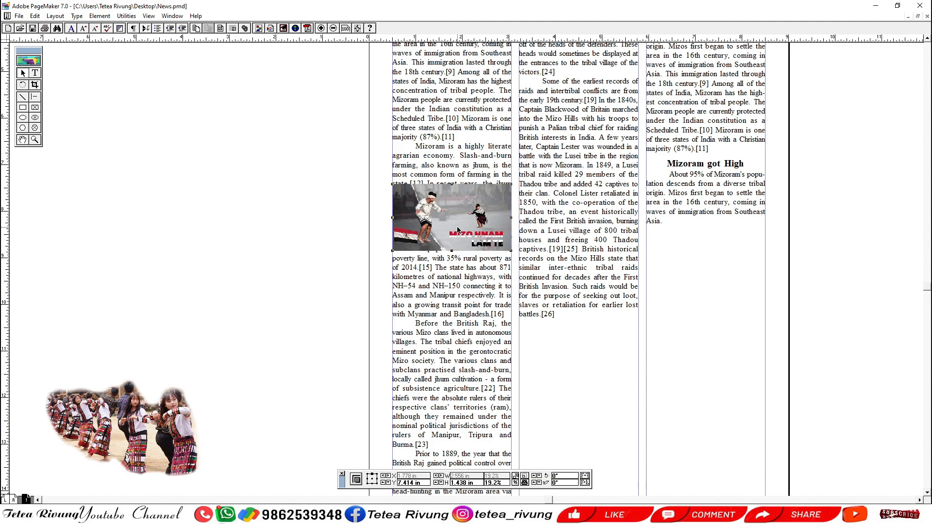
{"action": "left_click_drag", "start_coordinate": [419, 261], "coordinate": [394, 240]}
{"action": "left_click_drag", "start_coordinate": [434, 198], "coordinate": [286, 204]}
{"action": "left_click_drag", "start_coordinate": [281, 200], "coordinate": [425, 200]}
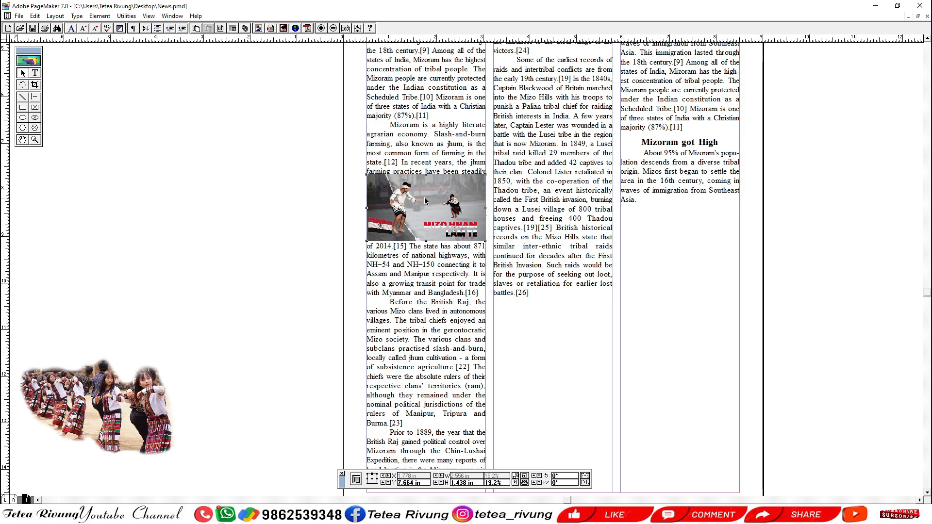
{"action": "left_click_drag", "start_coordinate": [416, 209], "coordinate": [383, 174]}
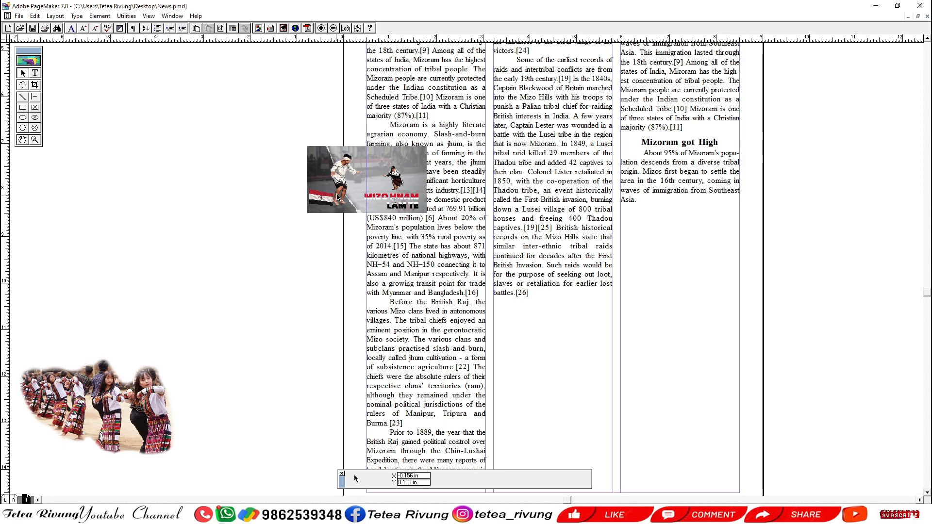
{"action": "left_click_drag", "start_coordinate": [349, 173], "coordinate": [244, 175]}
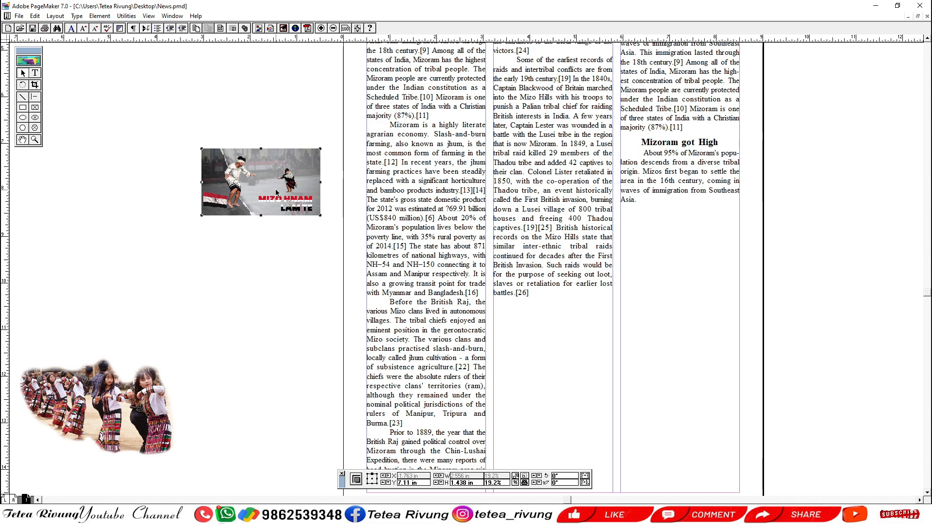
{"action": "left_click", "coordinate": [100, 16]}
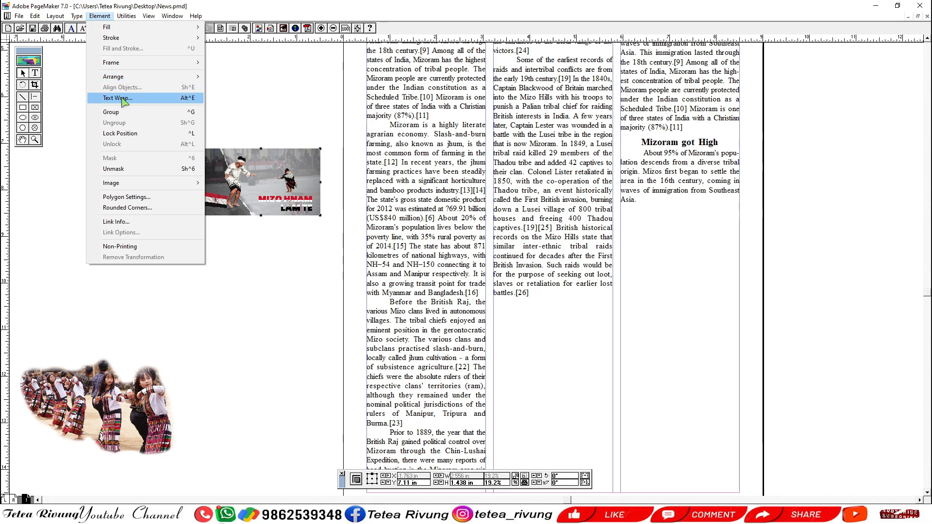
{"action": "left_click", "coordinate": [188, 98]}
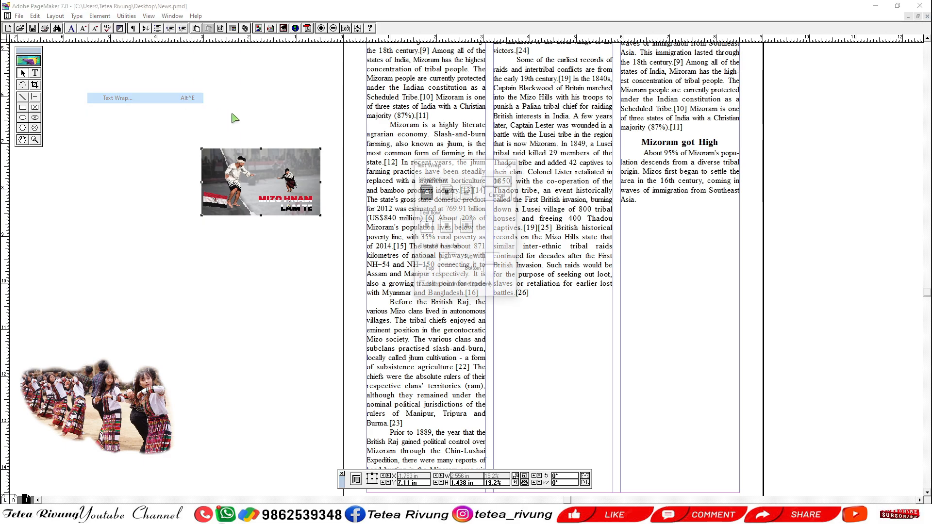
{"action": "left_click_drag", "start_coordinate": [450, 165], "coordinate": [221, 113]}
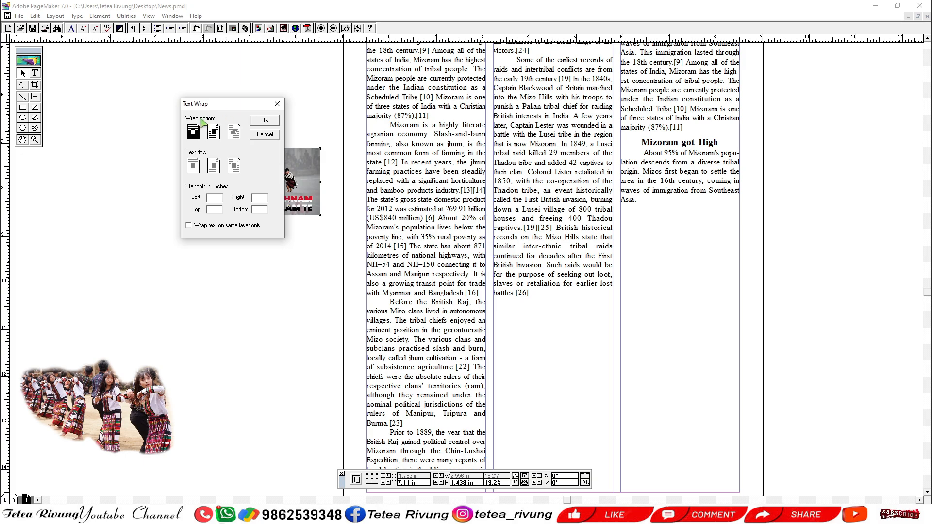
{"action": "left_click", "coordinate": [269, 136]}
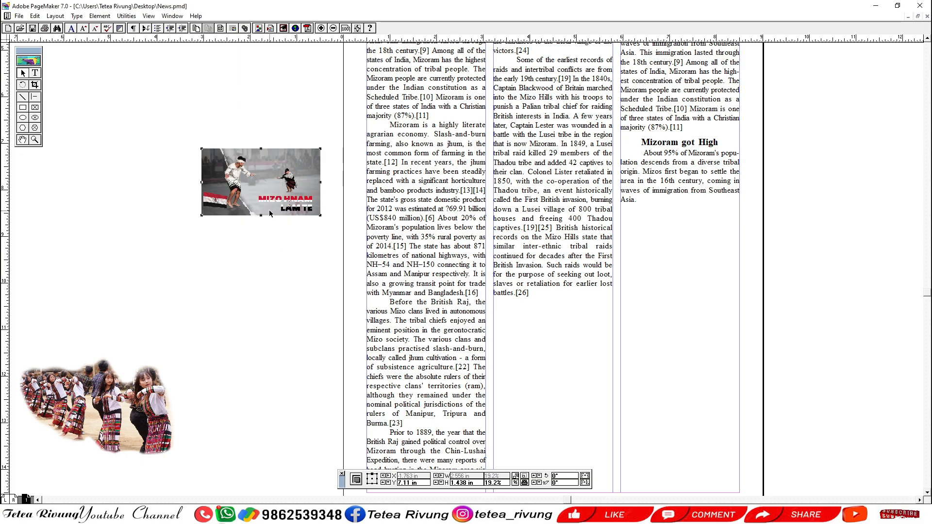
{"action": "key", "text": "ctrl+alt+e"}
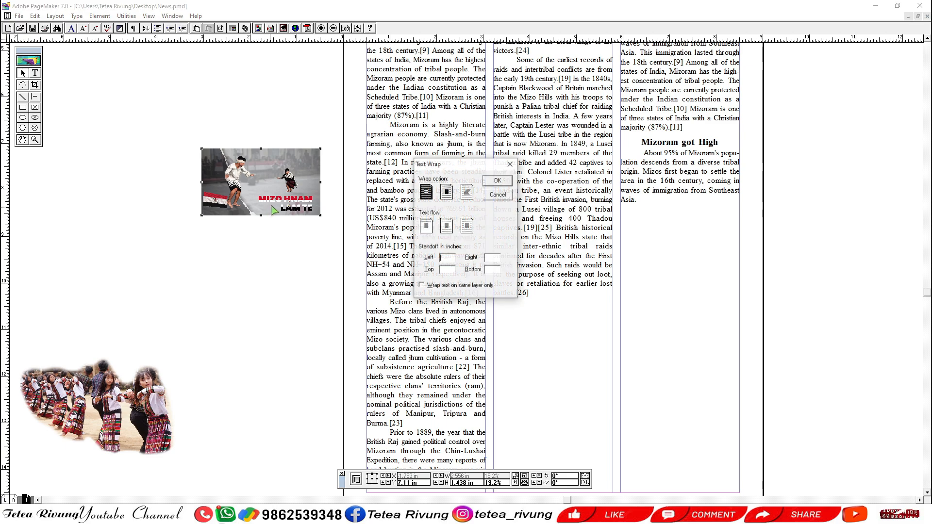
{"action": "left_click_drag", "start_coordinate": [441, 164], "coordinate": [262, 233]}
{"action": "left_click", "coordinate": [309, 261]}
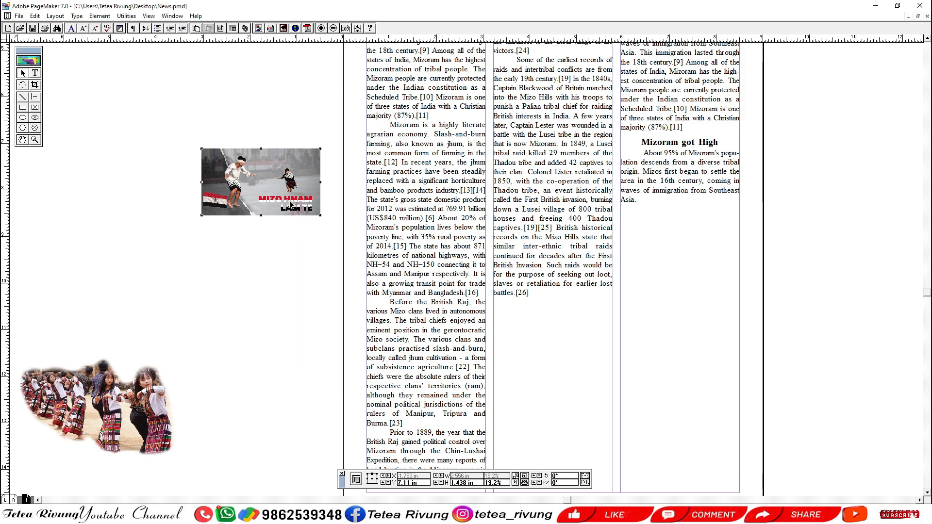
Try the rectangular text wrap on the Mizo Hnam Lam Te picture, compare it with no wrap, and keep no wrap.
{"action": "left_click_drag", "start_coordinate": [147, 119], "coordinate": [509, 290]}
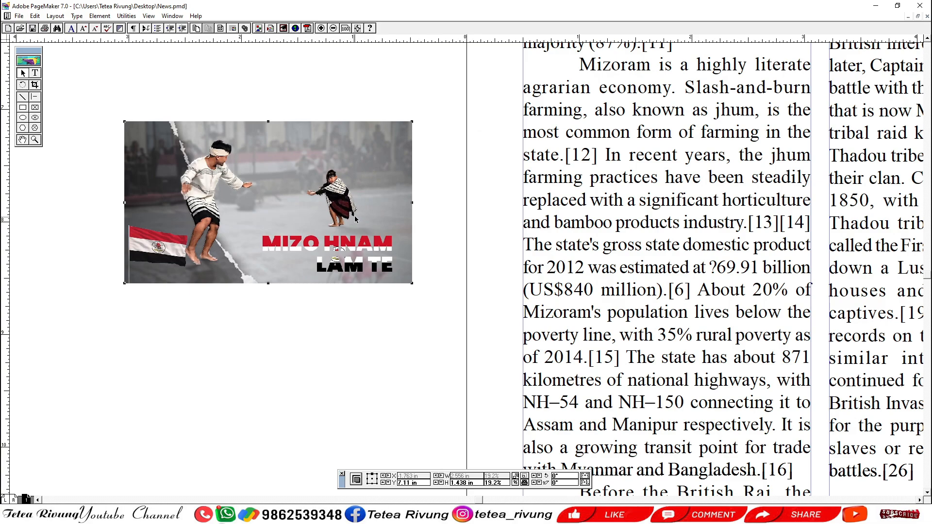
{"action": "key", "text": "ctrl+alt+e"}
{"action": "left_click_drag", "start_coordinate": [443, 166], "coordinate": [453, 112]}
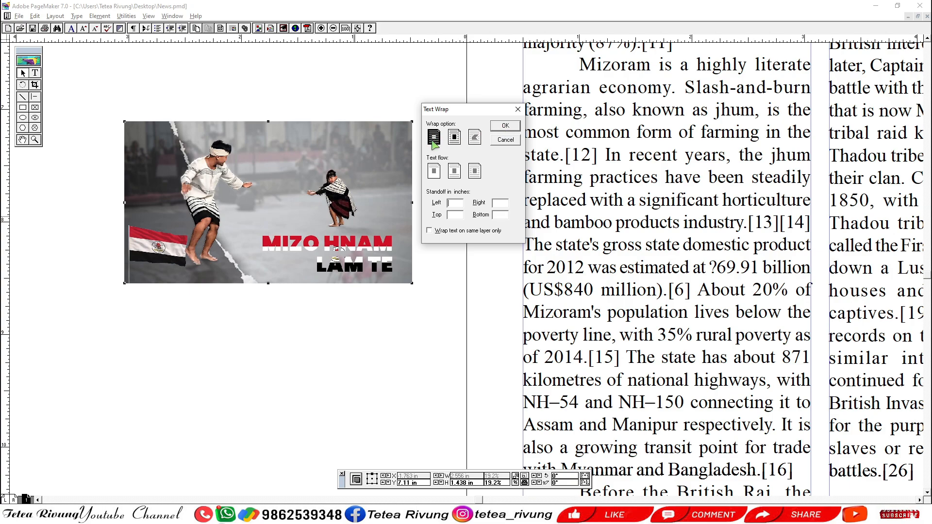
{"action": "left_click", "coordinate": [454, 138]}
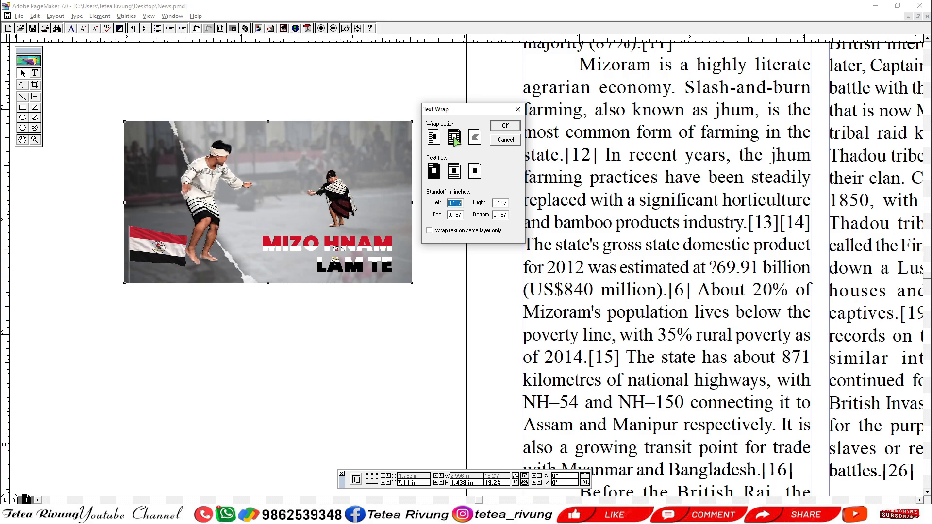
{"action": "left_click", "coordinate": [437, 140]}
{"action": "left_click", "coordinate": [453, 140]}
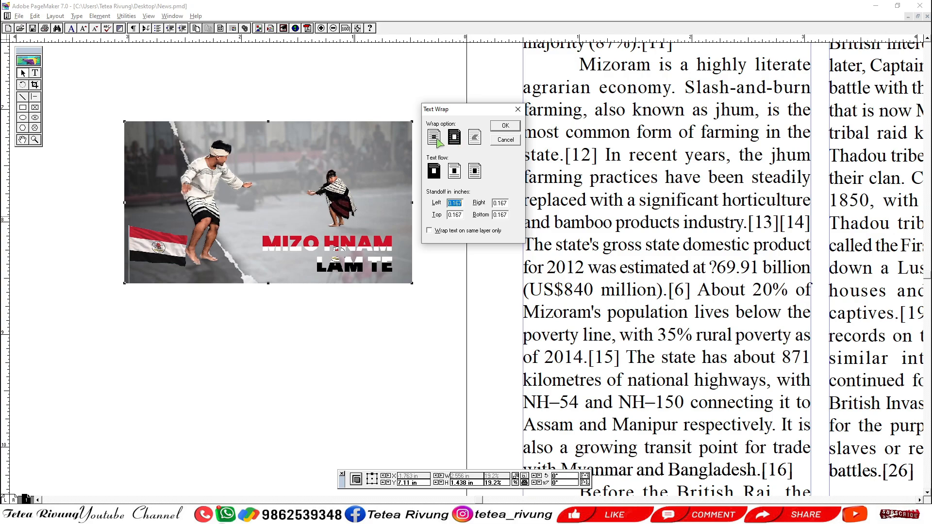
{"action": "left_click", "coordinate": [437, 140]}
{"action": "left_click", "coordinate": [448, 140]}
{"action": "left_click", "coordinate": [435, 139]}
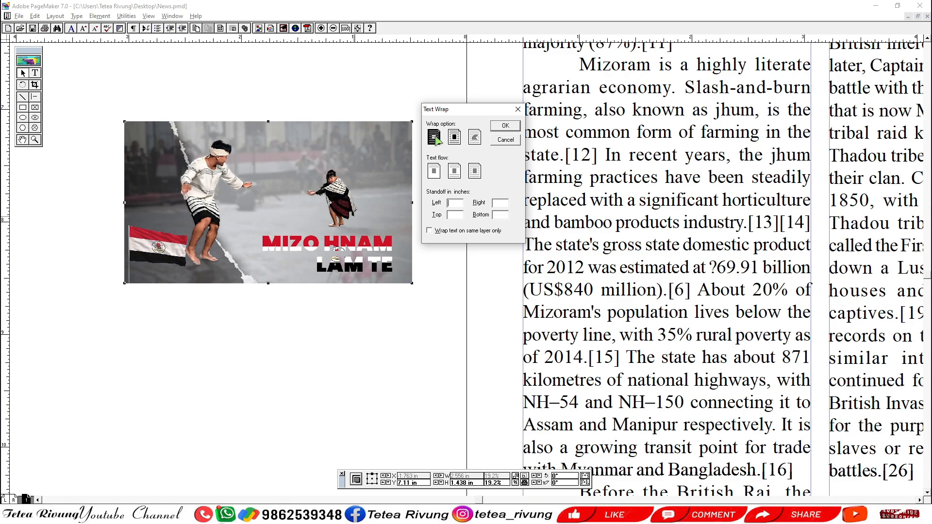
{"action": "left_click", "coordinate": [506, 125]}
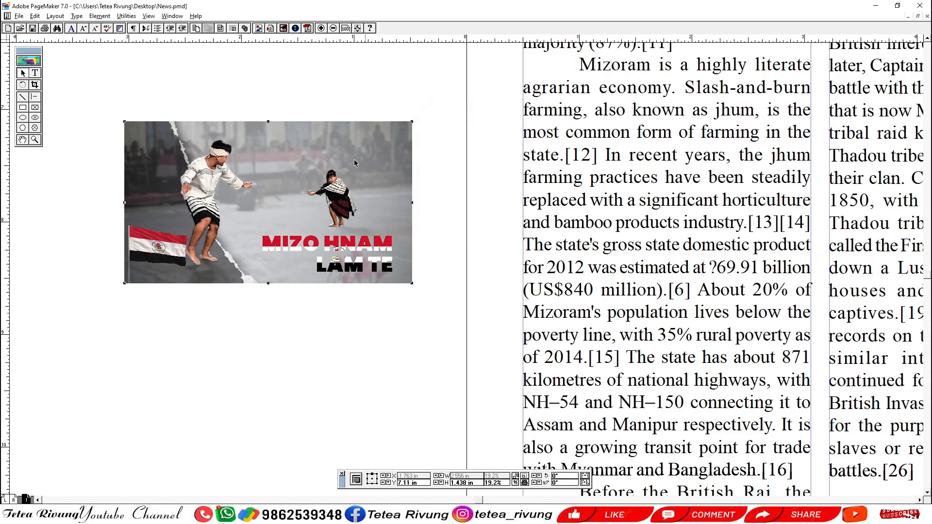
Shift the Mizo Hnam Lam Te picture slightly right and choose rectangular text wrap with text flowing around all its sides.
{"action": "left_click_drag", "start_coordinate": [302, 181], "coordinate": [358, 184]}
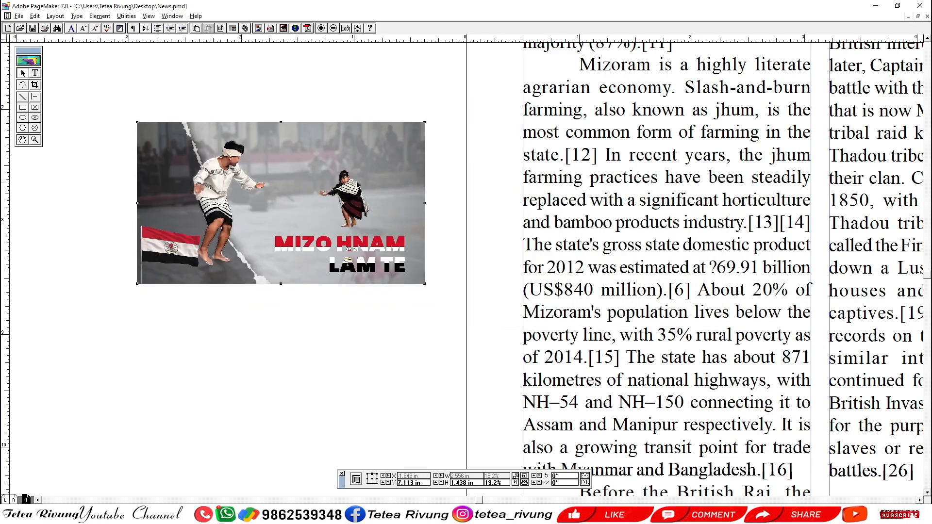
{"action": "key", "text": "ctrl+alt+e"}
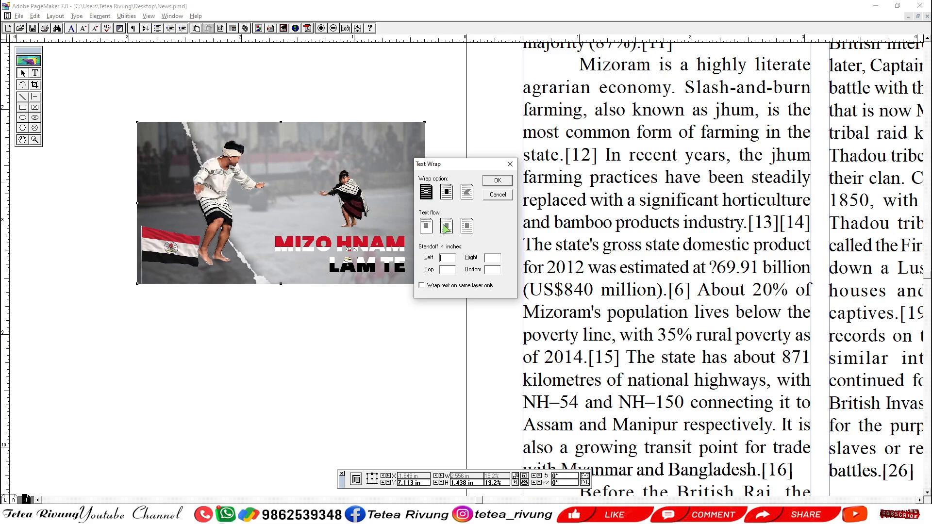
{"action": "left_click", "coordinate": [446, 192]}
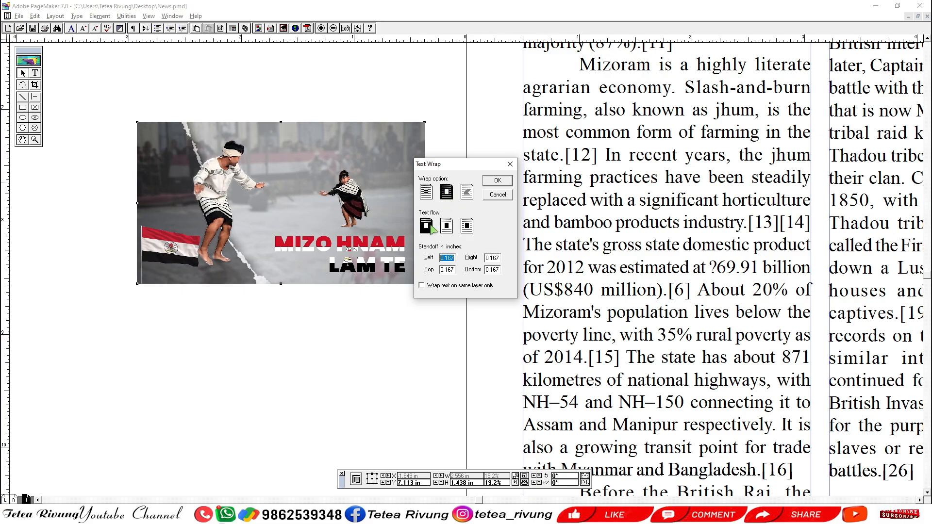
{"action": "left_click", "coordinate": [426, 192]}
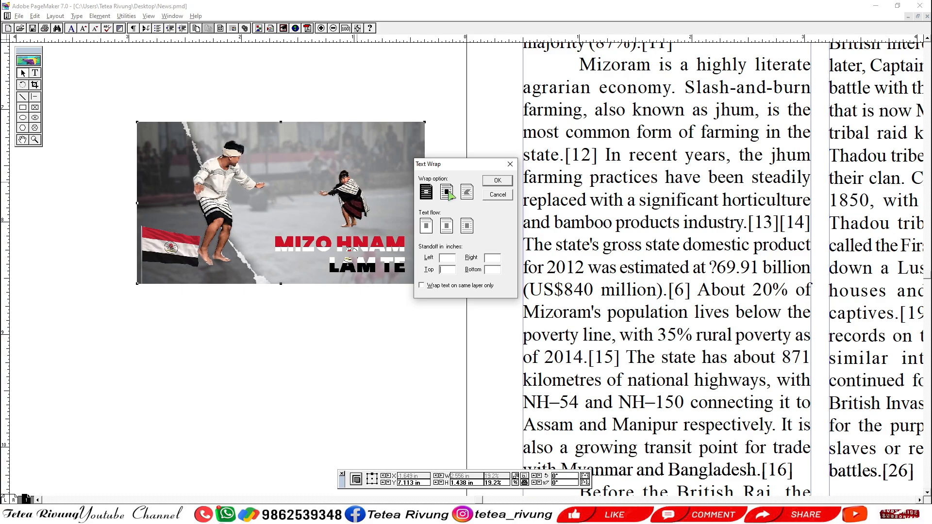
{"action": "left_click", "coordinate": [447, 192]}
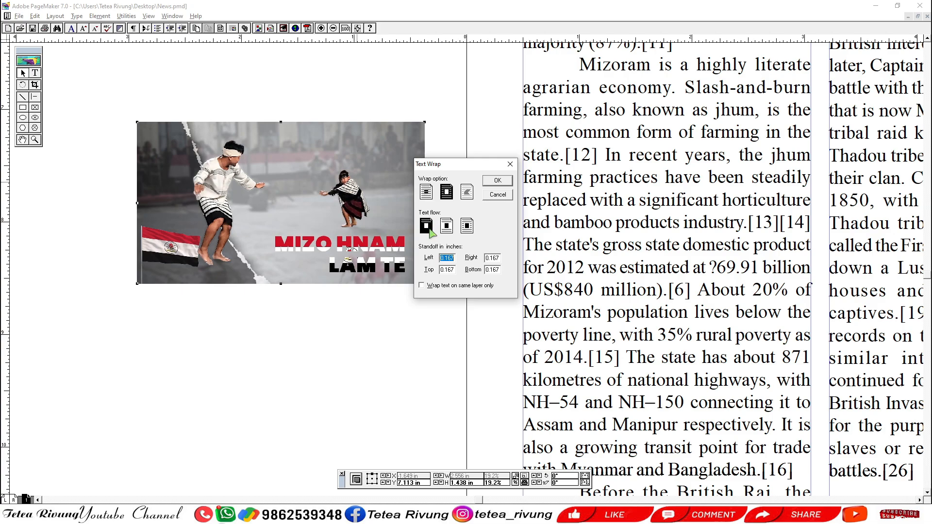
{"action": "left_click", "coordinate": [447, 228]}
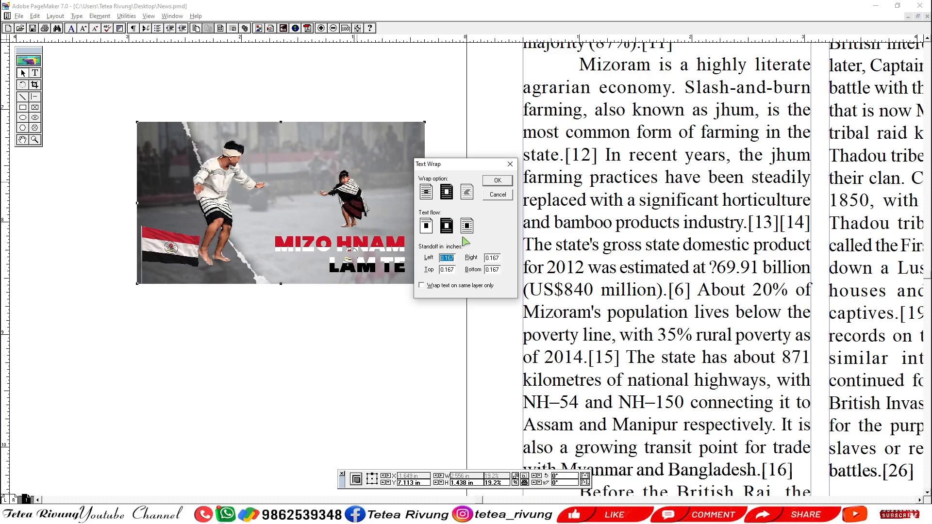
{"action": "left_click", "coordinate": [466, 225]}
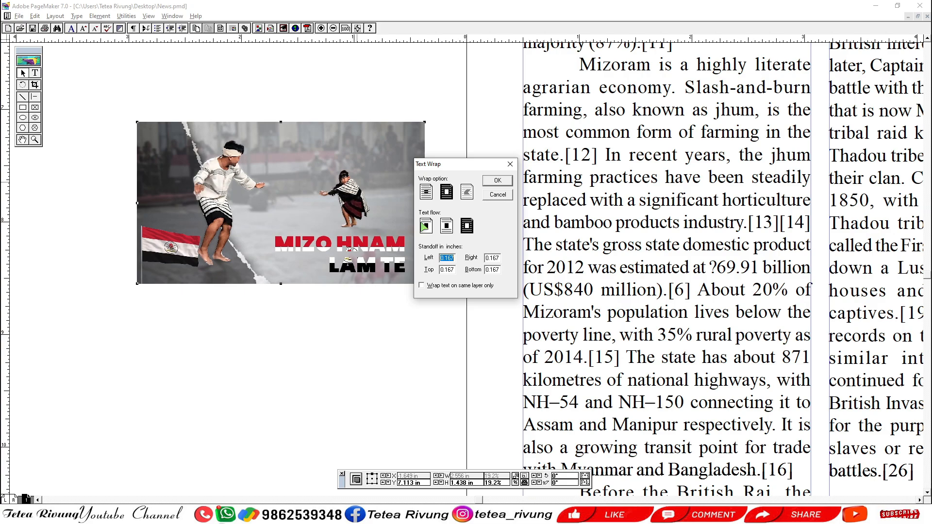
{"action": "left_click_drag", "start_coordinate": [465, 165], "coordinate": [440, 99]}
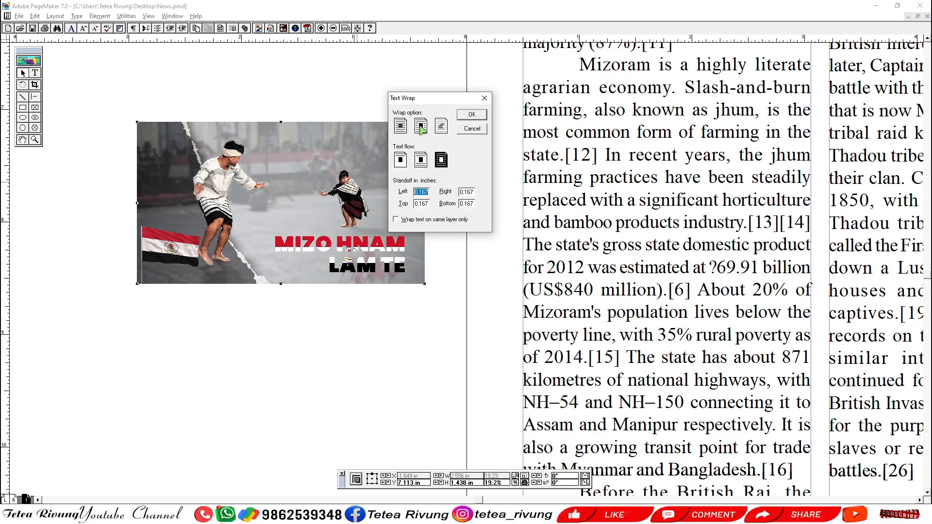
{"action": "left_click", "coordinate": [442, 161]}
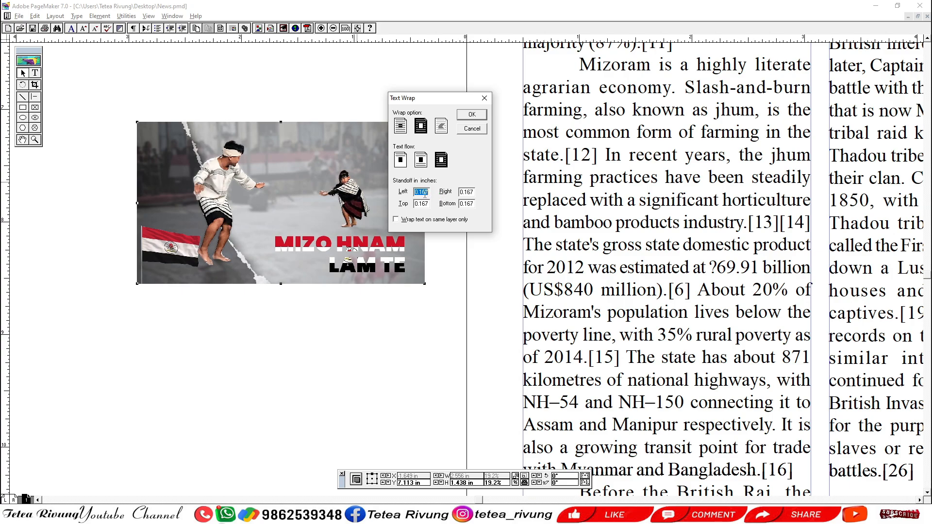
Set the picture's text wrap standoff to 0.1 inch on all four sides and apply the wrap.
{"action": "type", "text": ".1"}
{"action": "key", "text": "Tab"}
{"action": "key", "text": "BackSpace"}
{"action": "key", "text": "Tab"}
{"action": "type", "text": ".1"}
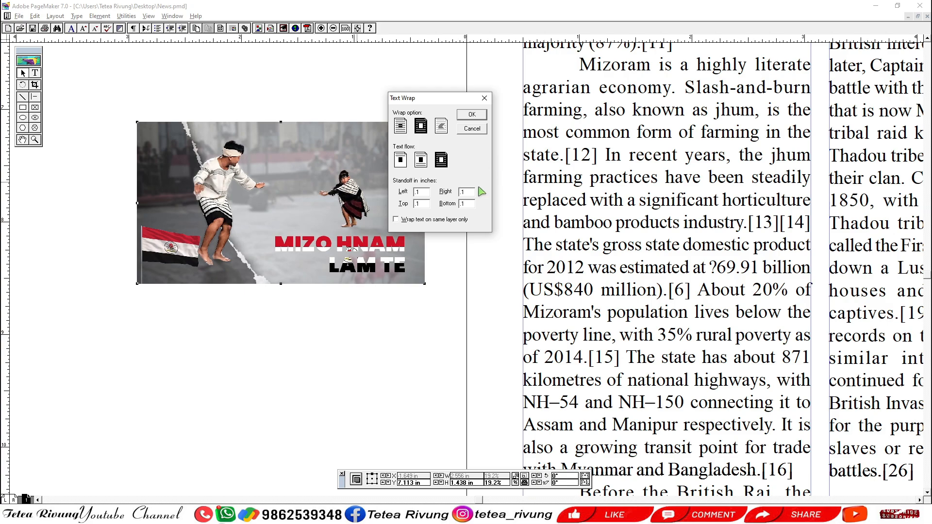
{"action": "left_click", "coordinate": [471, 115]}
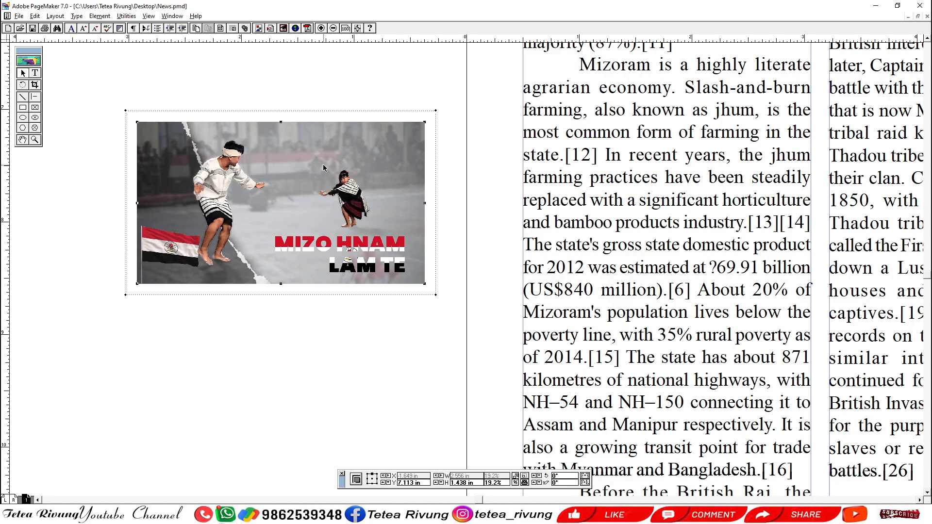
Reduce the picture's text wrap standoff to 0.05 inches on the left, right, top and bottom.
{"action": "key", "text": "ctrl+alt+e"}
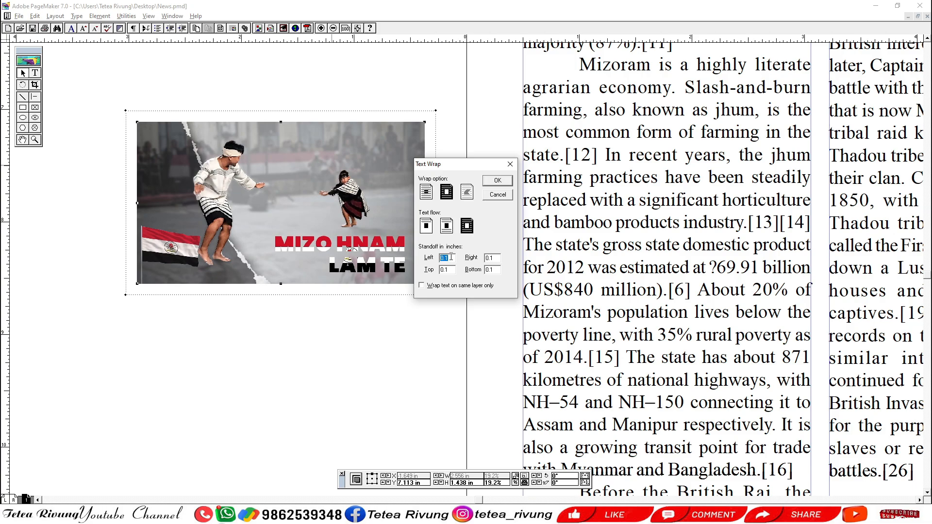
{"action": "type", "text": ".05"}
{"action": "key", "text": "Tab"}
{"action": "type", "text": ".05"}
{"action": "key", "text": "Tab"}
{"action": "type", "text": ".0"}
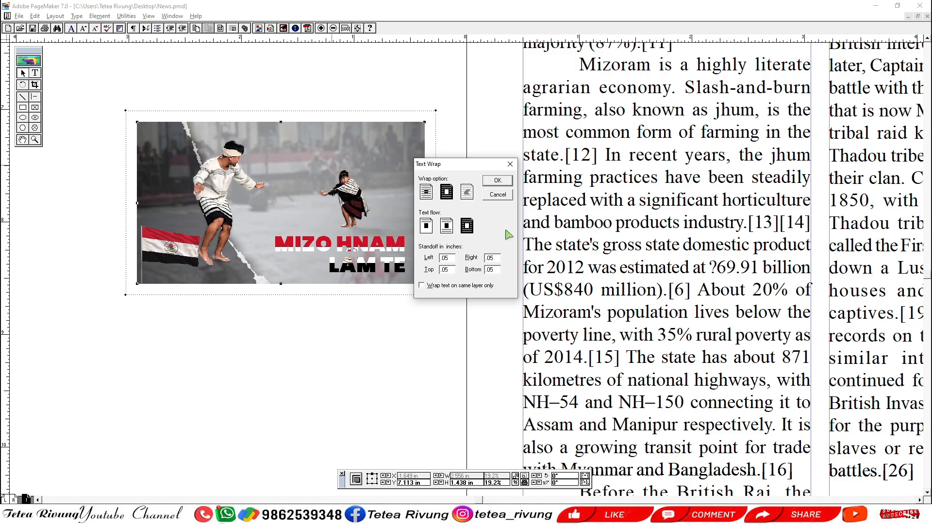
{"action": "left_click", "coordinate": [497, 182]}
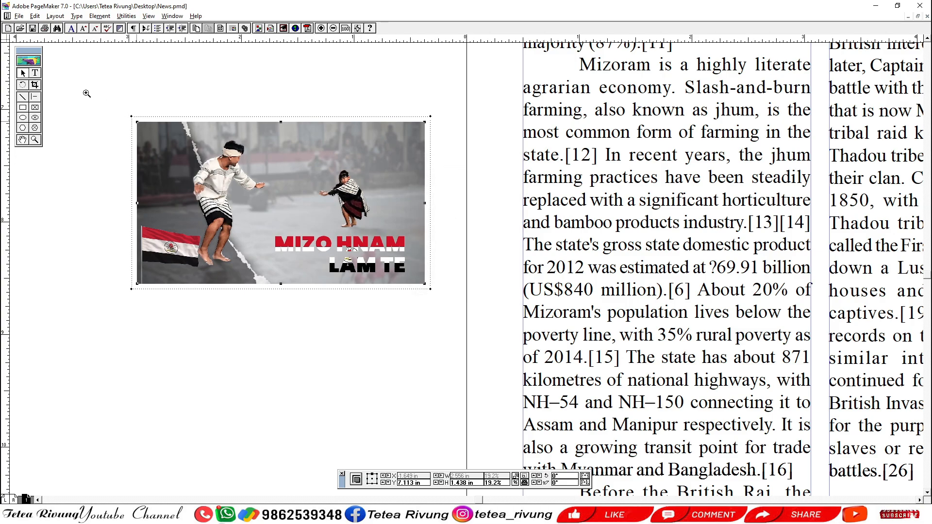
Try a wider text wrap standoff of 0.15 inches on all four sides of the picture.
{"action": "left_click_drag", "start_coordinate": [86, 91], "coordinate": [451, 312]}
{"action": "left_click_drag", "start_coordinate": [447, 214], "coordinate": [391, 208]}
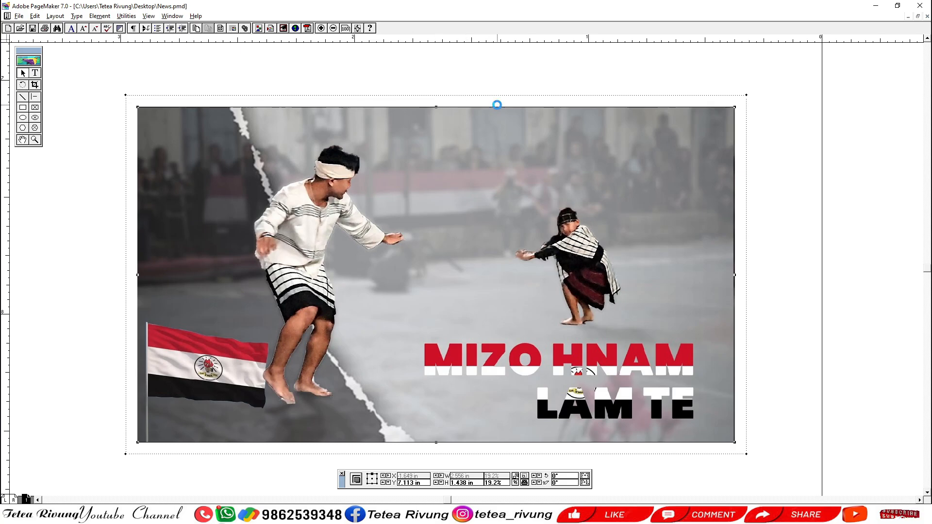
{"action": "key", "text": "ctrl+alt+e"}
{"action": "type", "text": "1.5"}
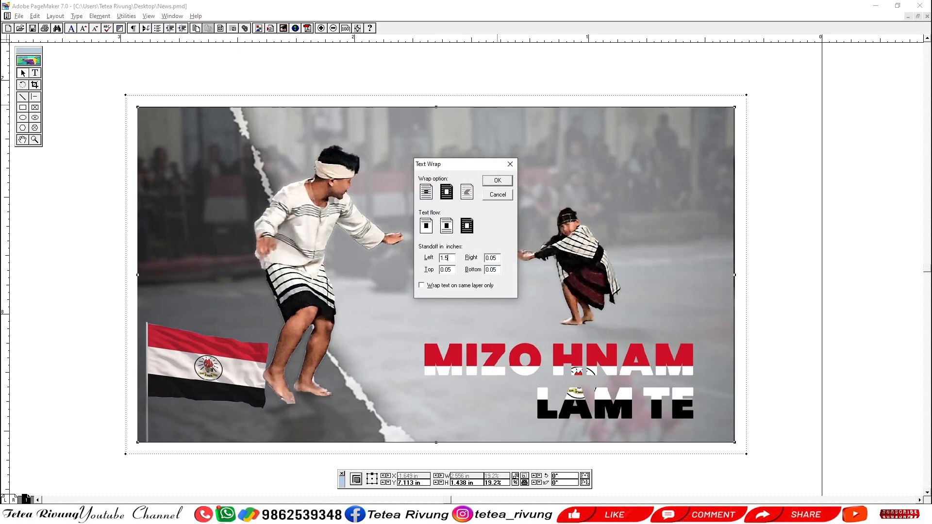
{"action": "key", "text": "Tab"}
{"action": "type", "text": "1.5"}
{"action": "key", "text": "Tab"}
{"action": "type", "text": "1.5"}
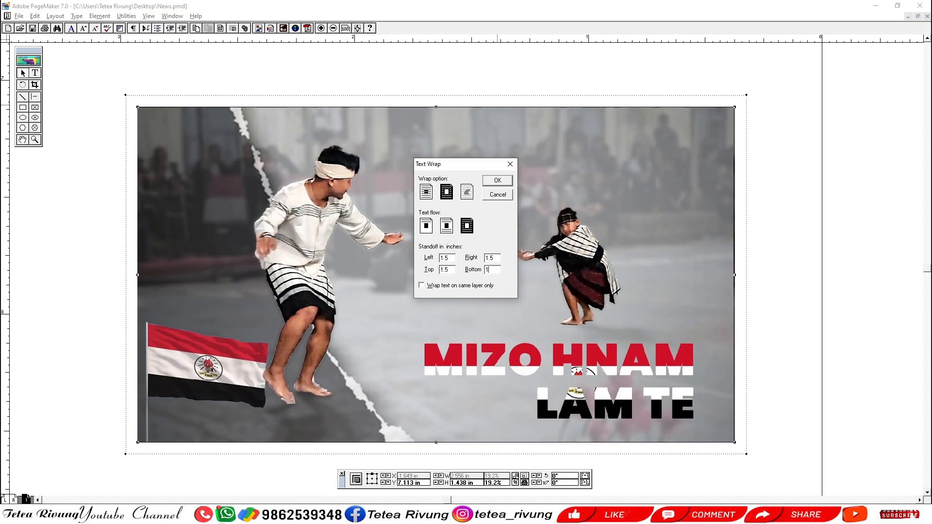
{"action": "key", "text": "shift+Tab"}
{"action": "left_click_drag", "start_coordinate": [453, 258], "coordinate": [382, 252]}
{"action": "type", "text": ".15"}
{"action": "key", "text": "Tab"}
{"action": "type", "text": ".15"}
{"action": "key", "text": "Tab"}
{"action": "type", "text": ".1"}
{"action": "key", "text": "Return"}
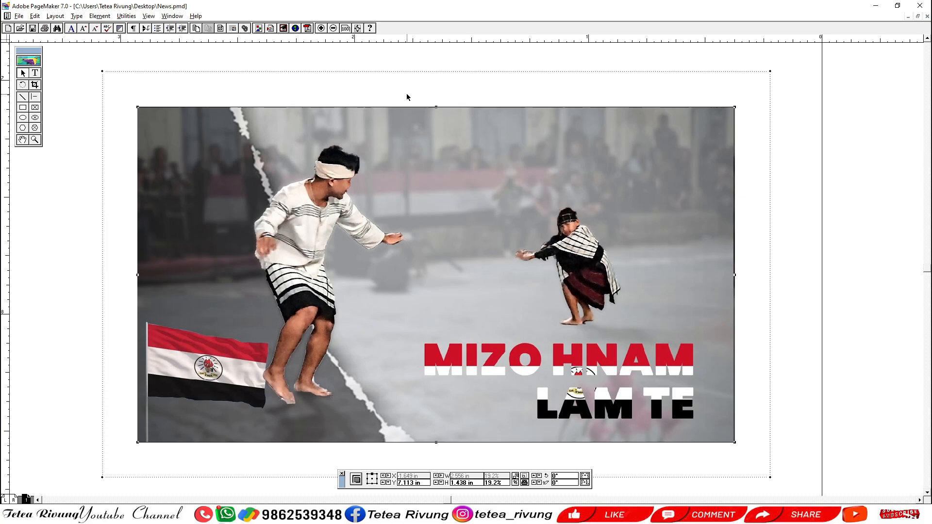
Set the picture's text wrap standoff back to 0.05 inches on all four sides.
{"action": "key", "text": "ctrl+alt+e"}
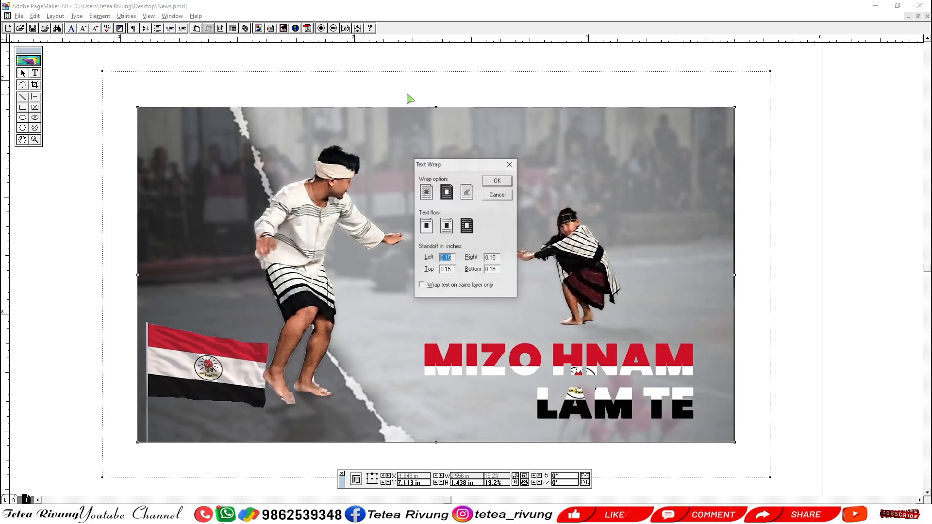
{"action": "type", "text": ".05"}
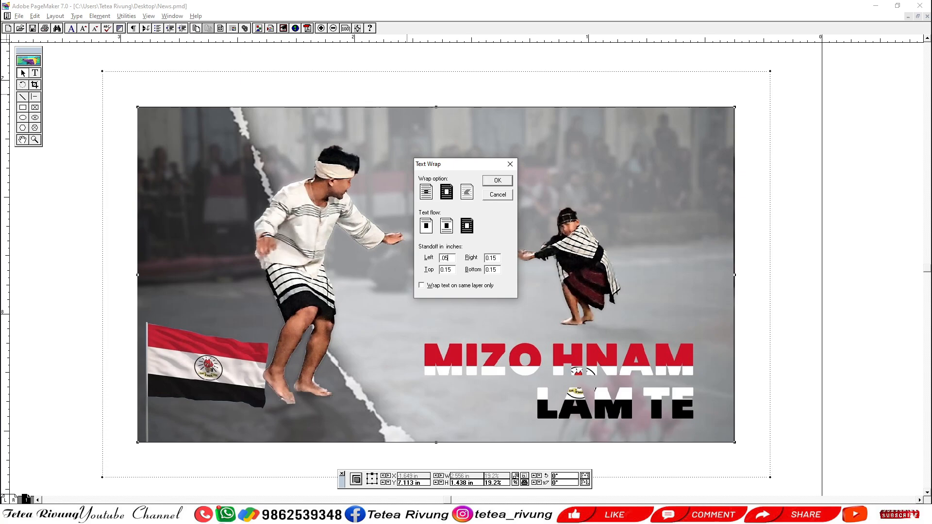
{"action": "key", "text": "Tab"}
{"action": "key", "text": "BackSpace"}
{"action": "key", "text": "Tab"}
{"action": "type", "text": ".05"}
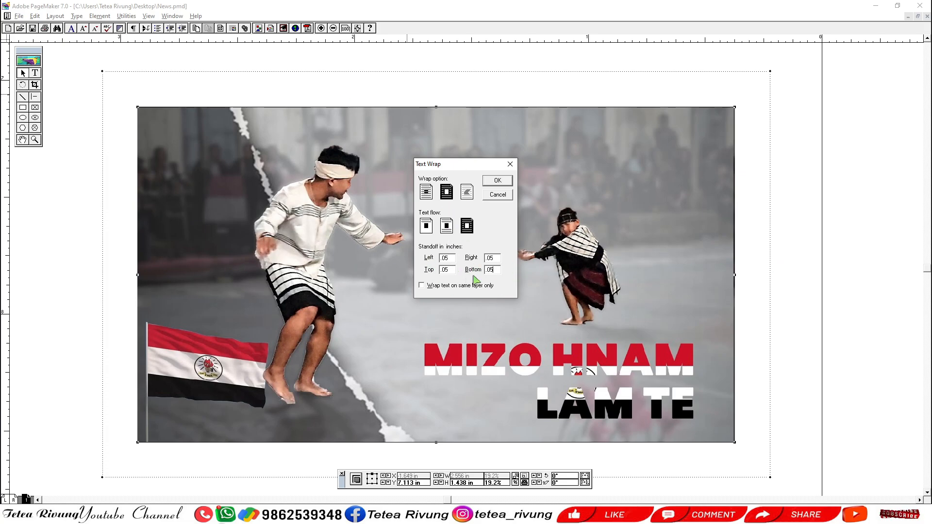
{"action": "left_click", "coordinate": [497, 180]}
Place the Mizo Hnam Lam Te picture in the first column, within its guides, inside the paragraph beginning "Mizoram is a highly literate".
{"action": "left_click_drag", "start_coordinate": [572, 324], "coordinate": [473, 284]}
{"action": "left_click", "coordinate": [474, 281], "text": "ctrl+alt"}
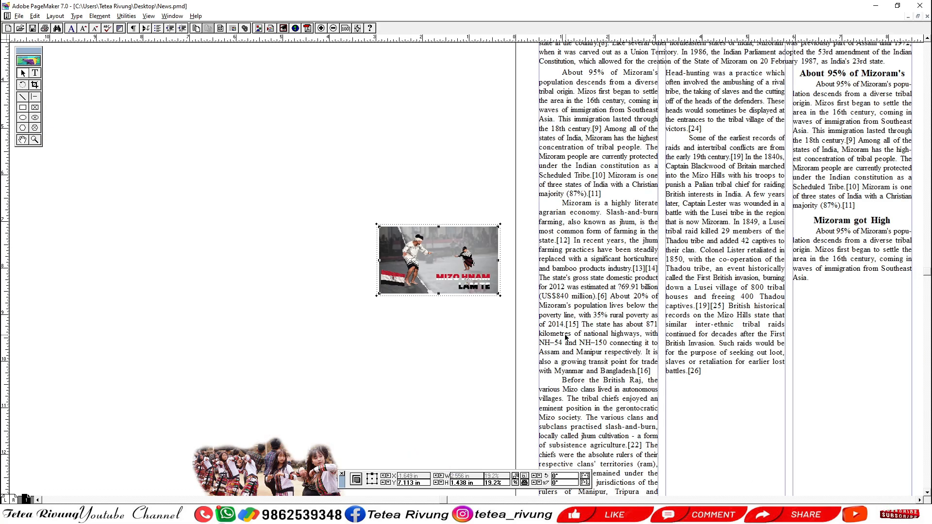
{"action": "left_click_drag", "start_coordinate": [565, 335], "coordinate": [522, 329]}
{"action": "left_click_drag", "start_coordinate": [294, 314], "coordinate": [822, 136]}
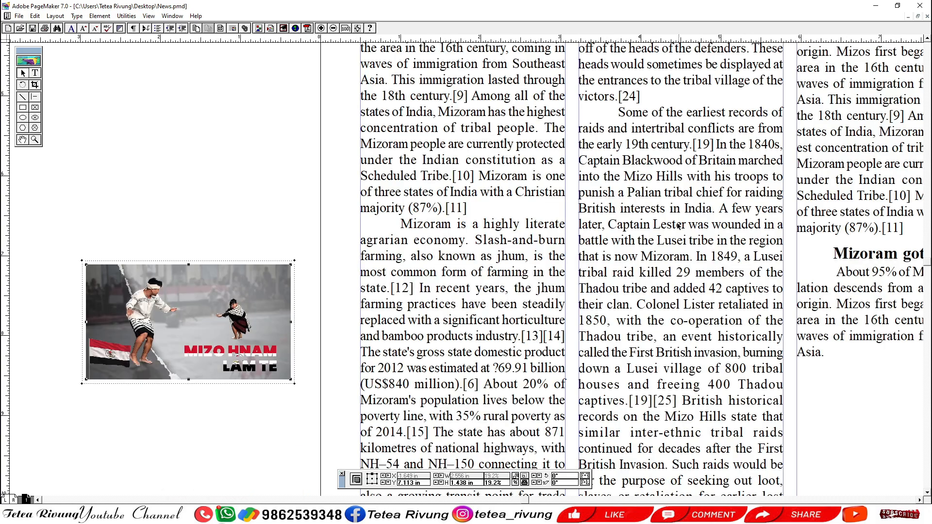
{"action": "scroll", "coordinate": [603, 259], "scroll_direction": "down", "scroll_amount": 3}
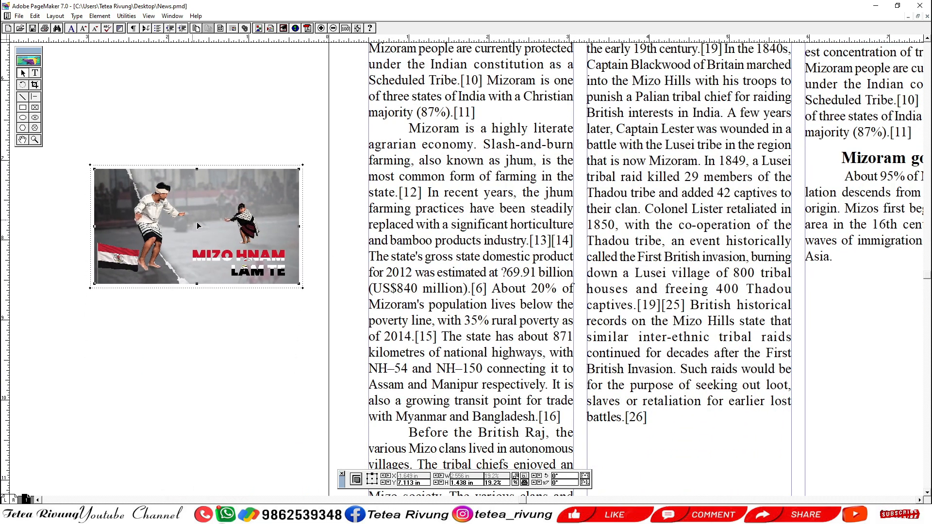
{"action": "left_click_drag", "start_coordinate": [191, 219], "coordinate": [464, 208]}
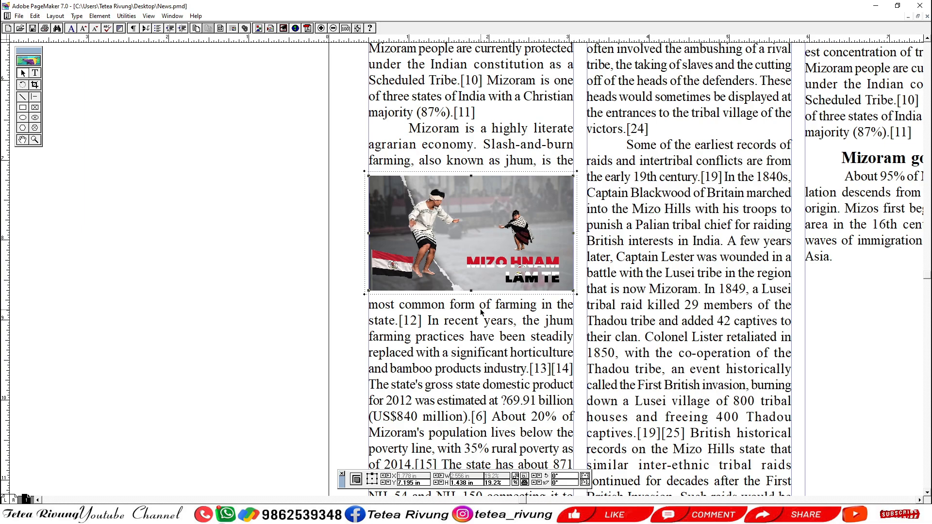
Move the picture up to just beneath the line "agrarian economy. Slash-and-burn", closing the extra gap above the text that follows.
{"action": "left_click_drag", "start_coordinate": [482, 243], "coordinate": [460, 223]}
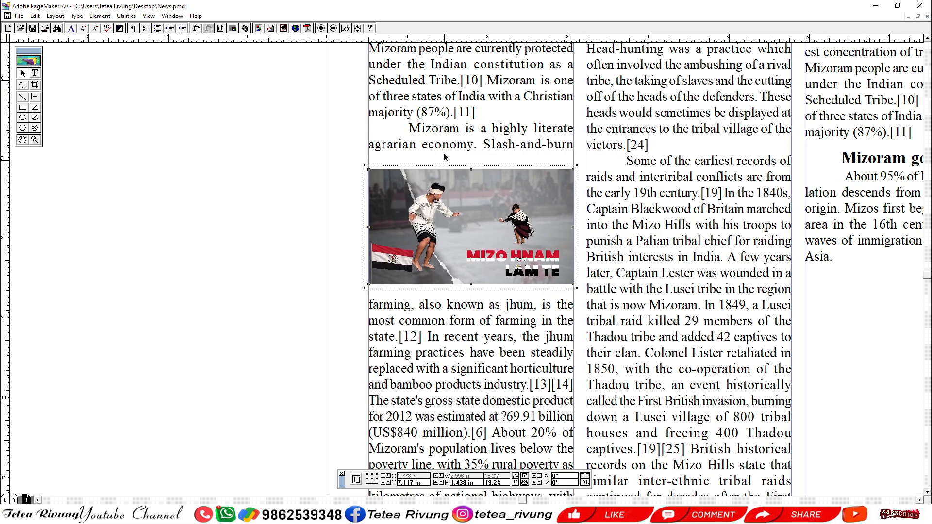
{"action": "key", "text": "Up"}
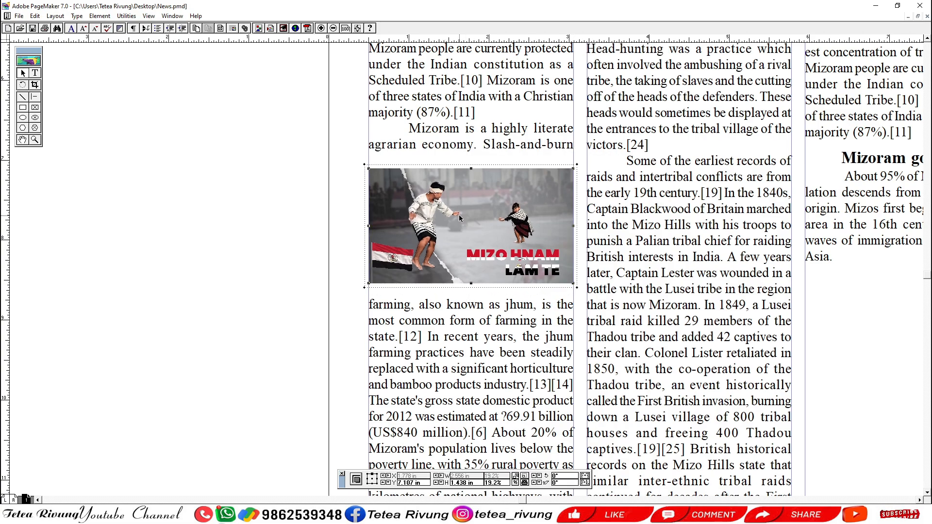
{"action": "left_click_drag", "start_coordinate": [465, 229], "coordinate": [465, 220]}
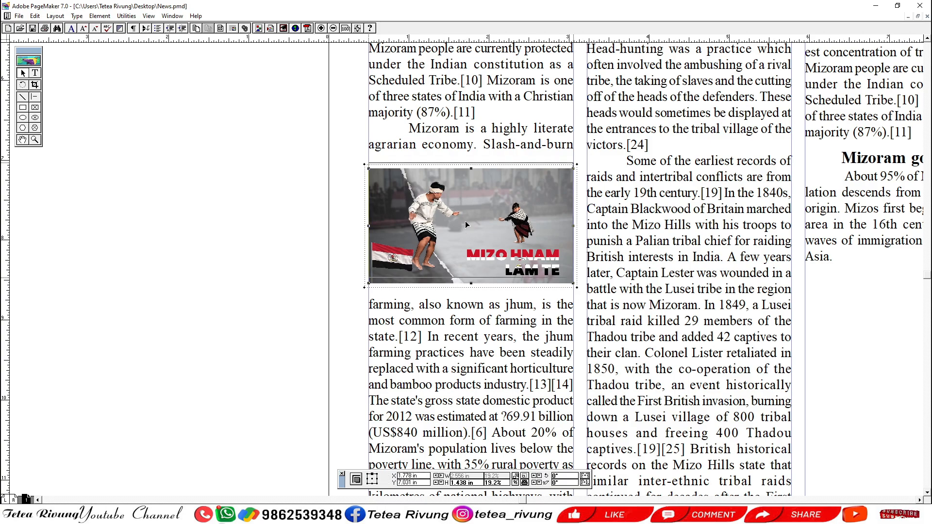
{"action": "left_click", "coordinate": [275, 262]}
{"action": "left_click", "coordinate": [471, 232]}
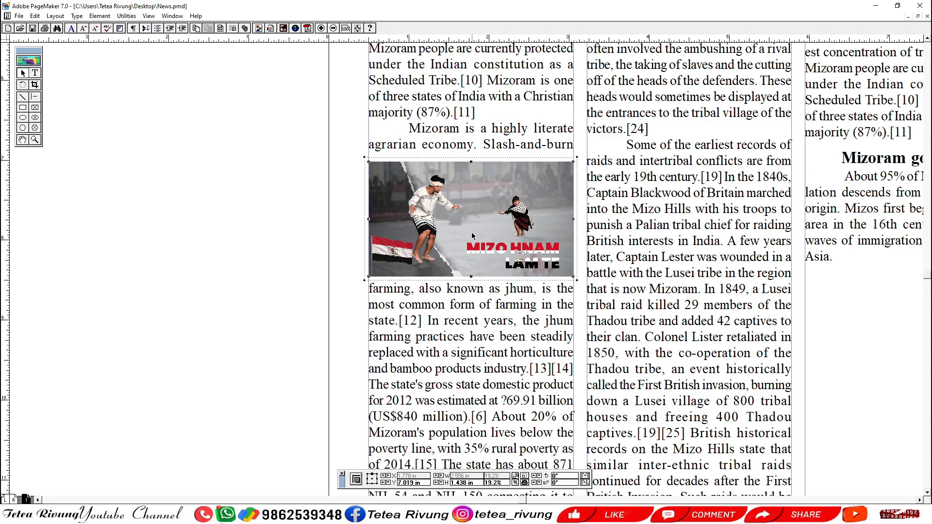
{"action": "left_click", "coordinate": [253, 277]}
{"action": "left_click", "coordinate": [425, 221]}
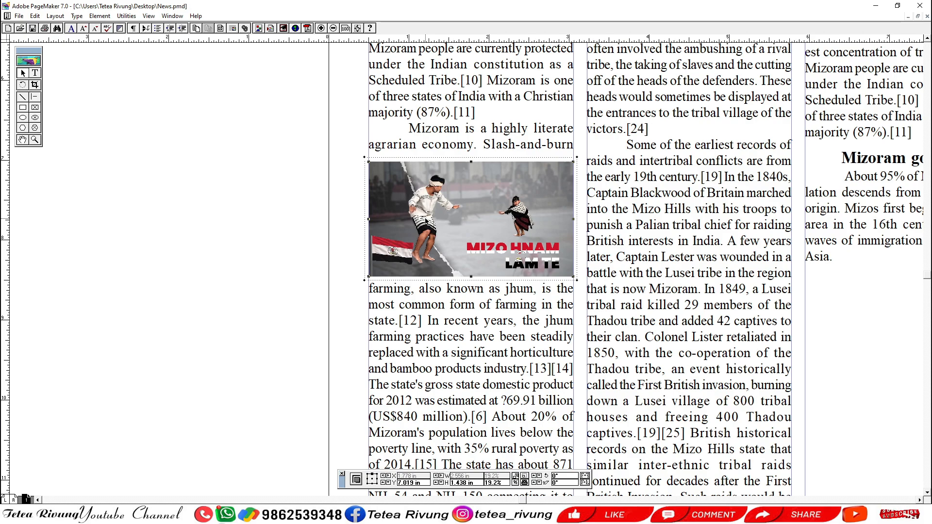
Try a 0.15 inch text wrap standoff on all four sides and shift the picture slightly down, below "agrarian economy. Slash-and-burn".
{"action": "key", "text": "ctrl+alt+e"}
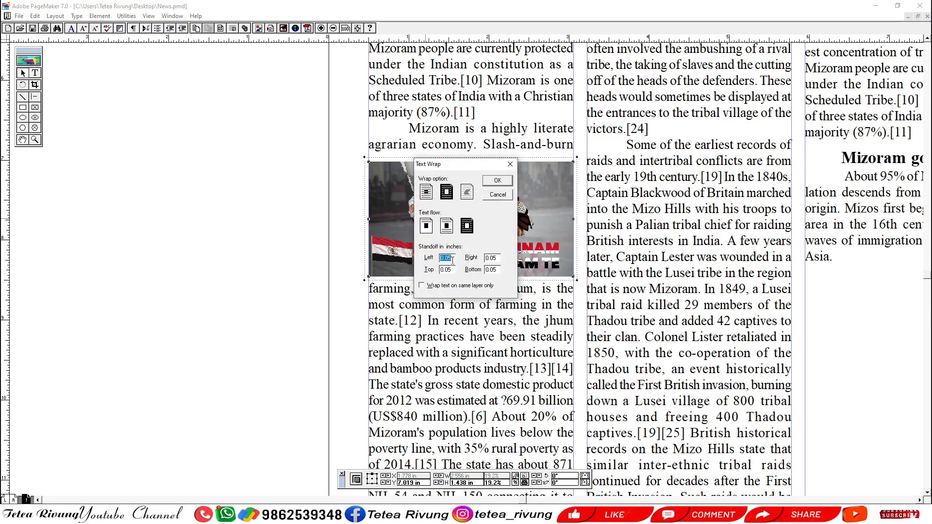
{"action": "type", "text": "1"}
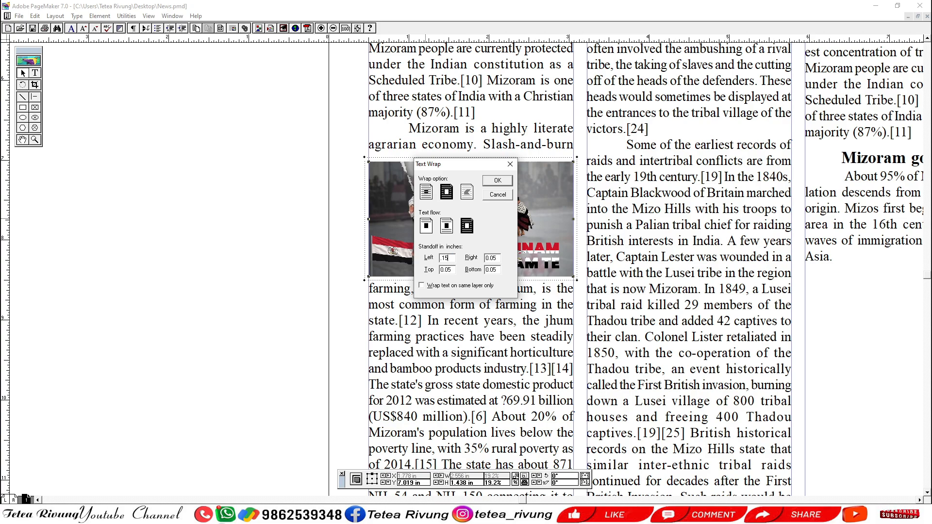
{"action": "key", "text": "Tab"}
{"action": "key", "text": "BackSpace"}
{"action": "key", "text": "Tab"}
{"action": "key", "text": "BackSpace"}
{"action": "key", "text": "Return"}
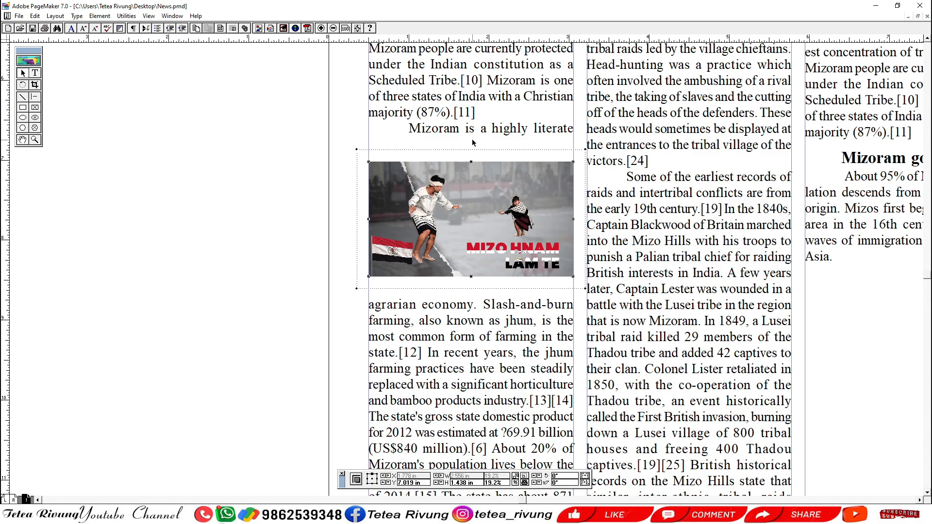
{"action": "left_click_drag", "start_coordinate": [464, 193], "coordinate": [467, 217]}
{"action": "left_click", "coordinate": [279, 219]}
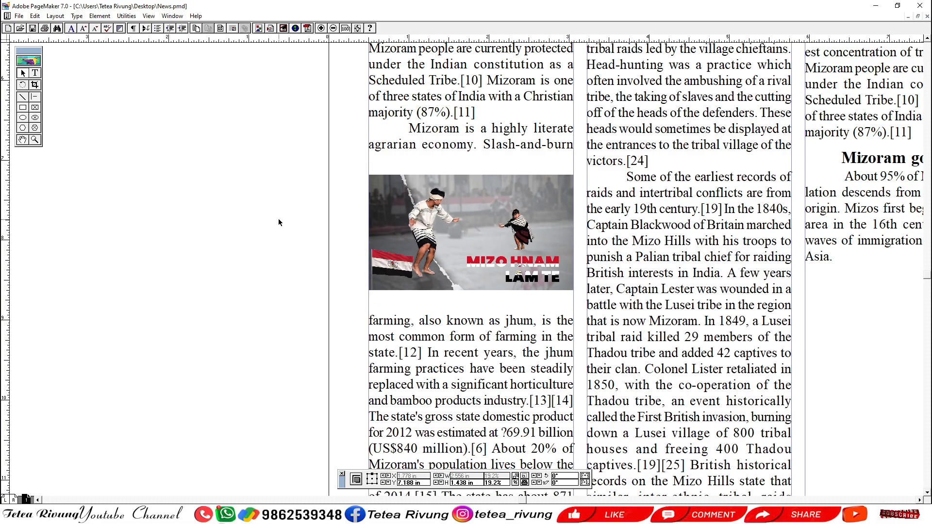
Try a text wrap standoff of 0.3 inches on all four sides of the picture.
{"action": "left_click", "coordinate": [490, 237]}
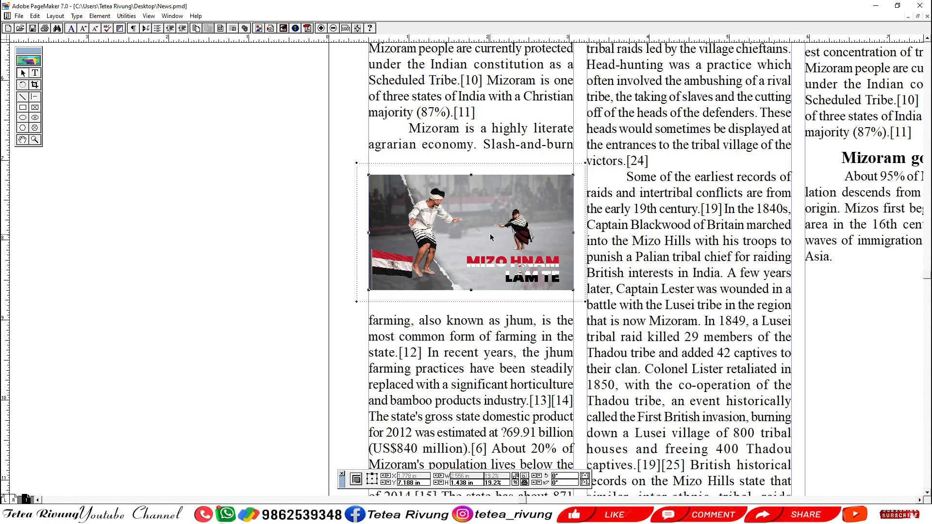
{"action": "key", "text": "ctrl+alt+e"}
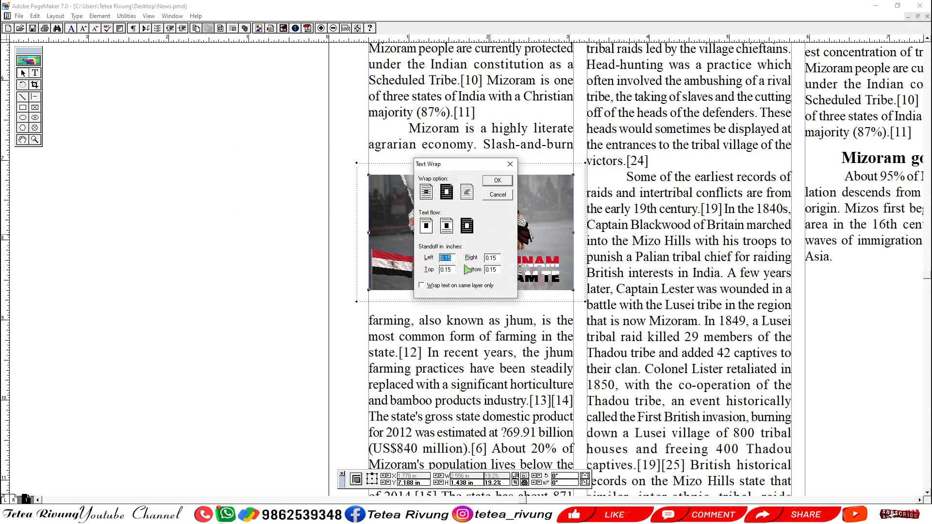
{"action": "type", "text": ".3"}
{"action": "key", "text": "Tab"}
{"action": "type", "text": ".3"}
{"action": "key", "text": "Tab"}
{"action": "type", "text": "."}
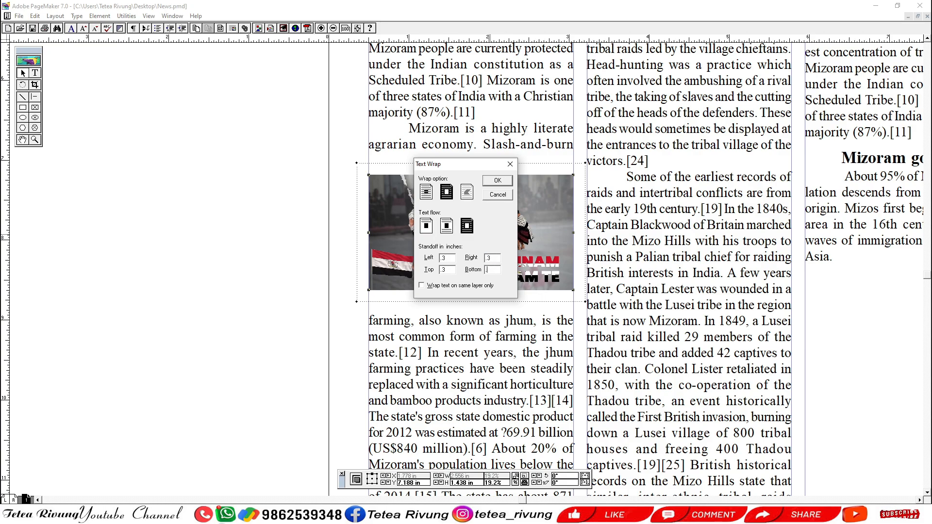
{"action": "left_click", "coordinate": [500, 181]}
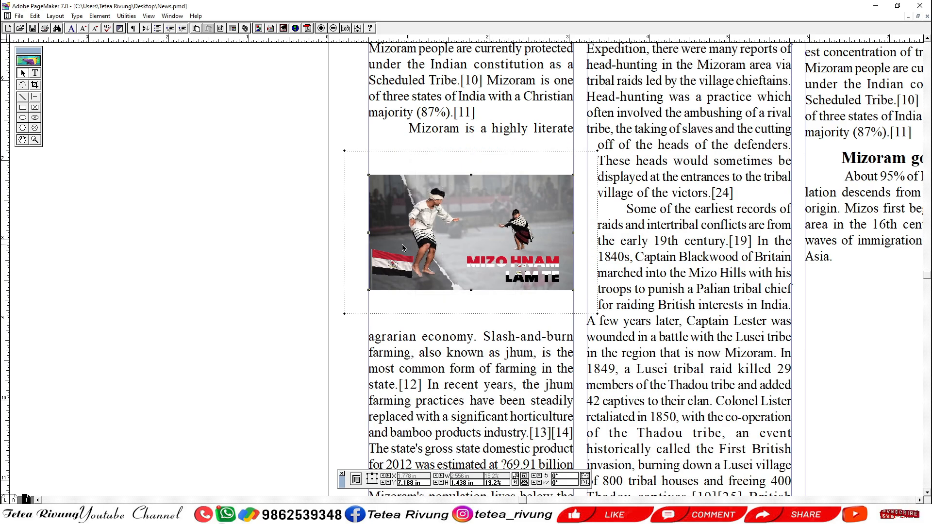
Set the picture's text wrap standoff to 0.03 inches on all four sides.
{"action": "key", "text": "ctrl+alt+e"}
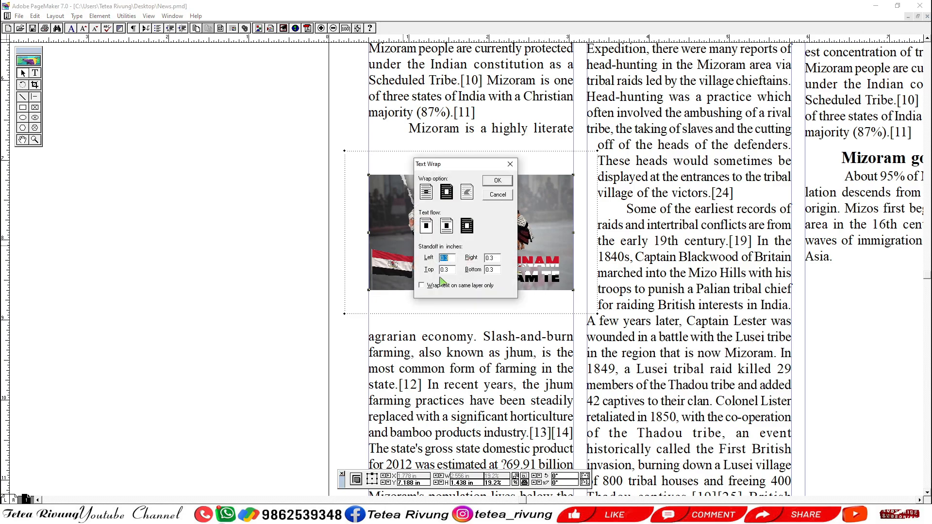
{"action": "type", "text": ".03"}
{"action": "key", "text": "Tab"}
{"action": "type", "text": ".03"}
{"action": "key", "text": "Tab"}
{"action": "type", "text": ".03"}
{"action": "key", "text": "Tab"}
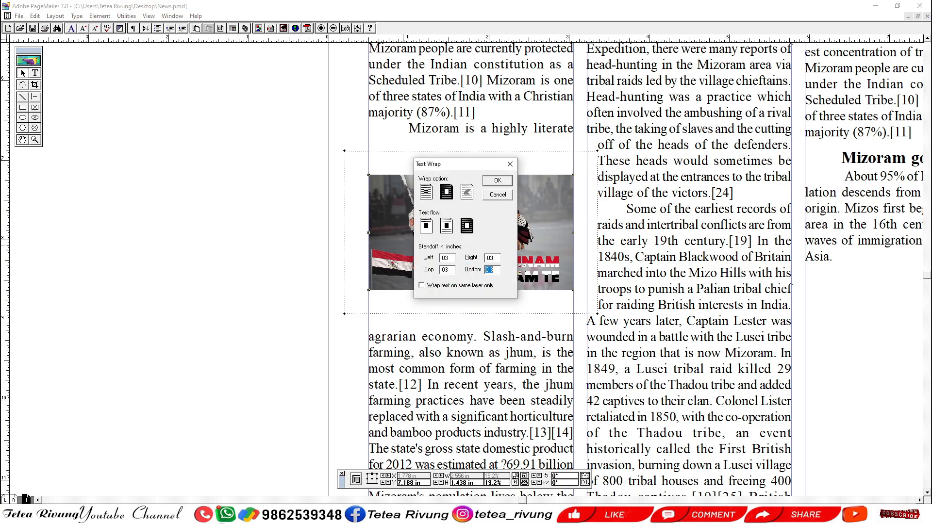
{"action": "type", "text": ".03"}
{"action": "key", "text": "Return"}
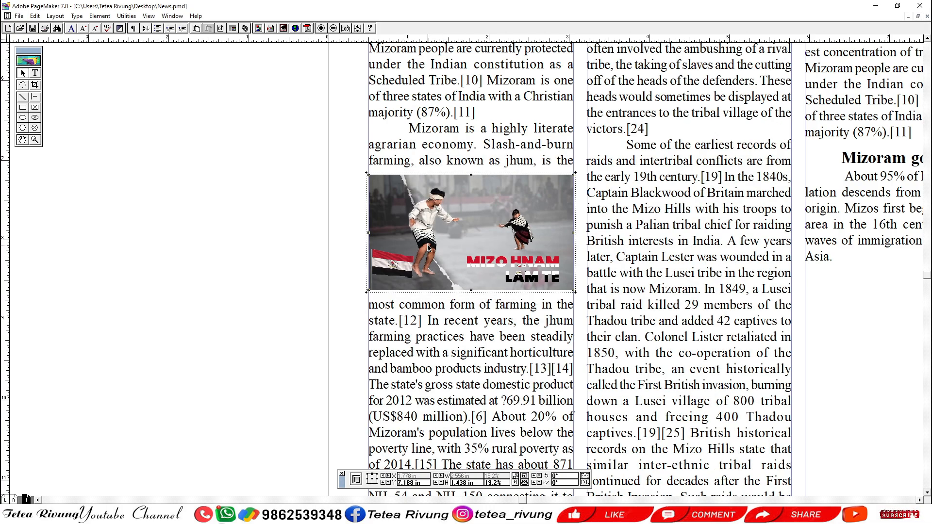
Move the Mizo Hnam Lam Te picture out of the first column onto the pasteboard beside the page.
{"action": "left_click_drag", "start_coordinate": [433, 245], "coordinate": [376, 285]}
{"action": "left_click", "coordinate": [282, 252]}
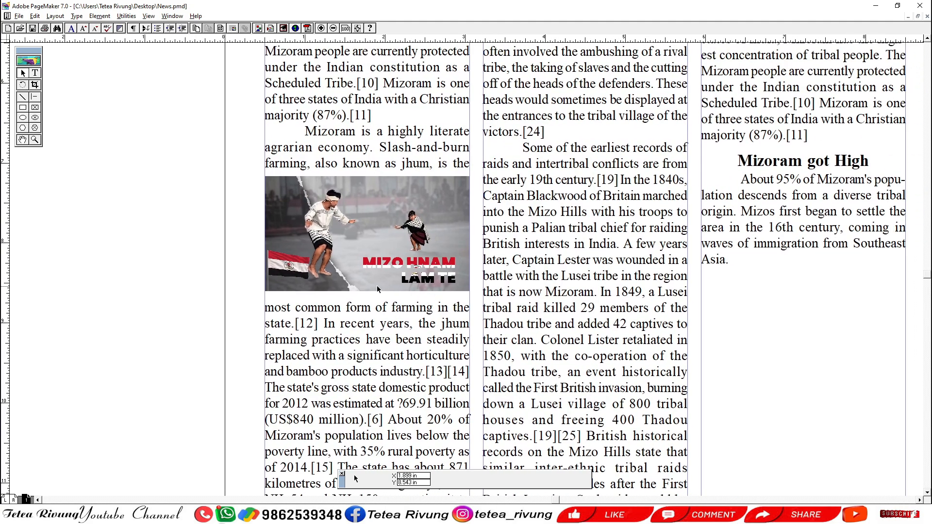
{"action": "left_click", "coordinate": [400, 249]}
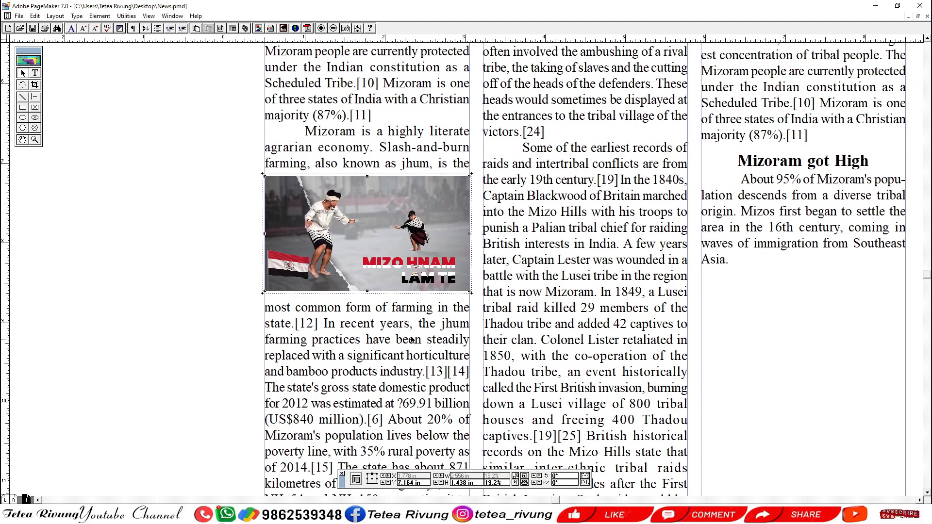
{"action": "left_click_drag", "start_coordinate": [400, 246], "coordinate": [173, 218]}
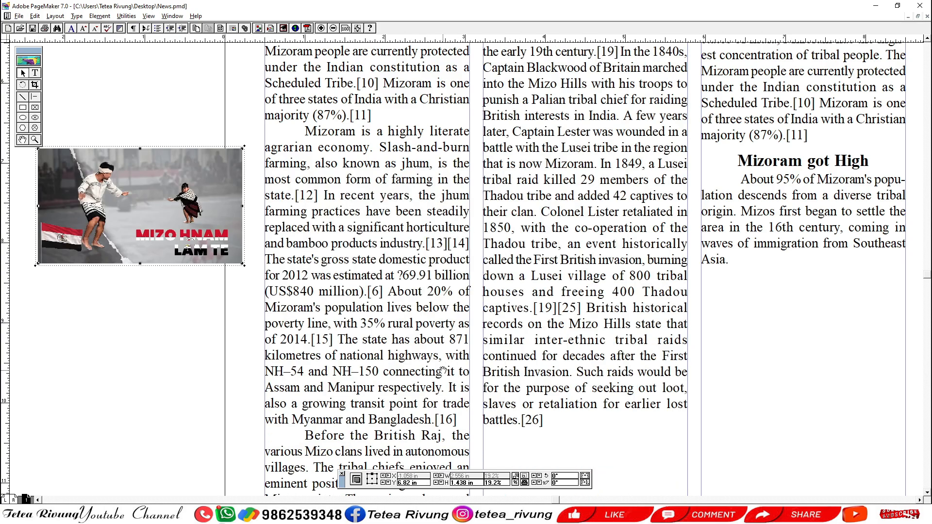
{"action": "left_click_drag", "start_coordinate": [442, 369], "coordinate": [421, 311]}
{"action": "left_click", "coordinate": [414, 288], "text": "ctrl+alt"}
{"action": "left_click_drag", "start_coordinate": [295, 144], "coordinate": [243, 138]}
{"action": "left_click_drag", "start_coordinate": [276, 251], "coordinate": [210, 168]}
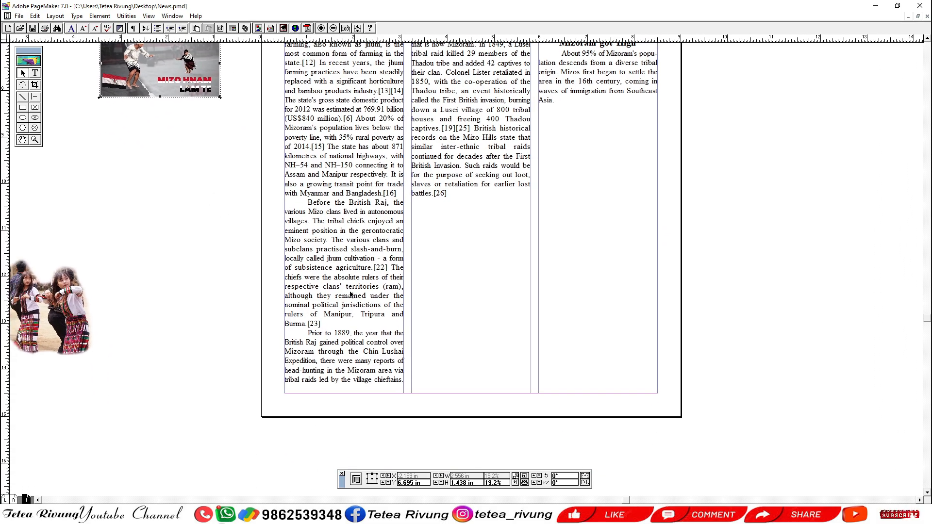
Shorten the first column's text block so it ends at the line "respective clans' territories (ram),".
{"action": "left_click", "coordinate": [352, 380]}
{"action": "left_click_drag", "start_coordinate": [344, 389], "coordinate": [345, 287]}
{"action": "left_click", "coordinate": [440, 293]}
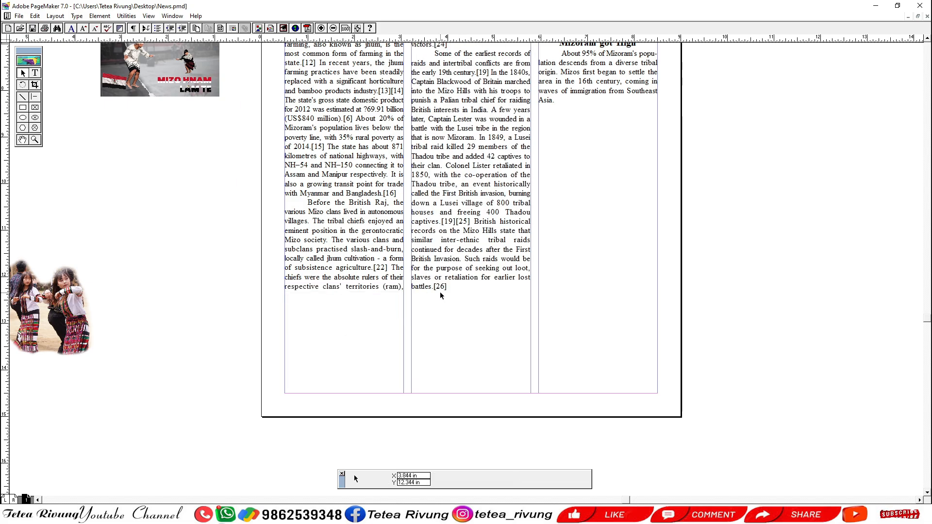
Return the picture to the first column below "most common form of farming in the" and lengthen that column's text block to end at "cultivation - a form".
{"action": "scroll", "coordinate": [440, 292], "scroll_direction": "up", "scroll_amount": 3}
{"action": "left_click", "coordinate": [160, 152]}
{"action": "left_click_drag", "start_coordinate": [159, 152], "coordinate": [343, 188]}
{"action": "left_click", "coordinate": [355, 323]}
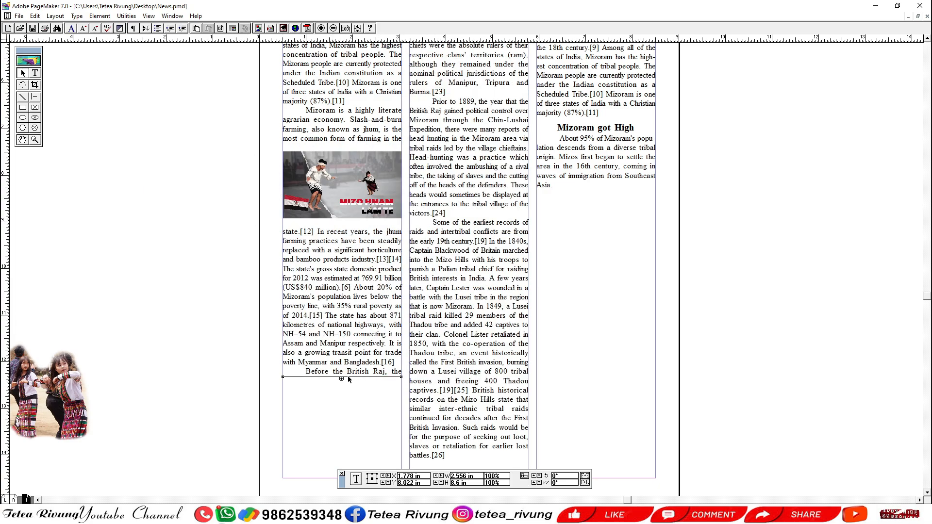
{"action": "left_click_drag", "start_coordinate": [342, 379], "coordinate": [342, 434]}
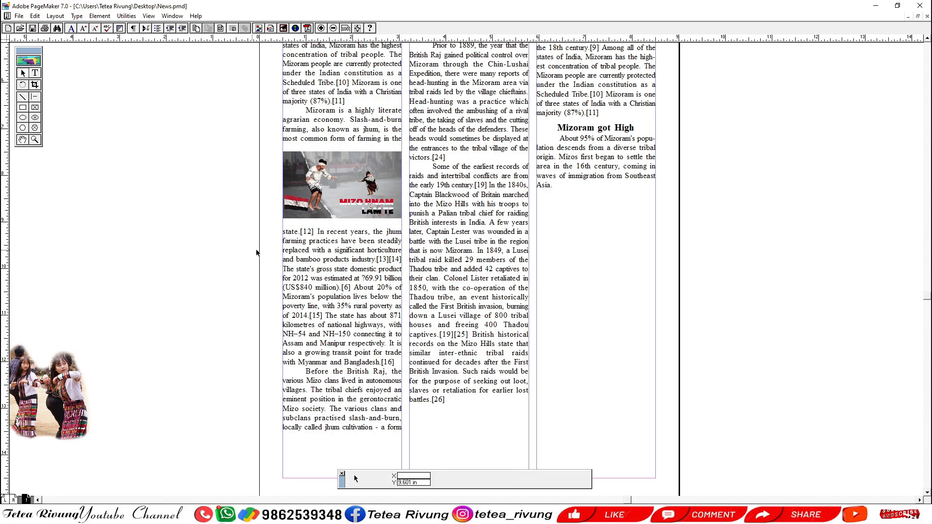
Move the picture out to the pasteboard and back into the first column below "most common form of farming in the".
{"action": "left_click_drag", "start_coordinate": [343, 209], "coordinate": [190, 186]}
{"action": "left_click_drag", "start_coordinate": [225, 212], "coordinate": [232, 287]}
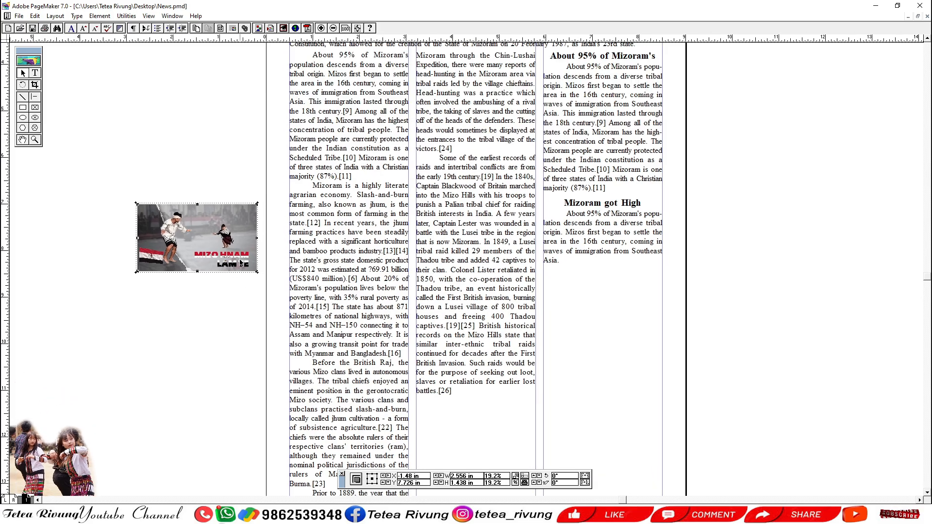
{"action": "left_click_drag", "start_coordinate": [191, 231], "coordinate": [344, 252]}
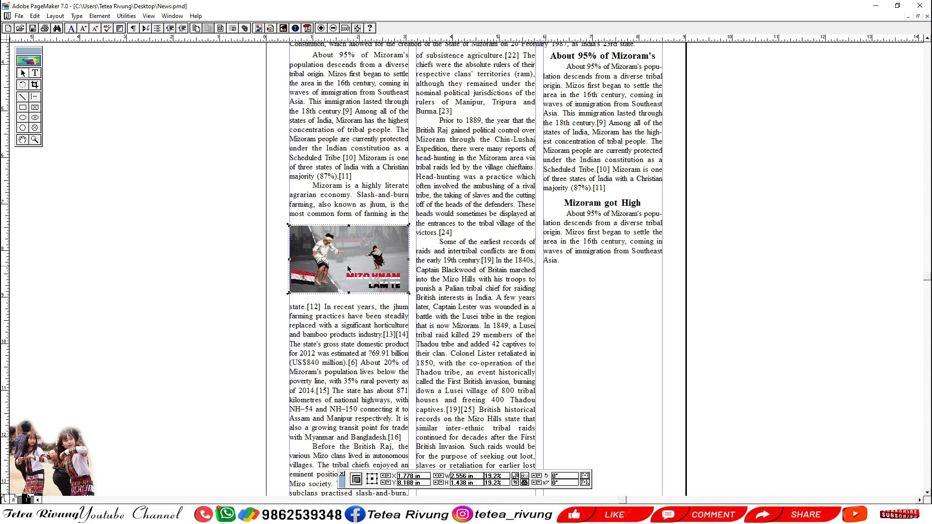
Position the picture across the gutter between the first and second columns, at about X 3.42 in and Y 7.91 in.
{"action": "left_click_drag", "start_coordinate": [354, 263], "coordinate": [430, 241]}
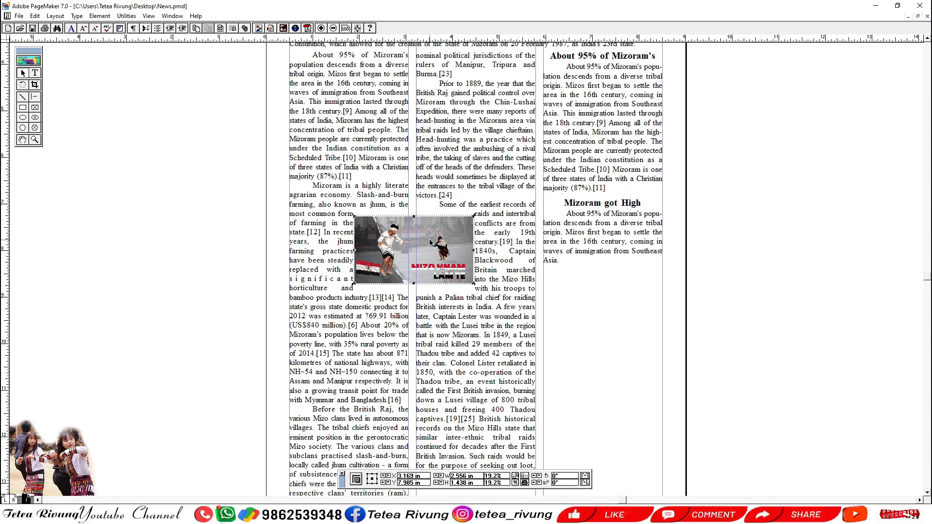
{"action": "left_click_drag", "start_coordinate": [429, 241], "coordinate": [430, 239]}
{"action": "left_click_drag", "start_coordinate": [229, 147], "coordinate": [579, 314]}
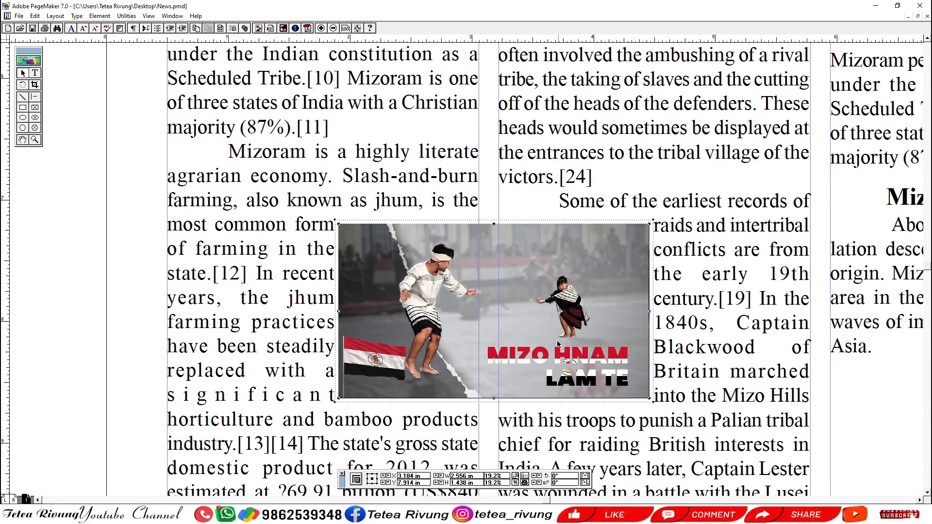
{"action": "left_click_drag", "start_coordinate": [527, 382], "coordinate": [488, 245]}
{"action": "left_click", "coordinate": [96, 209]}
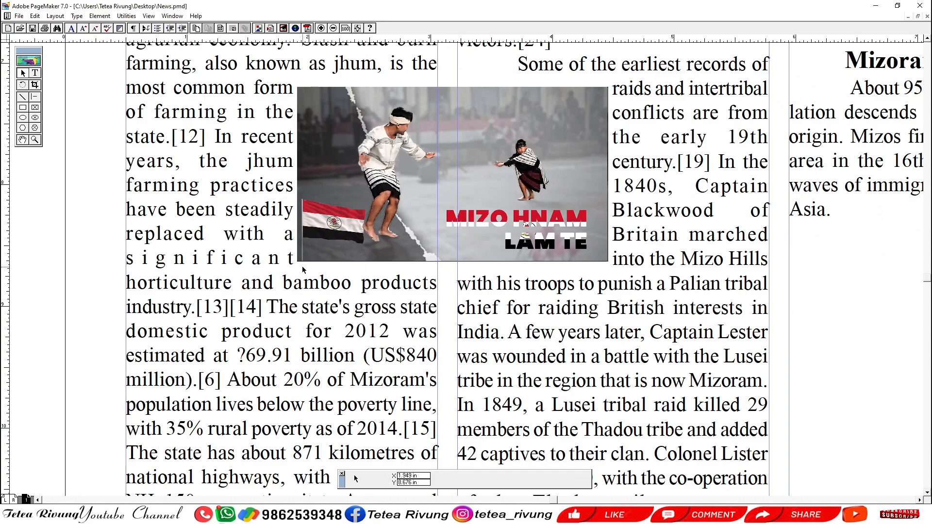
{"action": "right_click", "coordinate": [302, 266]}
{"action": "left_click_drag", "start_coordinate": [448, 342], "coordinate": [374, 345]}
{"action": "left_click", "coordinate": [489, 263]}
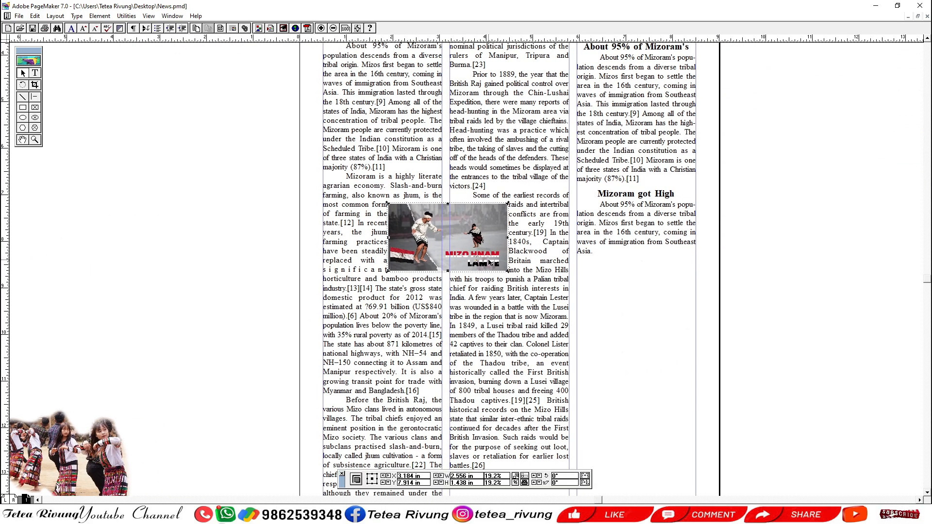
{"action": "left_click_drag", "start_coordinate": [475, 252], "coordinate": [483, 250]}
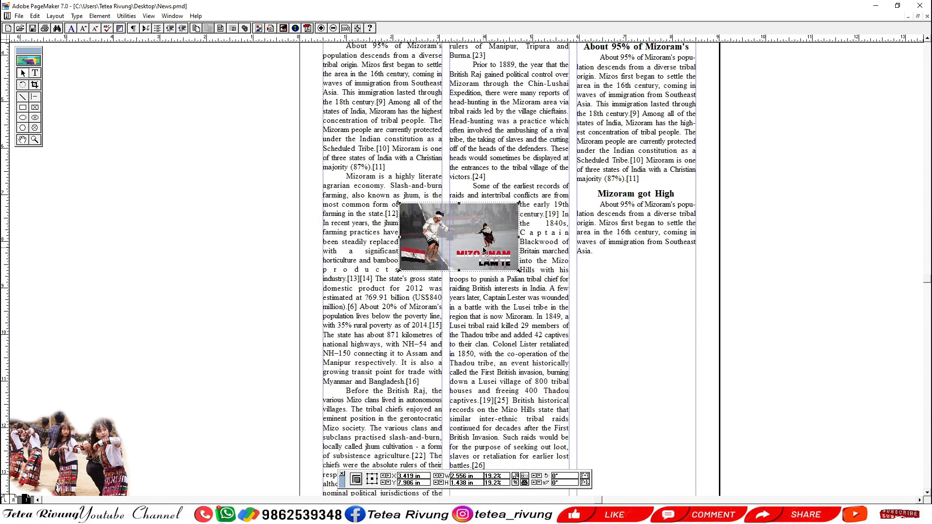
{"action": "left_click", "coordinate": [145, 256]}
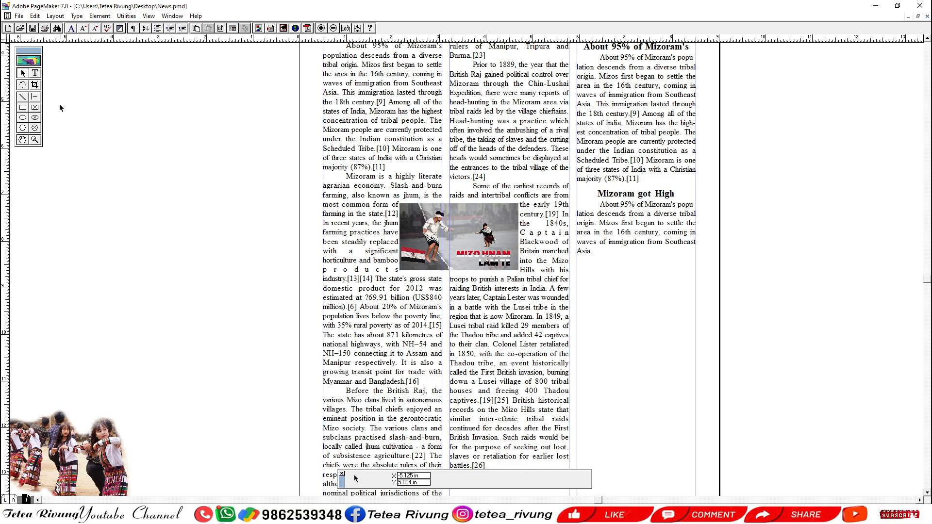
Separate the references [13] and [14] after "products industry." so that [14] starts the next line beneath the picture.
{"action": "left_click_drag", "start_coordinate": [249, 166], "coordinate": [512, 305]}
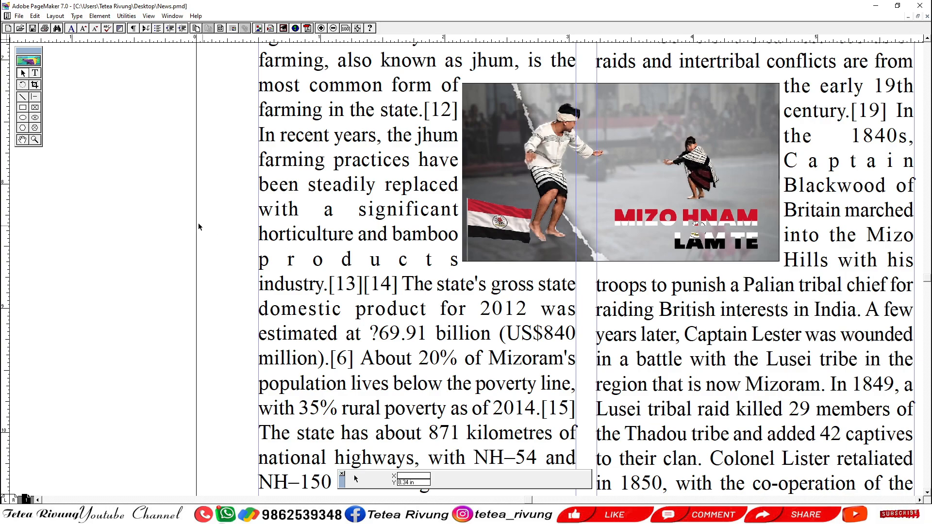
{"action": "left_click", "coordinate": [36, 74]}
{"action": "left_click", "coordinate": [362, 285]}
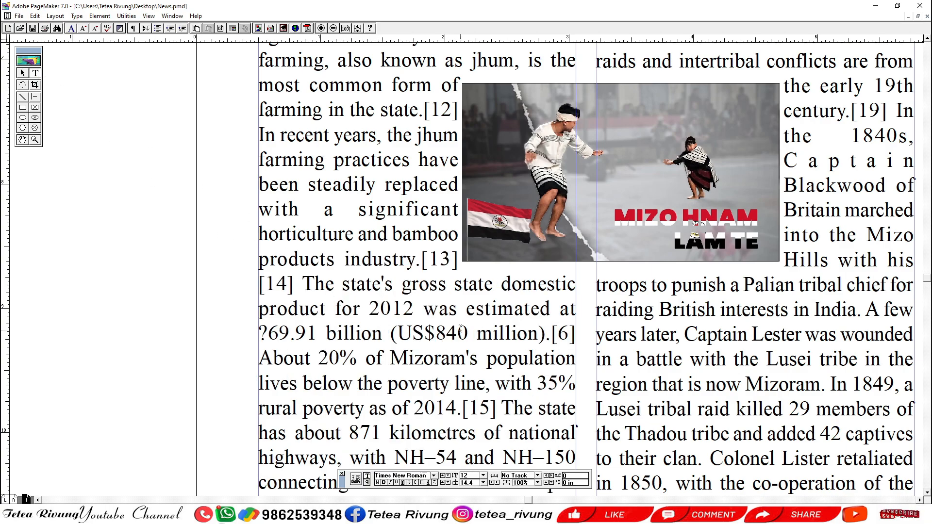
Hyphenate "Captain" as "Cap-tain" in the narrow second-column text beside the picture.
{"action": "left_click_drag", "start_coordinate": [466, 338], "coordinate": [363, 388]}
{"action": "left_click_drag", "start_coordinate": [469, 319], "coordinate": [432, 369]}
{"action": "left_click_drag", "start_coordinate": [504, 406], "coordinate": [484, 326]}
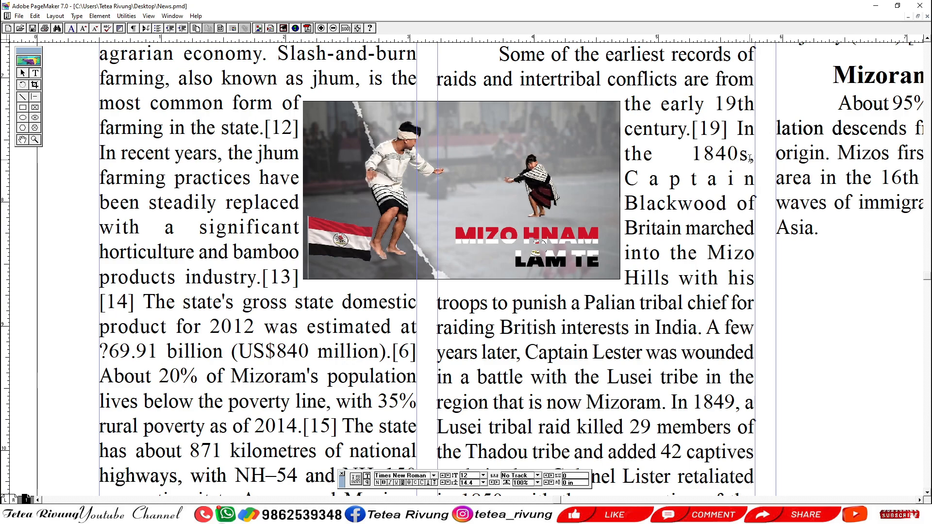
{"action": "left_click", "coordinate": [689, 186]}
{"action": "type", "text": "-"}
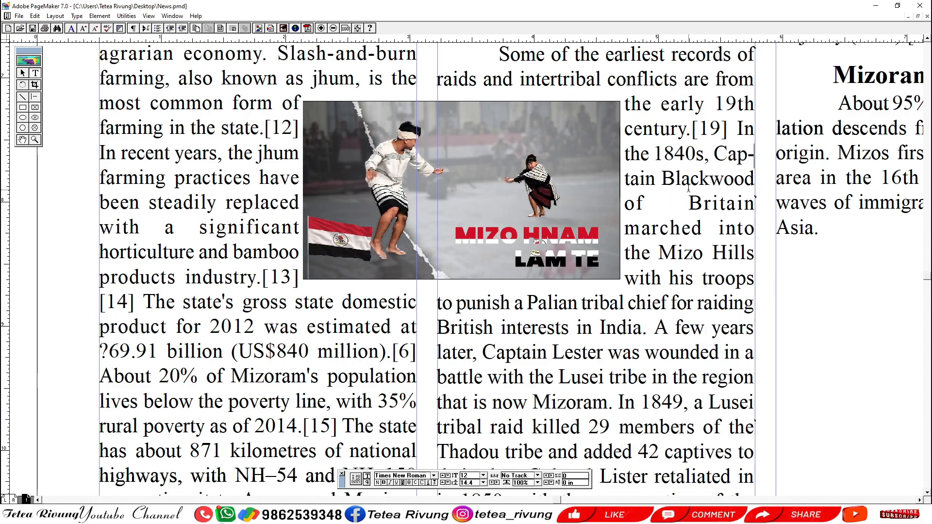
Hyphenate "marched" as "mar-ched" in the second-column text beside the picture to even out the line "of Britain".
{"action": "left_click", "coordinate": [688, 218], "text": "ctrl+alt"}
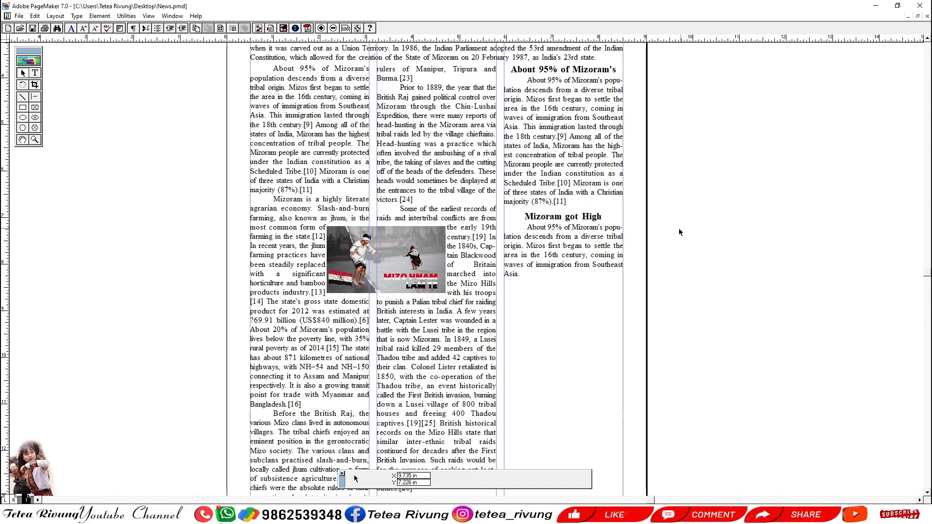
{"action": "left_click_drag", "start_coordinate": [510, 343], "coordinate": [623, 289]}
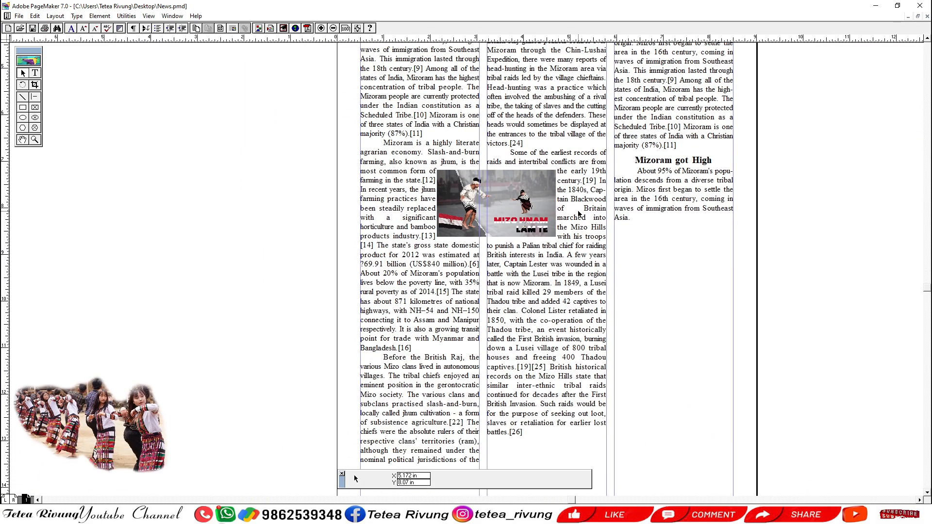
{"action": "key", "text": "F9"}
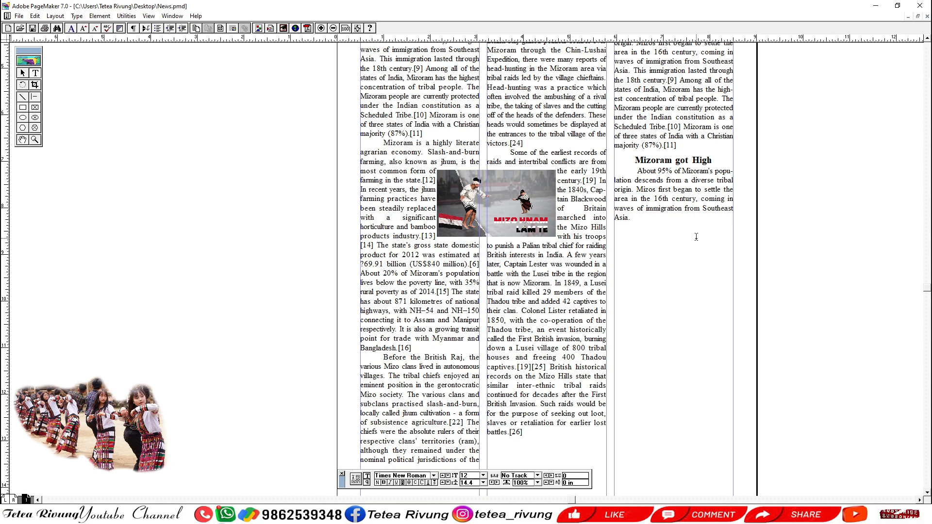
{"action": "type", "text": "-"}
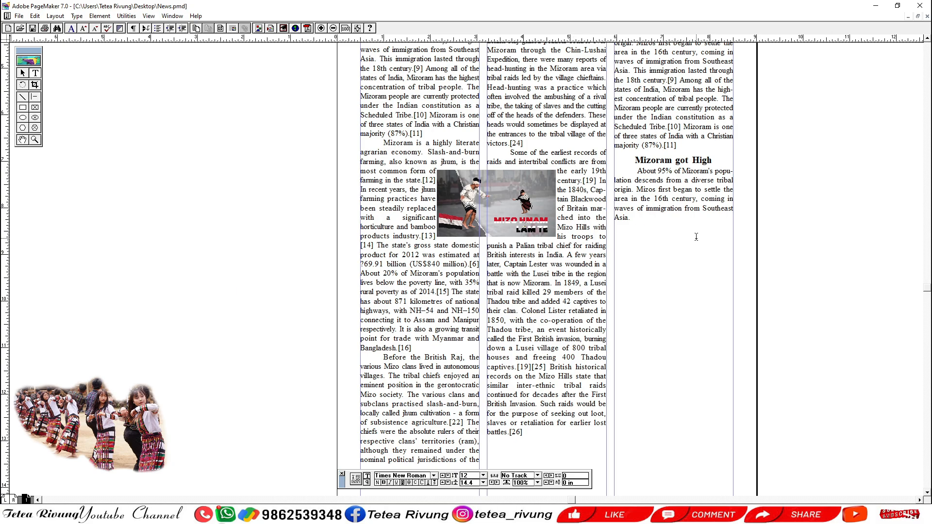
{"action": "key", "text": "F9"}
{"action": "left_click_drag", "start_coordinate": [557, 299], "coordinate": [552, 267]}
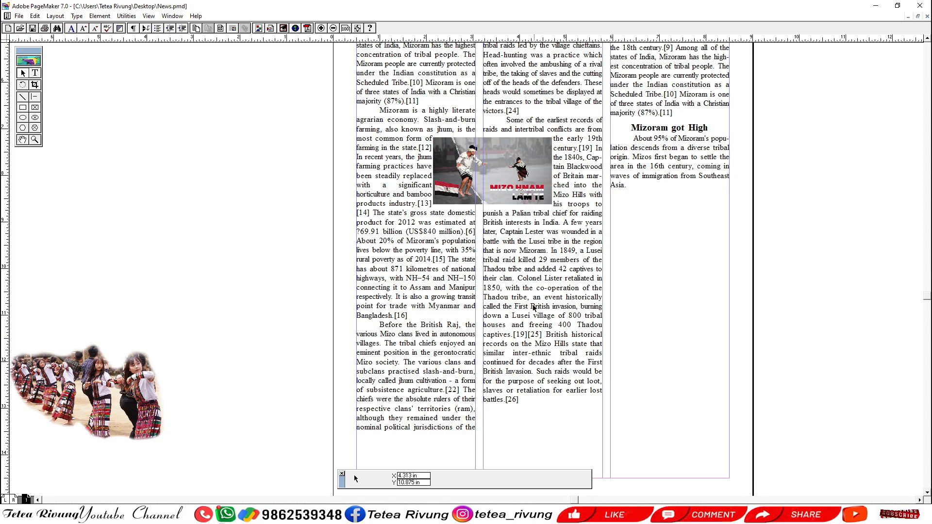
Shift the picture across the gutter between the first and second columns to about X 3.17 in and Y 7.91 in.
{"action": "left_click", "coordinate": [510, 185]}
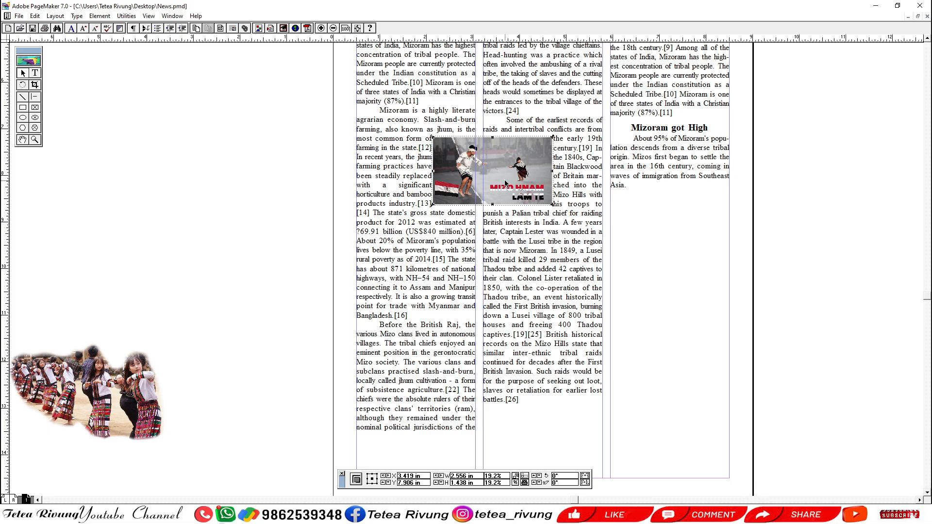
{"action": "left_click_drag", "start_coordinate": [507, 184], "coordinate": [491, 182]}
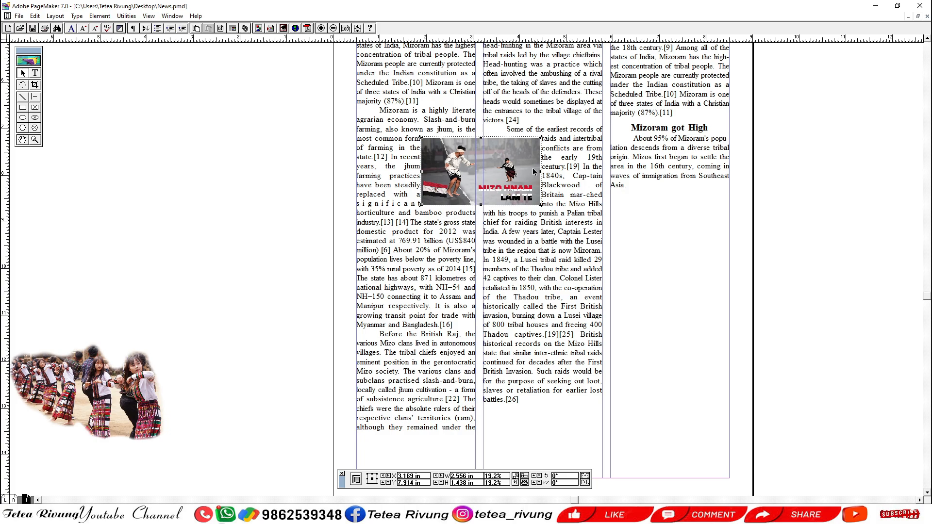
{"action": "left_click_drag", "start_coordinate": [378, 238], "coordinate": [590, 118]}
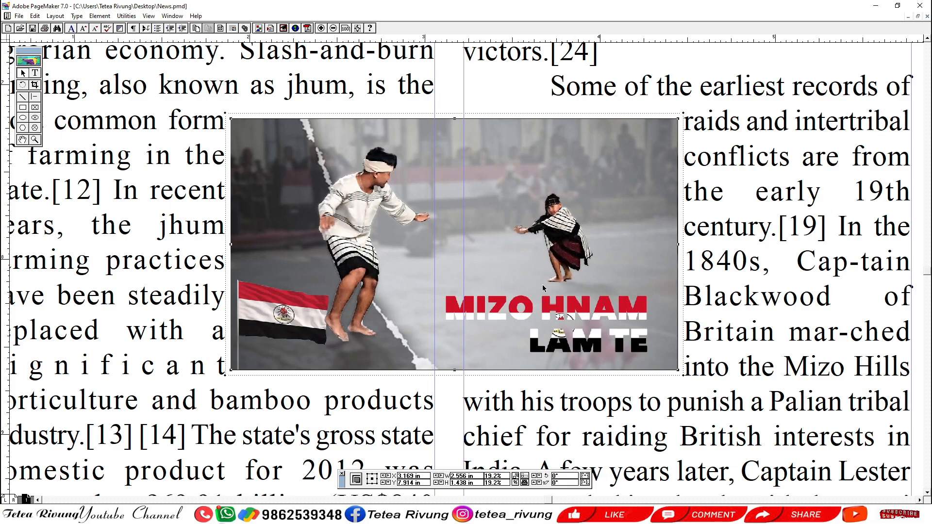
{"action": "scroll", "coordinate": [543, 288], "scroll_direction": "down", "scroll_amount": 1}
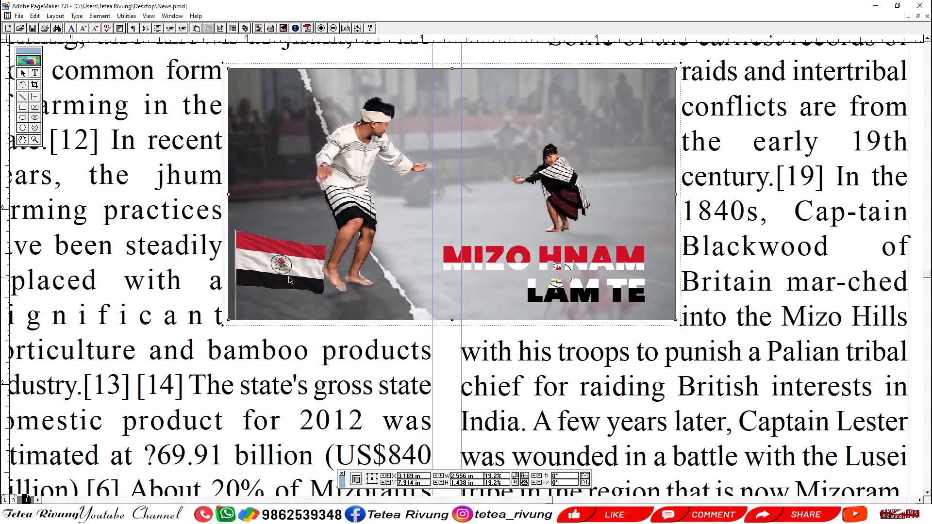
{"action": "key", "text": "ctrl+1"}
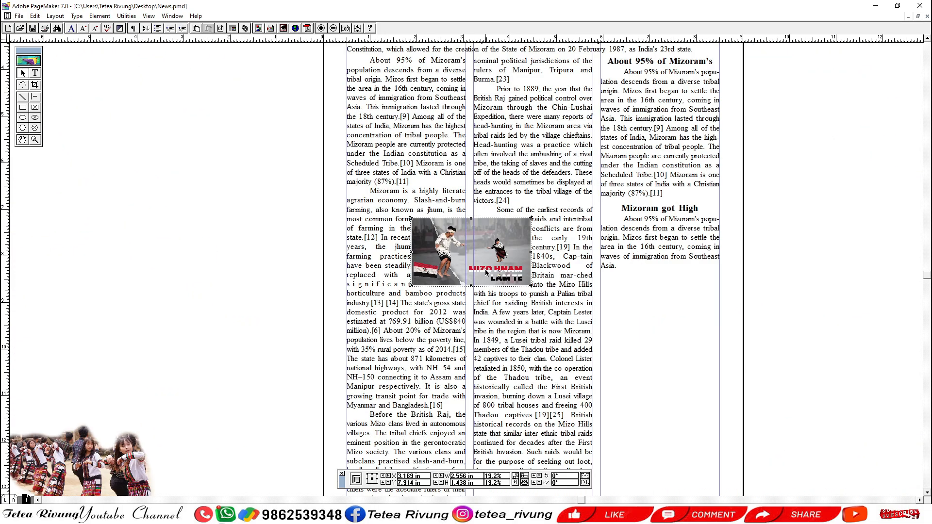
{"action": "key", "text": "ctrl+4"}
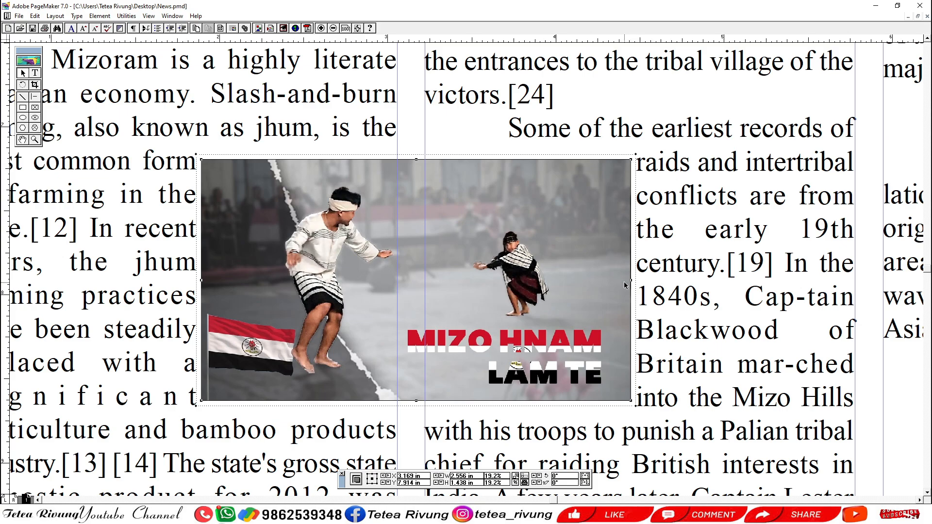
Scale the picture proportionally to about 16.4% (2.18 by 1.23 in) and recentre it across the gutter between the first and second columns.
{"action": "left_click_drag", "start_coordinate": [632, 282], "coordinate": [508, 286]}
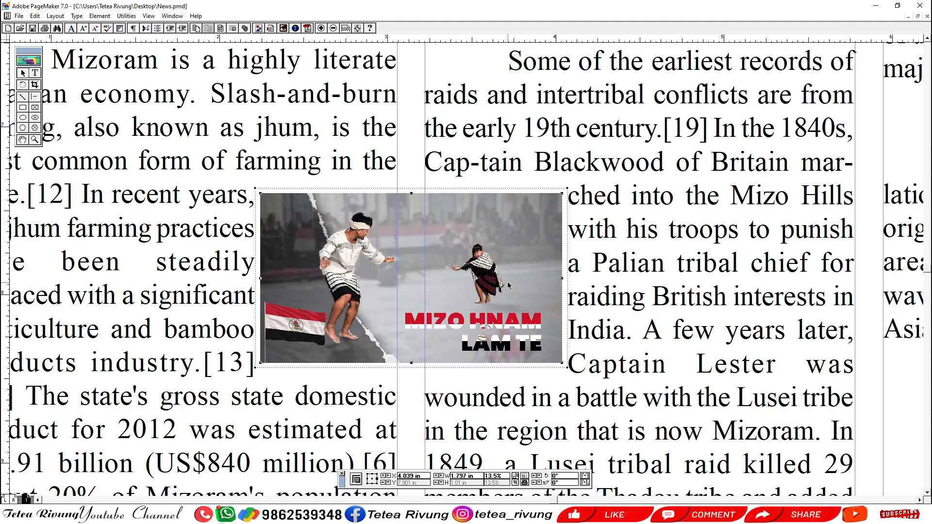
{"action": "left_click_drag", "start_coordinate": [563, 194], "coordinate": [627, 155]}
{"action": "left_click_drag", "start_coordinate": [532, 227], "coordinate": [503, 229]}
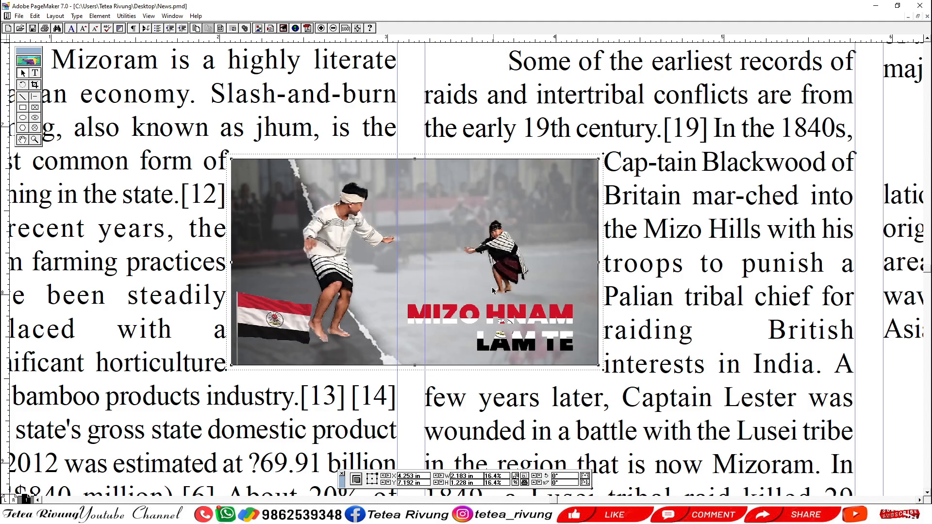
Examine how the text of the first and second columns wraps on both sides of the resized picture.
{"action": "key", "text": "ctrl+1"}
{"action": "left_click_drag", "start_coordinate": [507, 378], "coordinate": [507, 331]}
{"action": "left_click", "coordinate": [282, 263]}
{"action": "left_click_drag", "start_coordinate": [517, 263], "coordinate": [514, 338]}
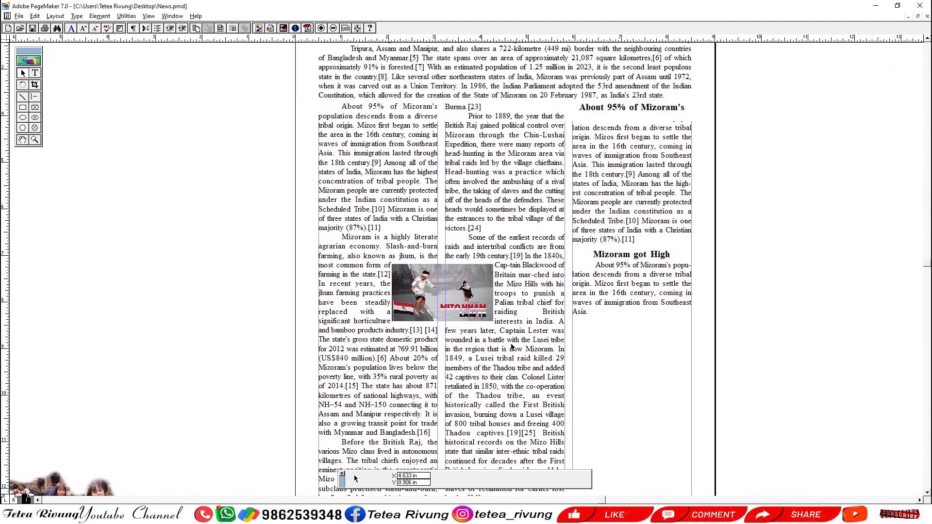
{"action": "scroll", "coordinate": [528, 324], "scroll_direction": "down", "scroll_amount": 5}
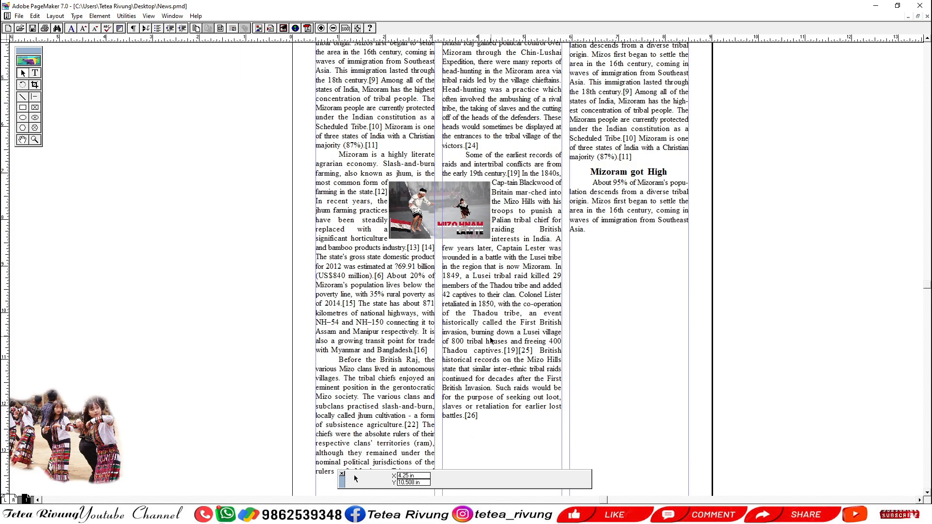
{"action": "left_click_drag", "start_coordinate": [488, 316], "coordinate": [546, 319]}
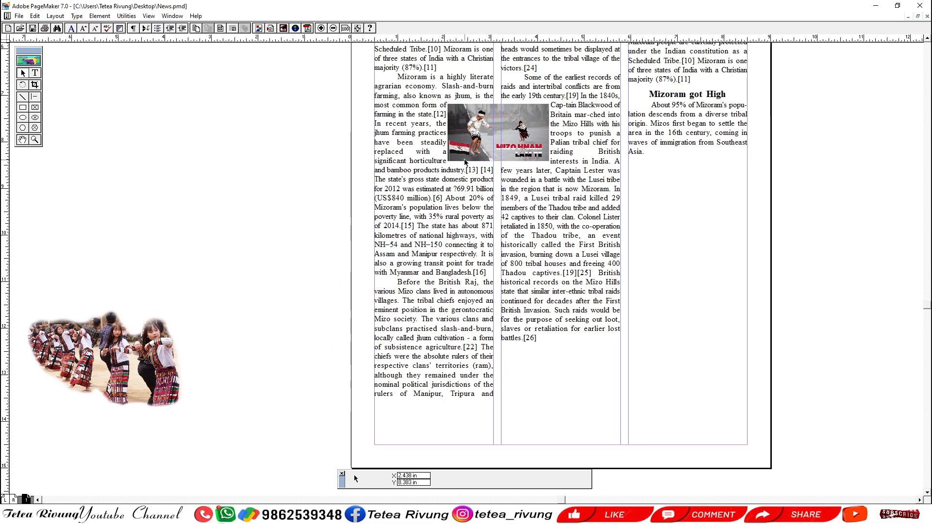
{"action": "left_click_drag", "start_coordinate": [392, 87], "coordinate": [436, 156]}
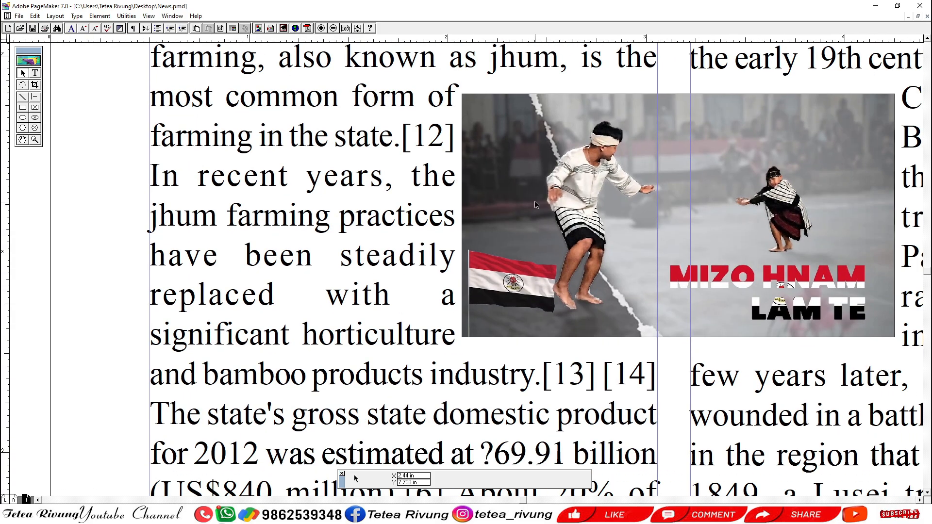
{"action": "left_click_drag", "start_coordinate": [535, 202], "coordinate": [450, 214]}
{"action": "key", "text": "ctrl+1"}
Move the MIZO HNAM LAM TE picture off the page onto the pasteboard, at about X -2.05 in and Y 6.74 in.
{"action": "left_click_drag", "start_coordinate": [304, 341], "coordinate": [443, 121]}
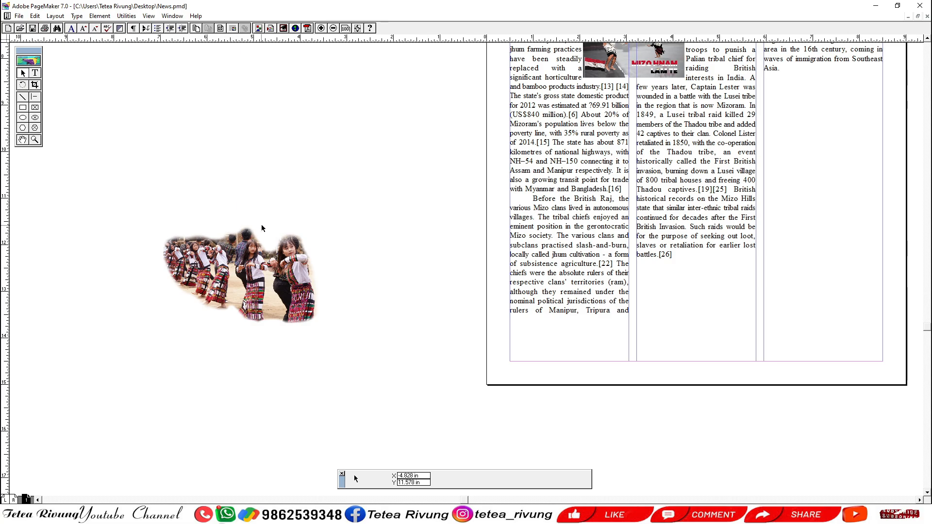
{"action": "left_click_drag", "start_coordinate": [345, 226], "coordinate": [313, 360]}
{"action": "left_click_drag", "start_coordinate": [607, 177], "coordinate": [314, 157]}
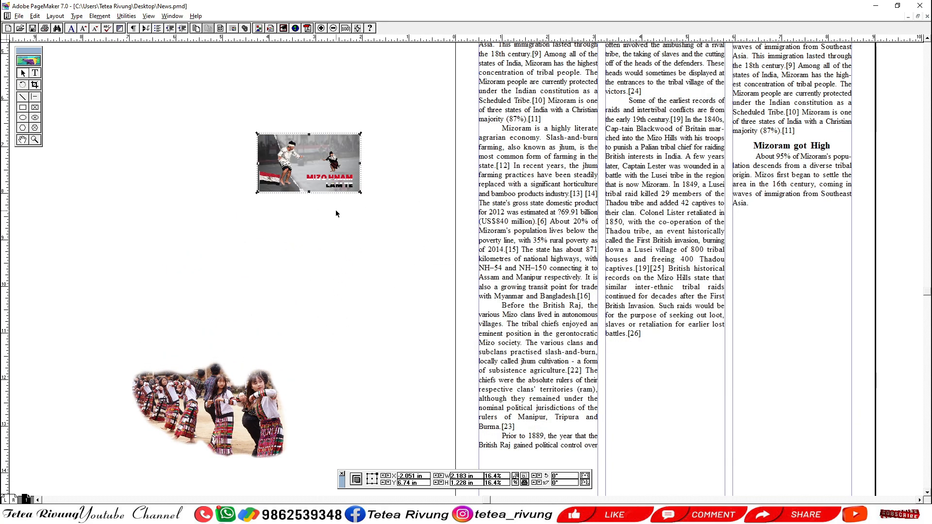
Set the MIZO HNAM LAM TE picture to no text wrap and nudge it slightly on the pasteboard.
{"action": "key", "text": "ctrl+alt+e"}
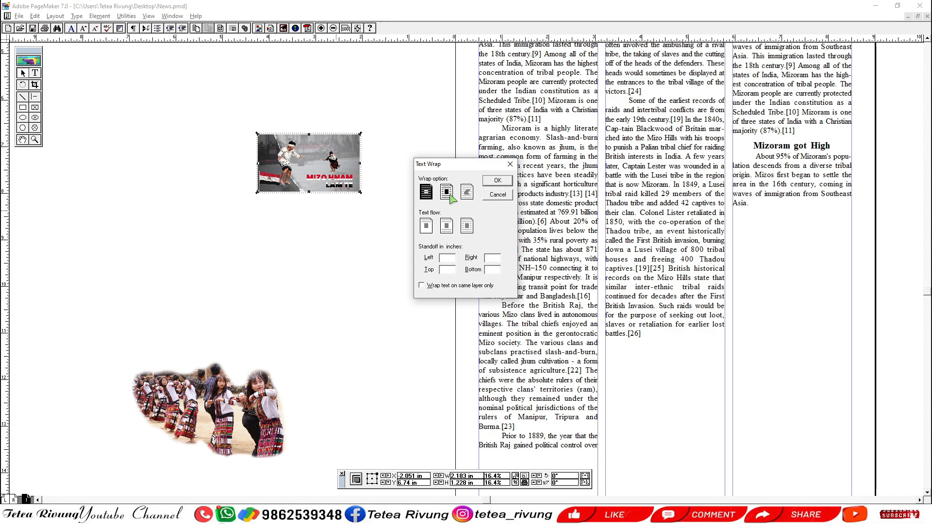
{"action": "left_click", "coordinate": [491, 196]}
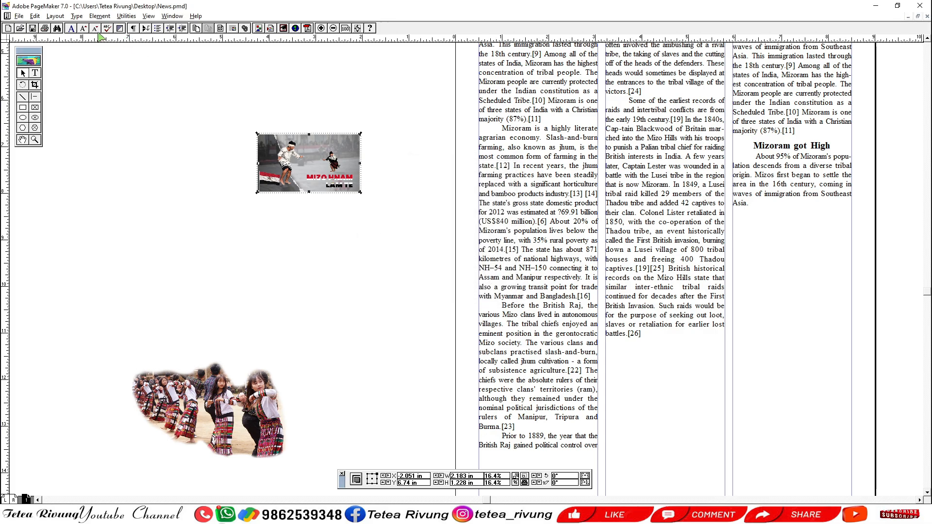
{"action": "left_click", "coordinate": [102, 17]}
{"action": "left_click", "coordinate": [117, 97]}
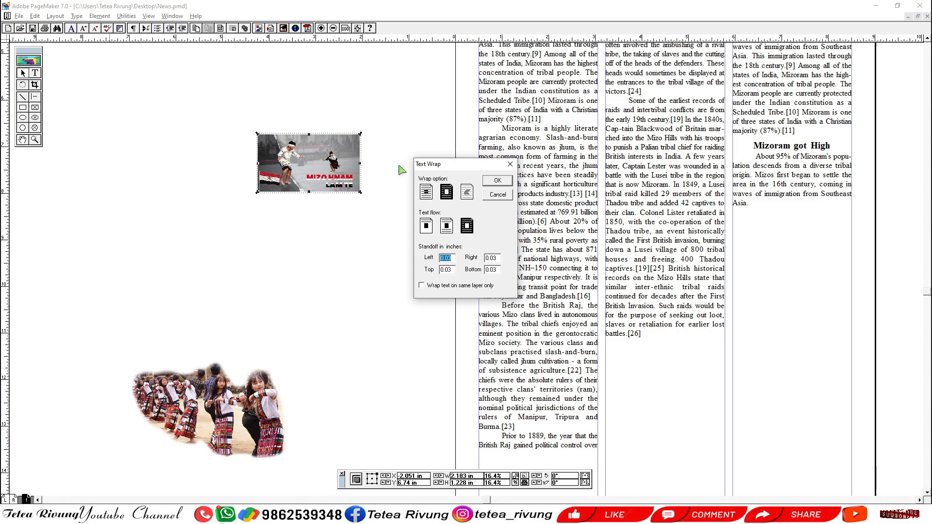
{"action": "left_click", "coordinate": [425, 194]}
{"action": "left_click", "coordinate": [498, 180]}
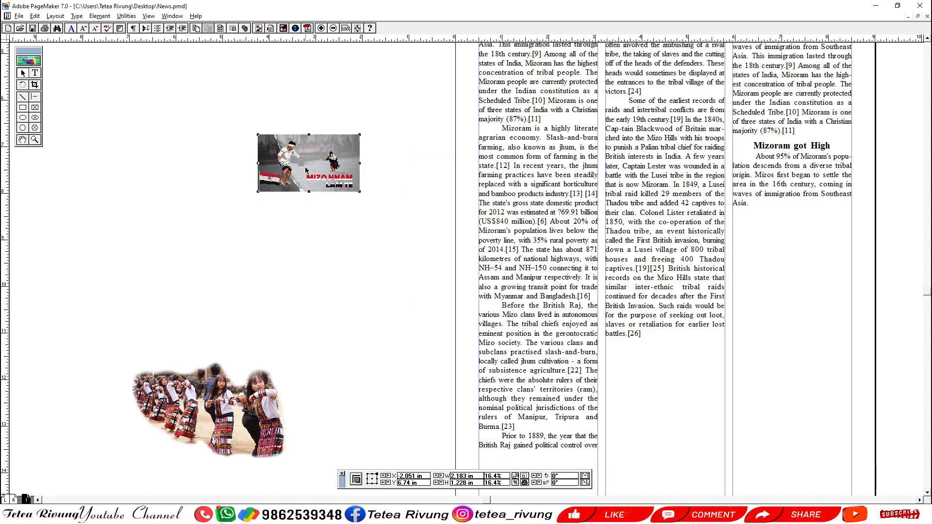
{"action": "left_click_drag", "start_coordinate": [305, 170], "coordinate": [278, 189]}
{"action": "scroll", "coordinate": [334, 232], "scroll_direction": "down", "scroll_amount": 3}
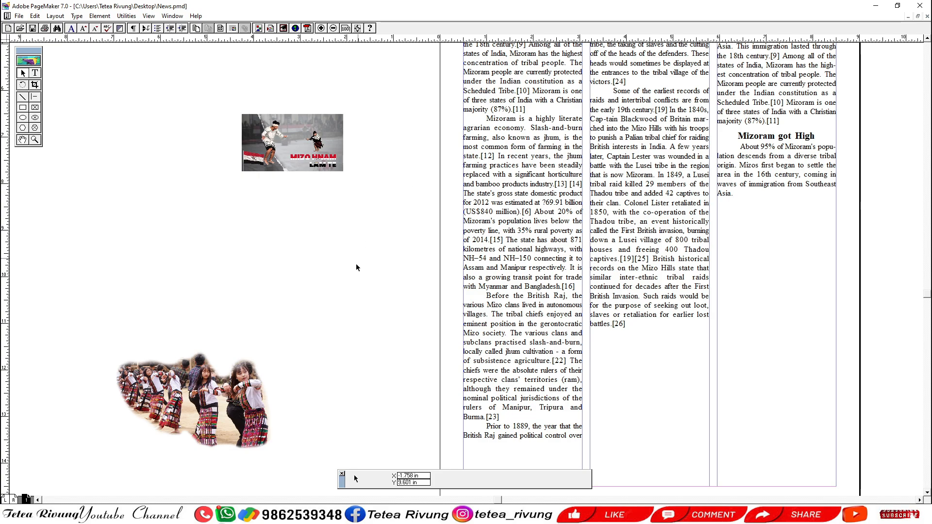
Move the cut-out dancers picture on the pasteboard to about X -1.63 in, Y 9.95 in and choose the rectangular text wrap option for it.
{"action": "left_click_drag", "start_coordinate": [209, 409], "coordinate": [290, 255]}
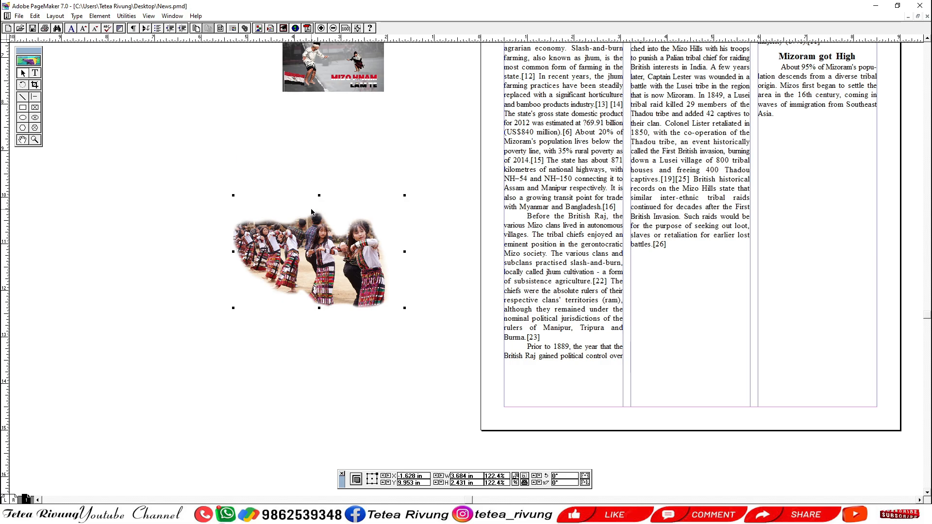
{"action": "left_click", "coordinate": [99, 16]}
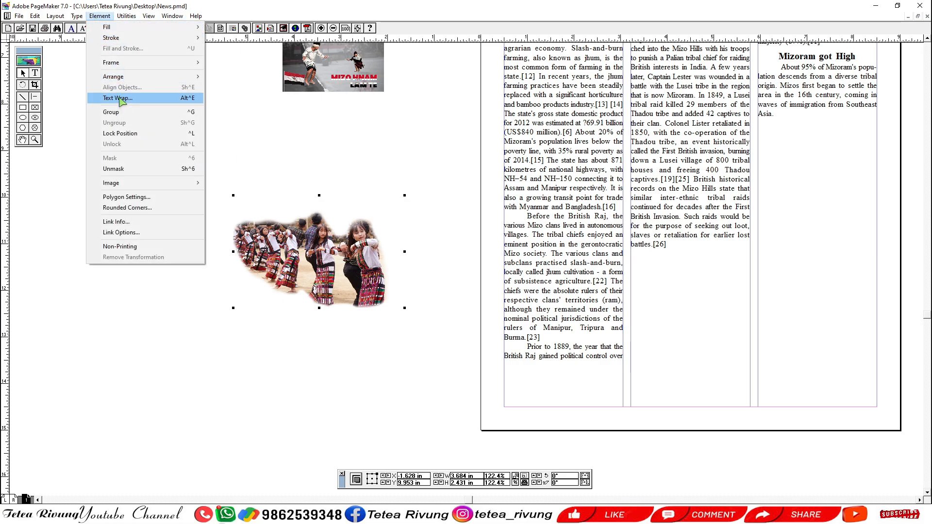
{"action": "left_click", "coordinate": [119, 97]}
{"action": "left_click", "coordinate": [446, 191]}
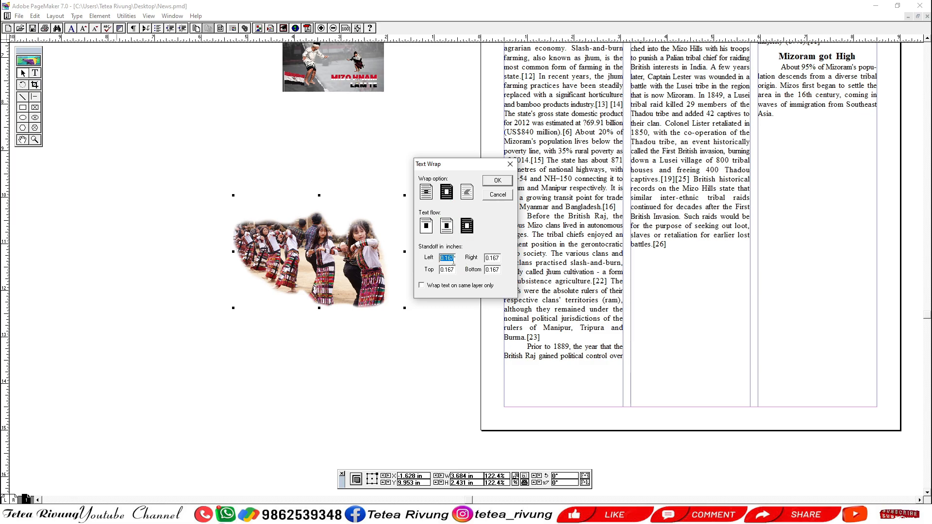
Set the dancers picture's left, right, top and bottom wrap standoff to .5 in.
{"action": "key", "text": "BackSpace"}
{"action": "type", "text": ".5"}
{"action": "key", "text": "Tab"}
{"action": "type", "text": ".5"}
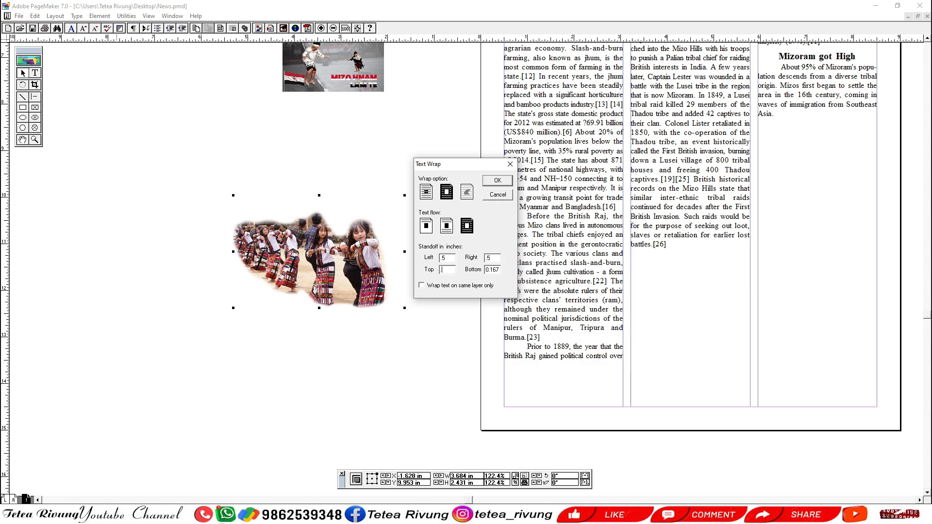
{"action": "key", "text": "Tab"}
{"action": "type", "text": ".5"}
Correct the dancers picture's wrap standoff to .05 in on all sides and apply the text wrap.
{"action": "key", "text": "shift+Tab"}
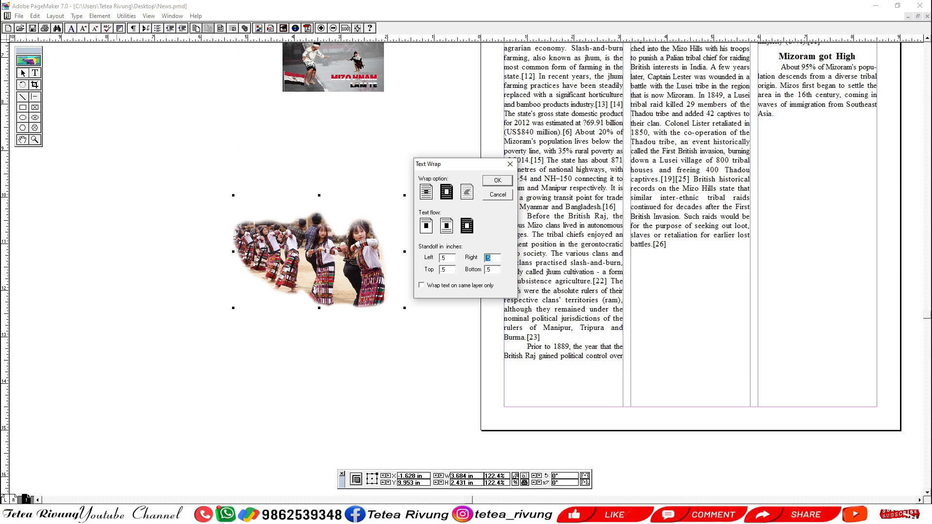
{"action": "key", "text": "shift+Tab"}
{"action": "key", "text": "Tab"}
{"action": "type", "text": ".05"}
{"action": "left_click", "coordinate": [497, 180]}
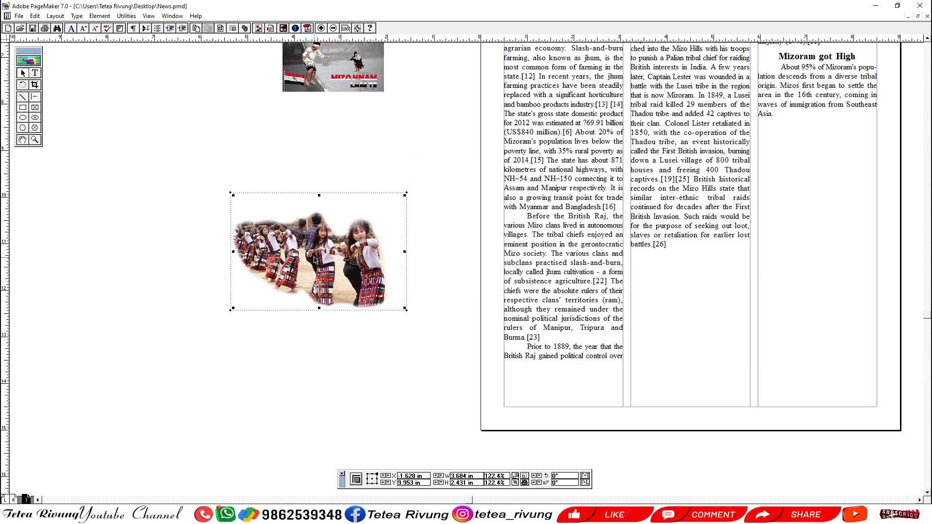
Place the dancers picture across the first and second columns at about X 5.16 in, Y 8.16 in, and lengthen the first column's text block to the bottom margin.
{"action": "left_click_drag", "start_coordinate": [316, 270], "coordinate": [607, 181]}
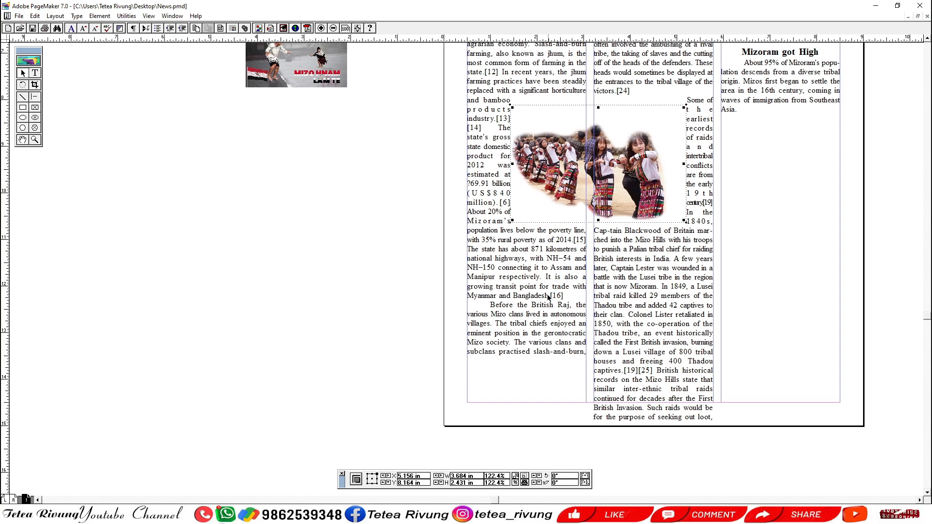
{"action": "left_click", "coordinate": [546, 296]}
{"action": "left_click_drag", "start_coordinate": [526, 363], "coordinate": [526, 400]}
{"action": "left_click_drag", "start_coordinate": [556, 283], "coordinate": [521, 339]}
{"action": "left_click_drag", "start_coordinate": [379, 121], "coordinate": [689, 315]}
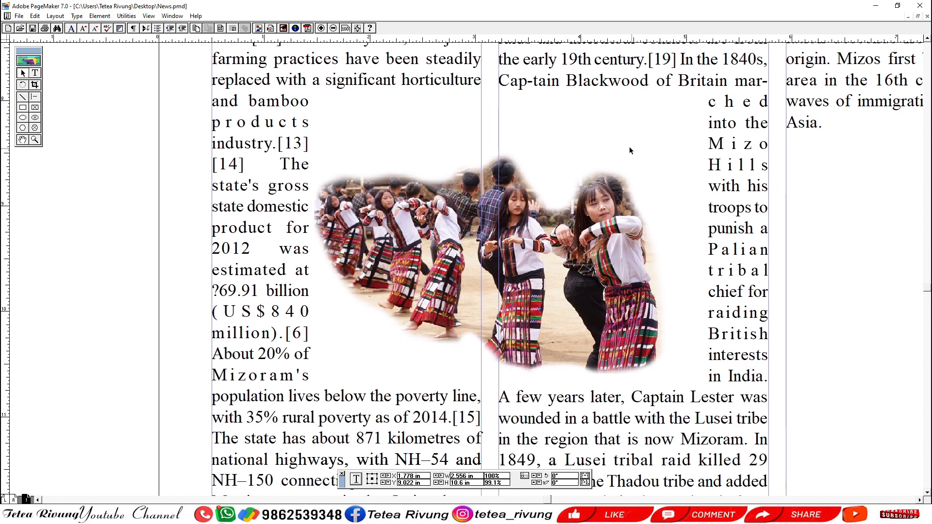
Reshape the upper-left part of the dancers picture's wrap boundary with added points so it follows the top outline of the cut-out.
{"action": "left_click", "coordinate": [594, 157]}
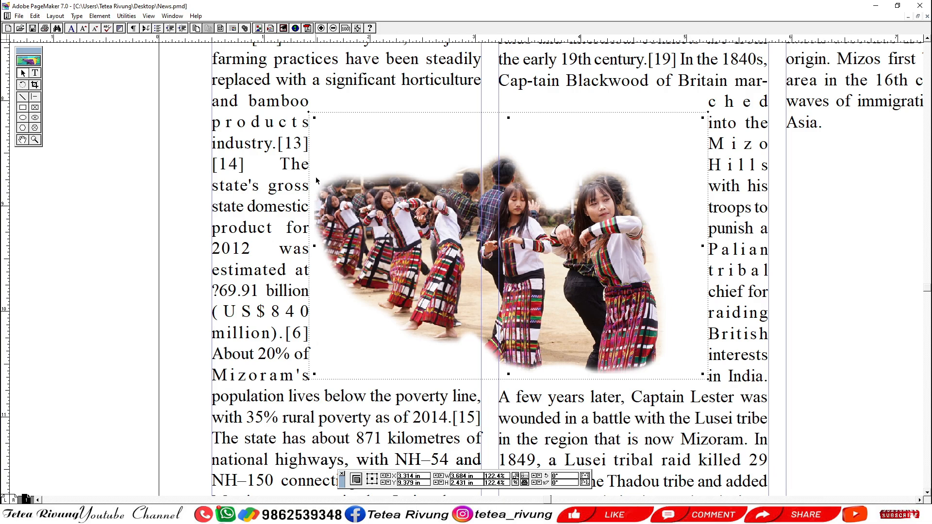
{"action": "left_click_drag", "start_coordinate": [277, 92], "coordinate": [425, 369]}
{"action": "left_click_drag", "start_coordinate": [498, 288], "coordinate": [403, 285]}
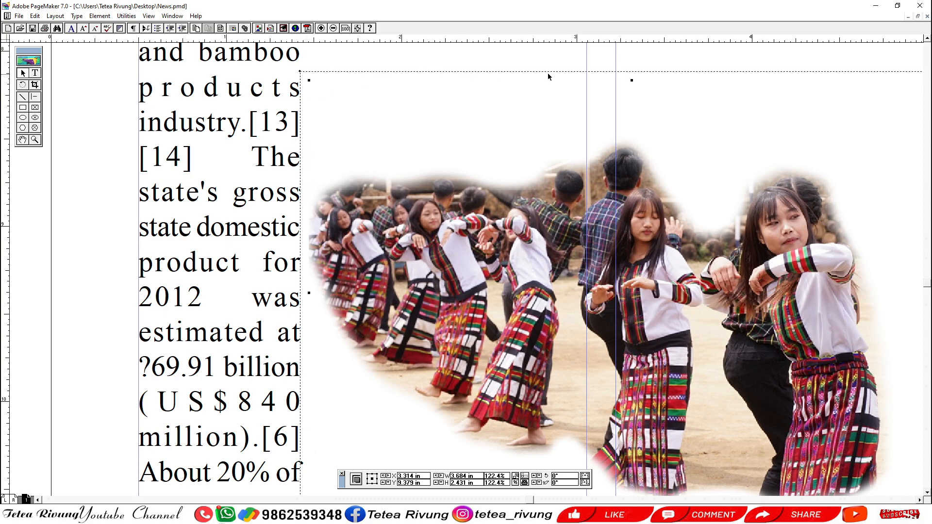
{"action": "left_click_drag", "start_coordinate": [300, 72], "coordinate": [406, 161]}
{"action": "left_click", "coordinate": [348, 164]}
{"action": "left_click", "coordinate": [405, 140]}
{"action": "left_click_drag", "start_coordinate": [571, 72], "coordinate": [477, 162]}
{"action": "left_click", "coordinate": [484, 157]}
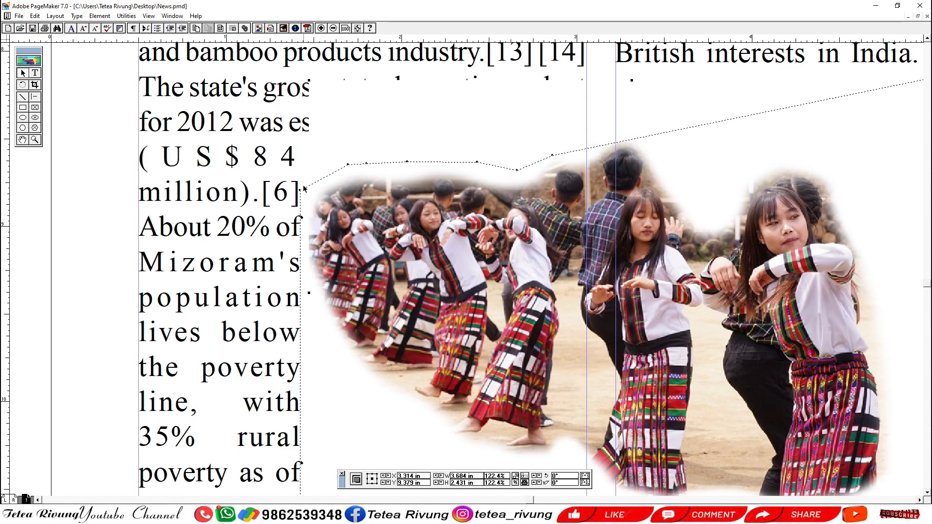
Reshape the left side of the dancers picture's wrap boundary with added points so it follows the cut-out's left outline.
{"action": "left_click_drag", "start_coordinate": [301, 193], "coordinate": [326, 175]}
{"action": "left_click", "coordinate": [327, 178]}
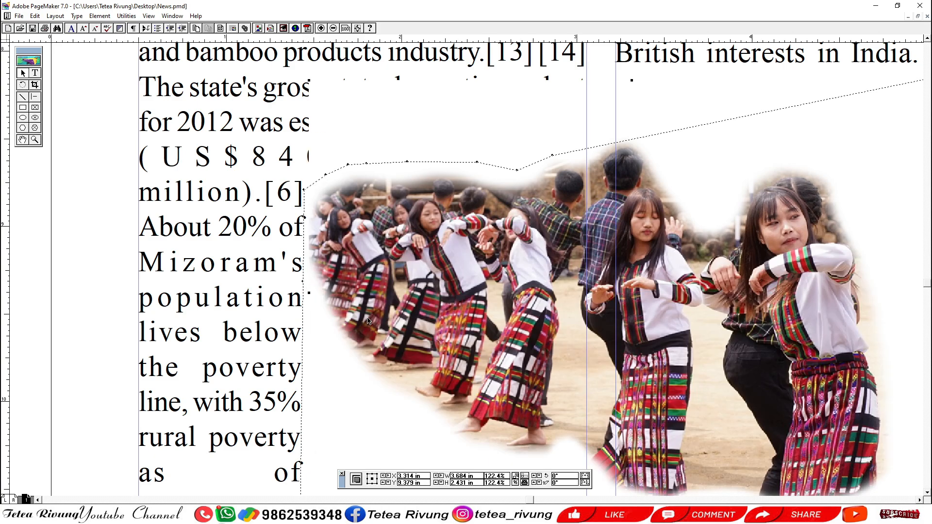
{"action": "scroll", "coordinate": [412, 376], "scroll_direction": "down", "scroll_amount": 3}
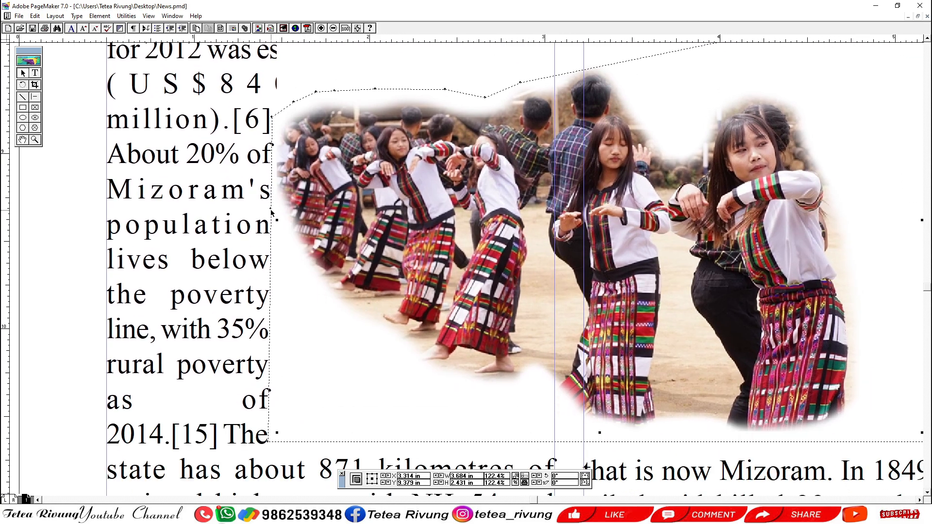
{"action": "left_click_drag", "start_coordinate": [272, 212], "coordinate": [272, 179]}
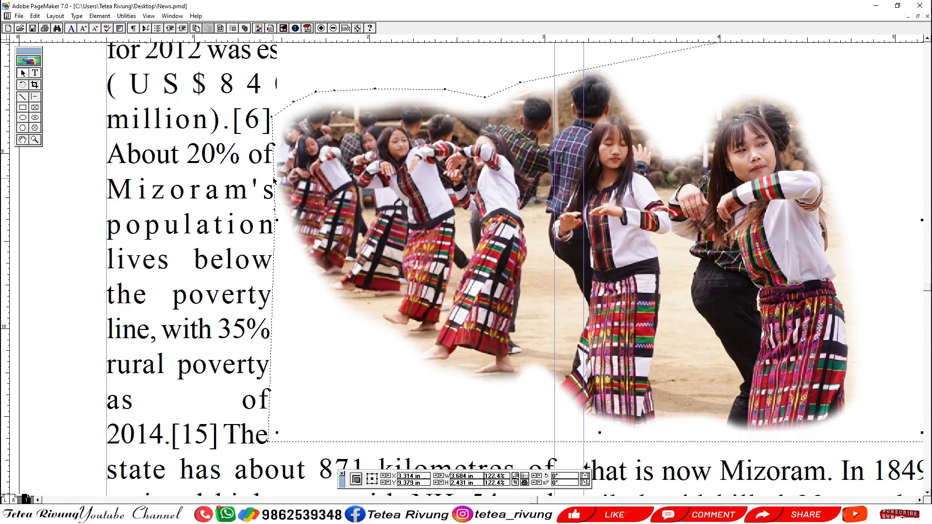
{"action": "left_click_drag", "start_coordinate": [276, 211], "coordinate": [278, 218]}
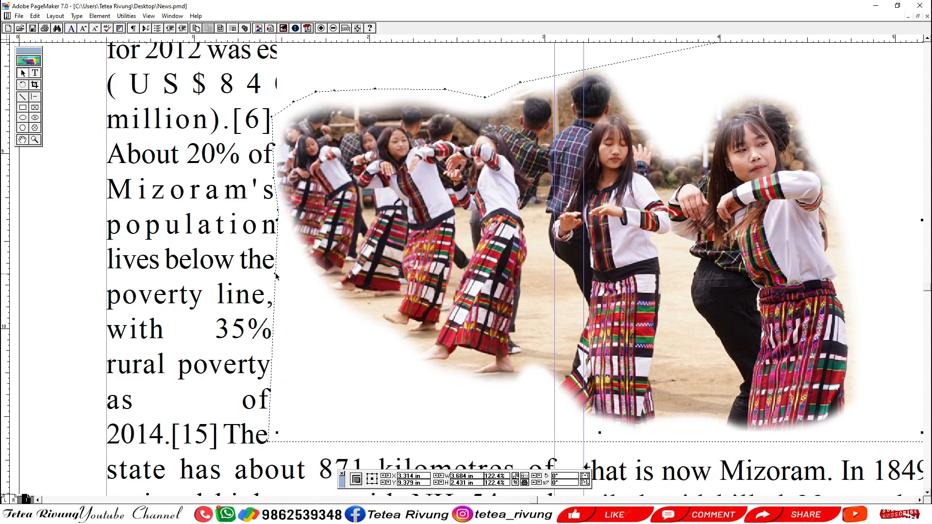
{"action": "left_click_drag", "start_coordinate": [275, 273], "coordinate": [301, 267]}
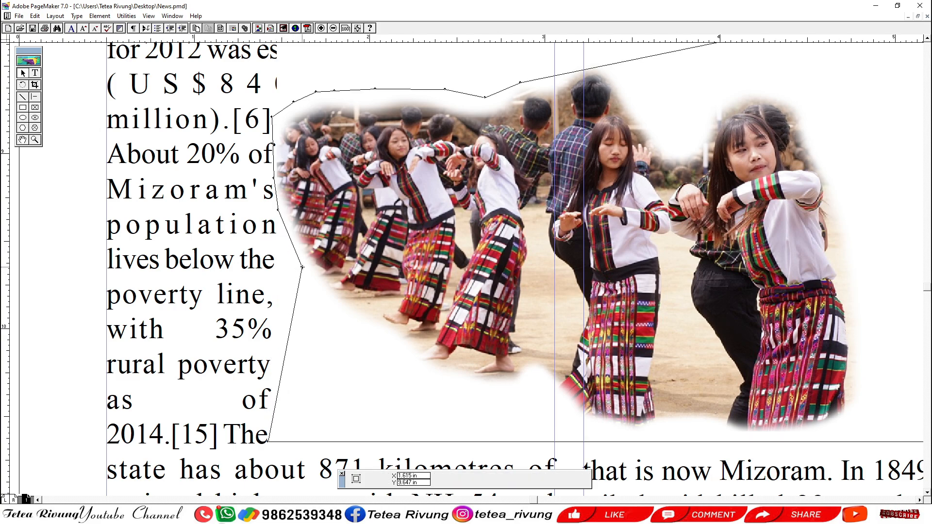
Pull the wrap boundary's lower-left corner in and add points so it follows the dancers' feet down to the second column's left edge.
{"action": "mouse_move", "coordinate": [270, 443]}
{"action": "left_mouse_down"}
{"action": "mouse_move", "coordinate": [349, 397]}
{"action": "mouse_move", "coordinate": [371, 348]}
{"action": "left_mouse_up"}
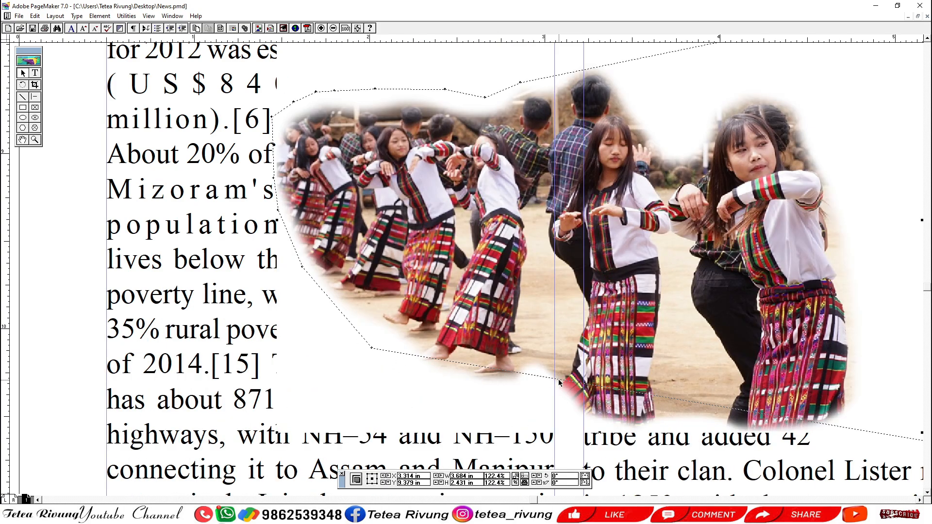
{"action": "left_click_drag", "start_coordinate": [558, 382], "coordinate": [513, 391]}
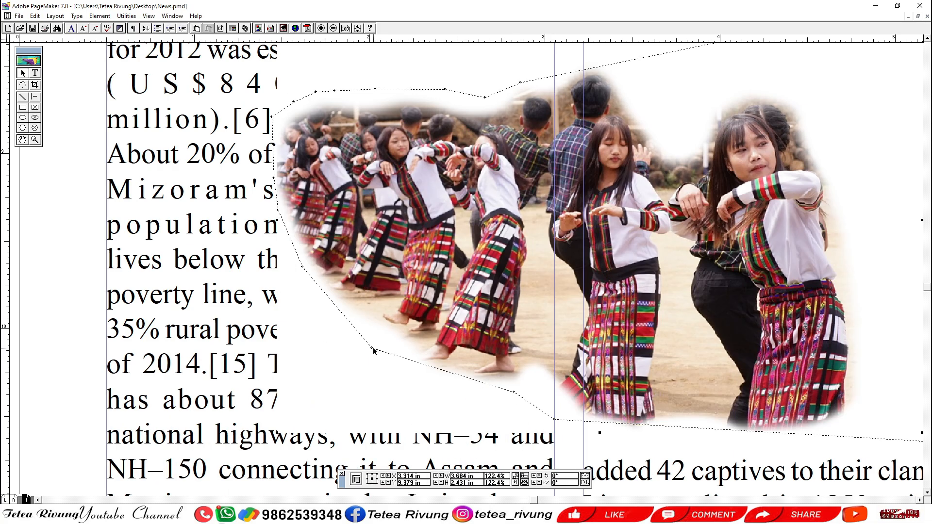
{"action": "left_click_drag", "start_coordinate": [373, 350], "coordinate": [376, 338]}
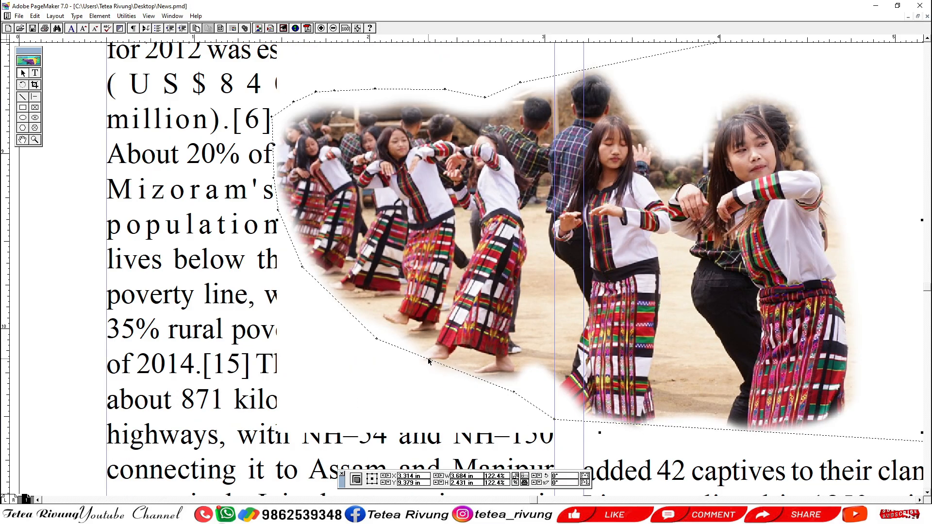
{"action": "left_click_drag", "start_coordinate": [430, 362], "coordinate": [426, 372]}
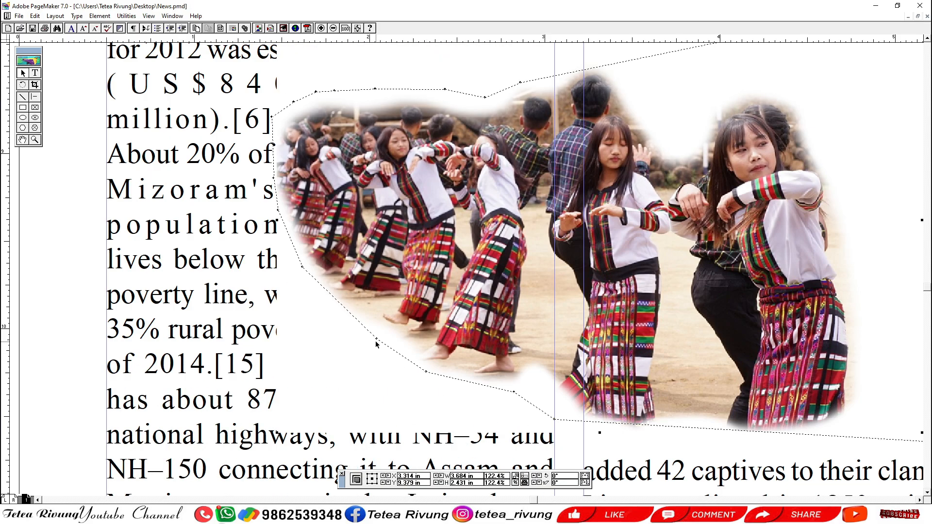
{"action": "left_click_drag", "start_coordinate": [376, 339], "coordinate": [378, 334]}
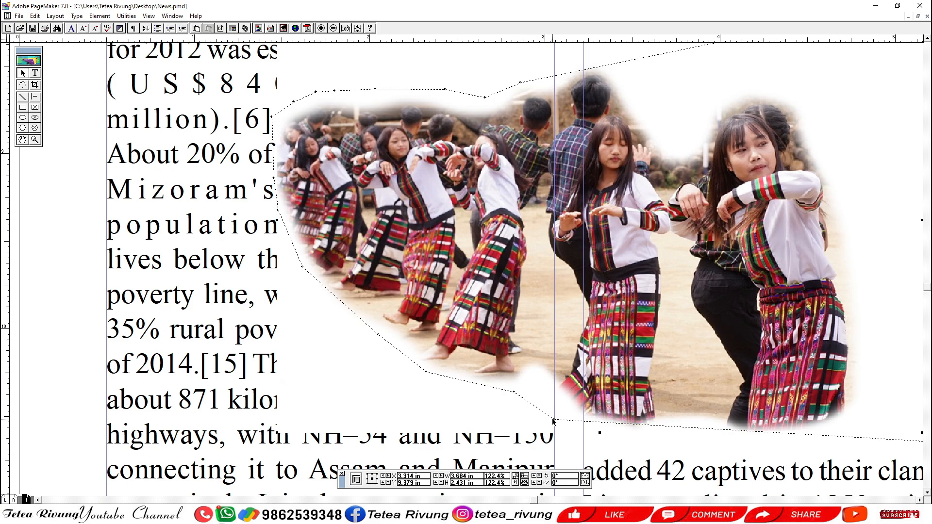
{"action": "left_click_drag", "start_coordinate": [553, 418], "coordinate": [539, 377]}
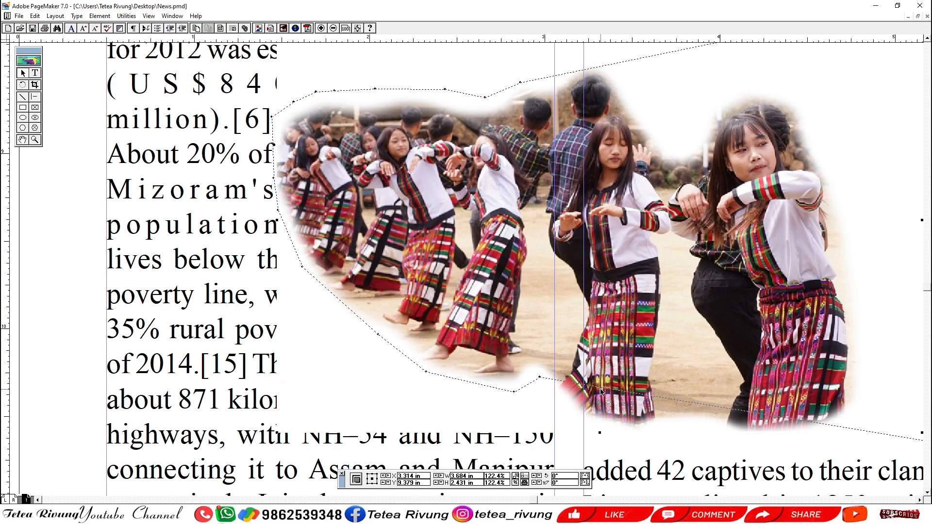
{"action": "left_click_drag", "start_coordinate": [600, 391], "coordinate": [583, 425]}
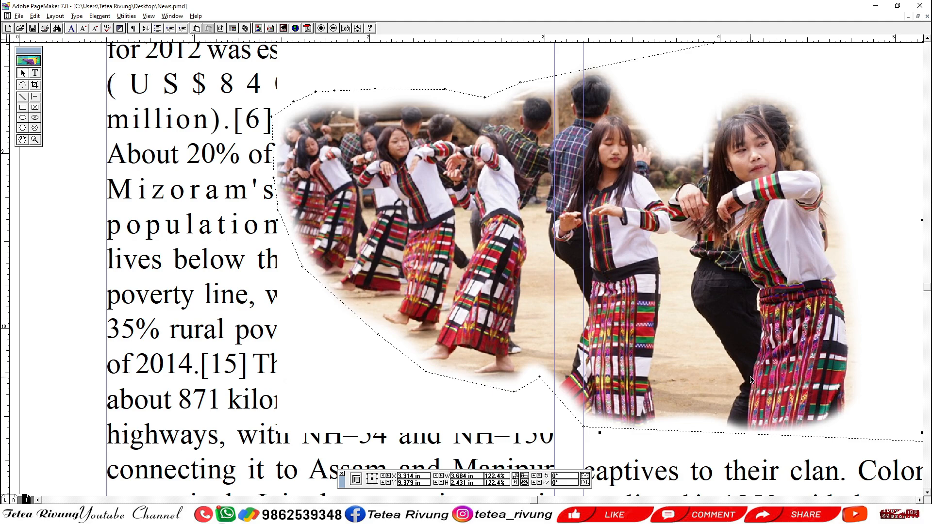
Shape the wrap boundary's bottom edge below the right-hand dancers with added points, and pull its lower-right corner in to the skirt hem.
{"action": "left_click_drag", "start_coordinate": [743, 353], "coordinate": [541, 304]}
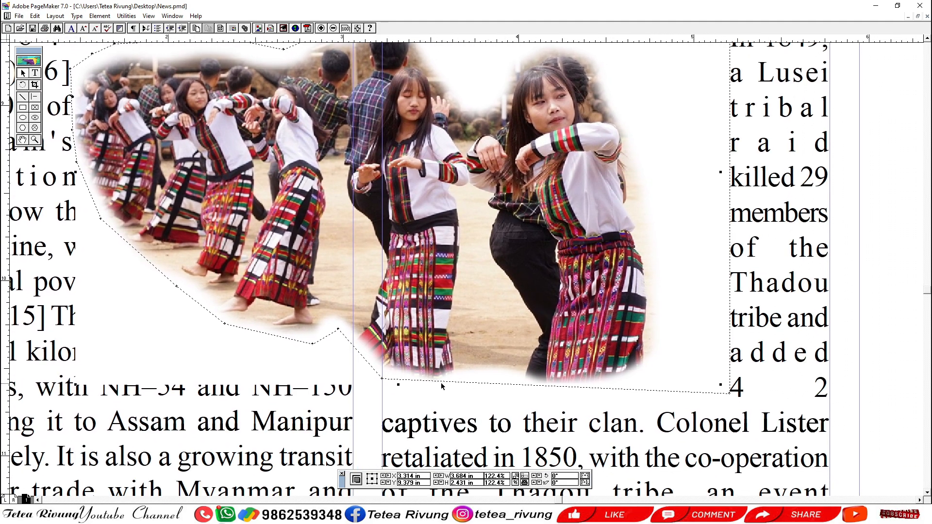
{"action": "left_click_drag", "start_coordinate": [338, 331], "coordinate": [338, 329]}
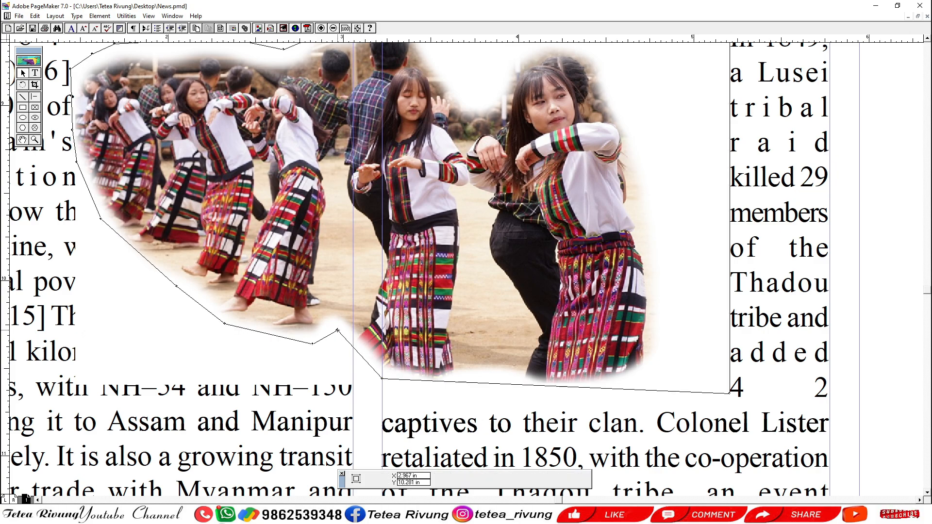
{"action": "left_click", "coordinate": [459, 382]}
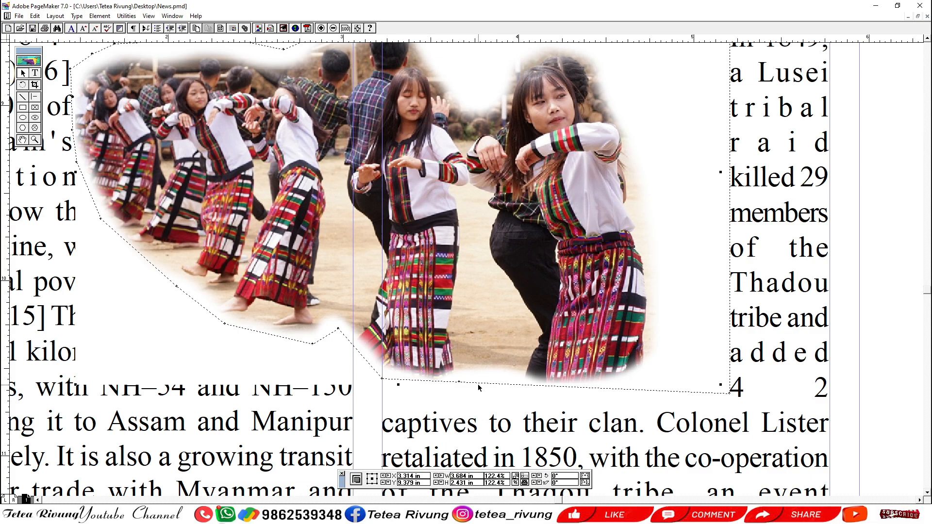
{"action": "left_click_drag", "start_coordinate": [486, 384], "coordinate": [486, 375]}
{"action": "left_click_drag", "start_coordinate": [491, 383], "coordinate": [512, 380]}
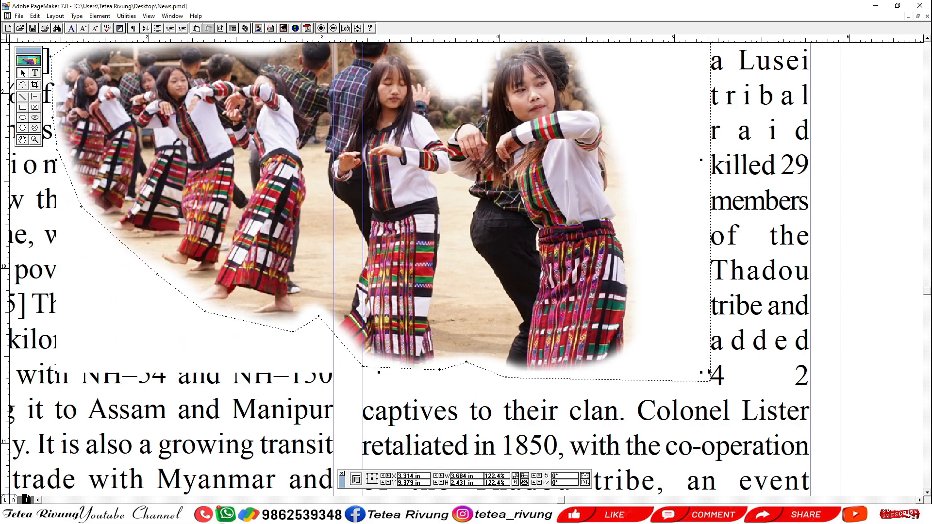
{"action": "left_click_drag", "start_coordinate": [709, 382], "coordinate": [625, 367]}
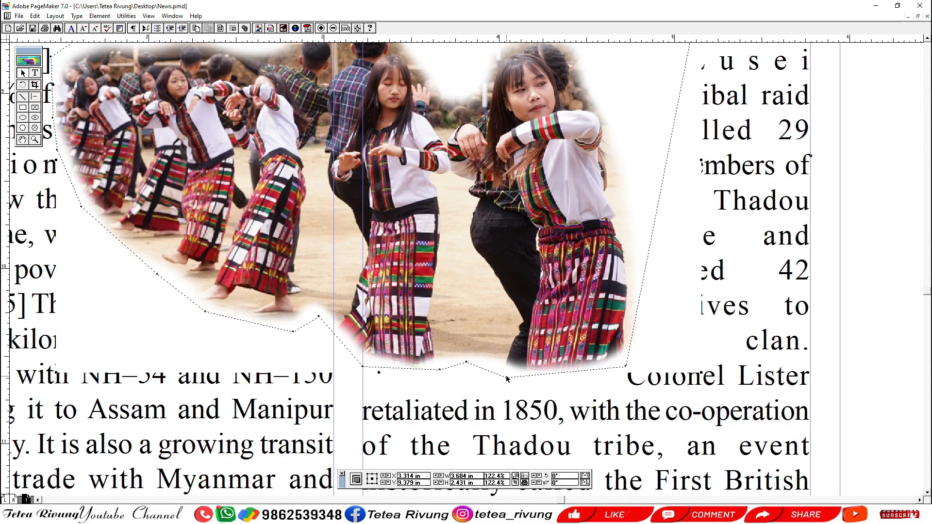
{"action": "left_click", "coordinate": [559, 371]}
{"action": "left_click_drag", "start_coordinate": [559, 371], "coordinate": [558, 378]}
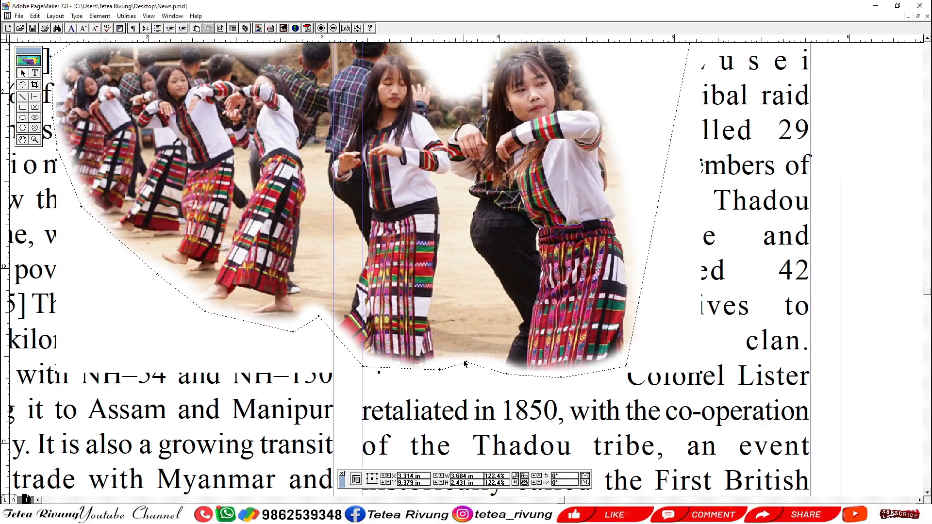
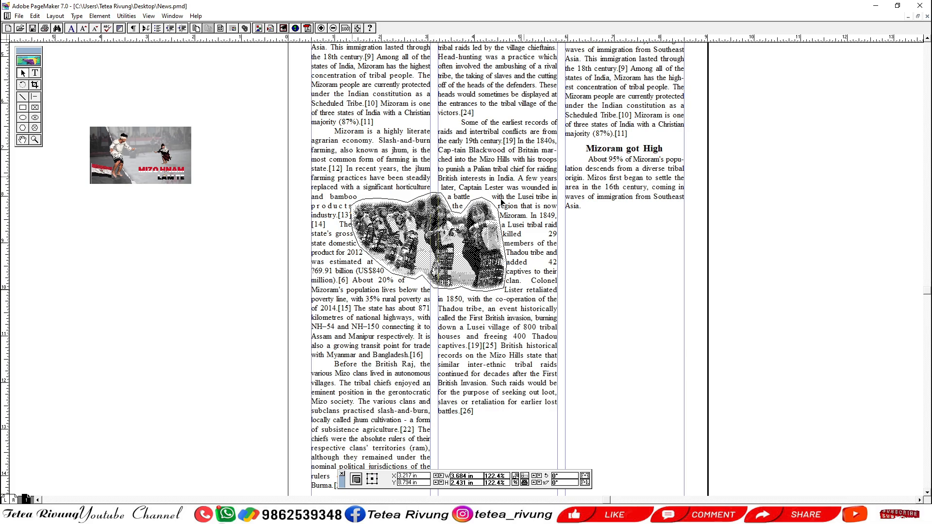
Nudge the dancers picture slightly up and send it to the back, behind the column text.
{"action": "left_click_drag", "start_coordinate": [500, 199], "coordinate": [500, 195]}
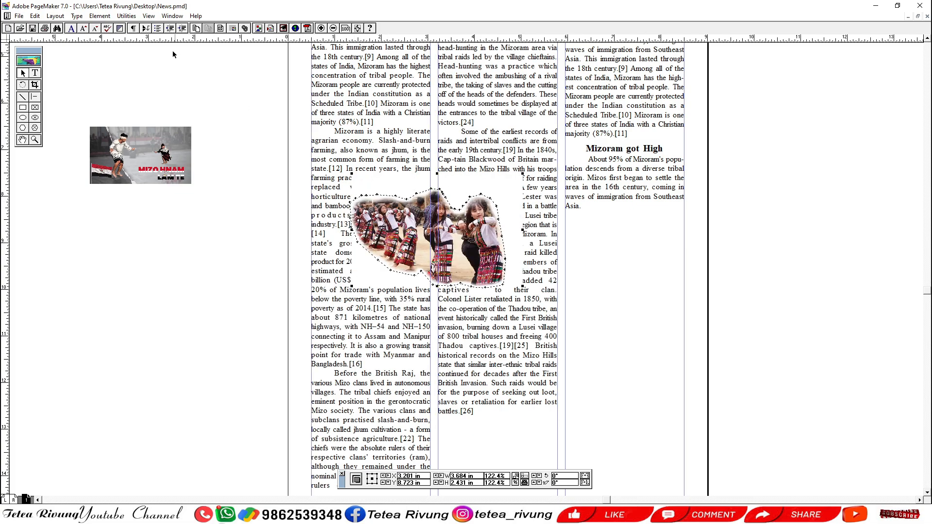
{"action": "left_click", "coordinate": [79, 16]}
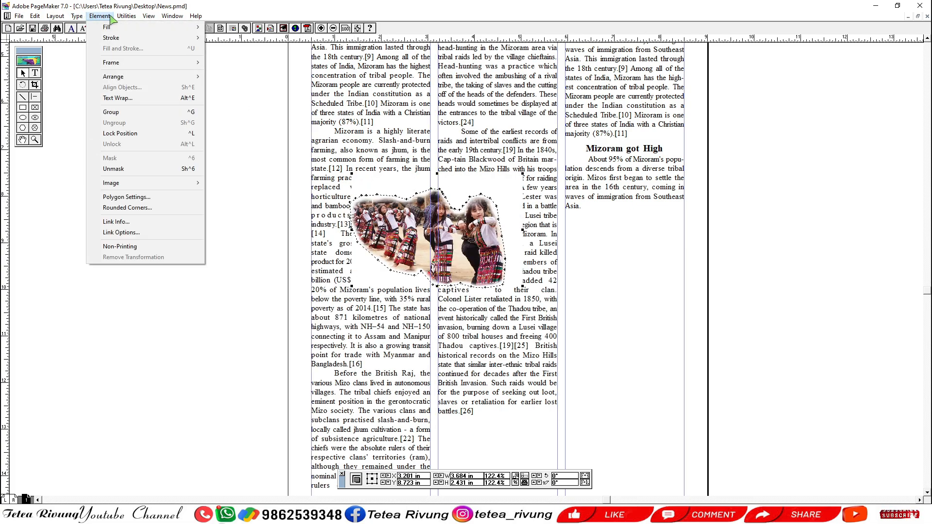
{"action": "mouse_move", "coordinate": [128, 76]}
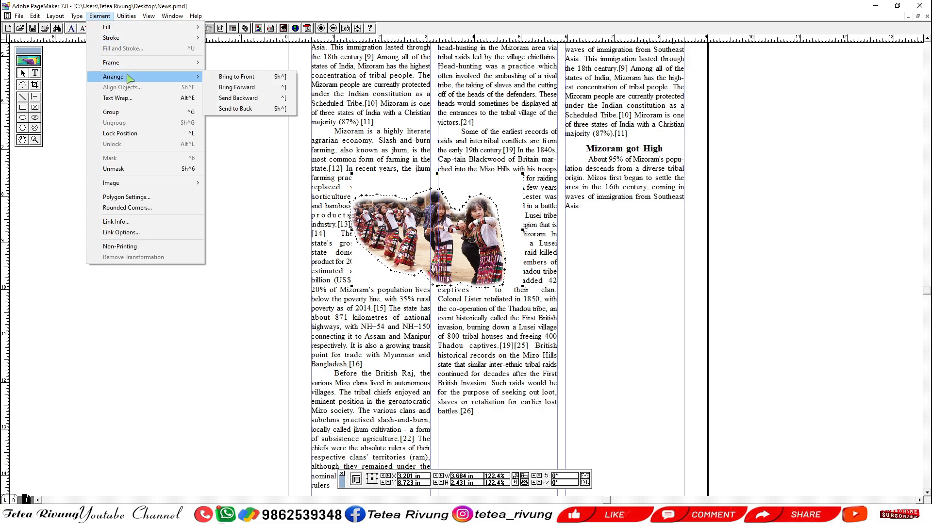
{"action": "left_click", "coordinate": [253, 108]}
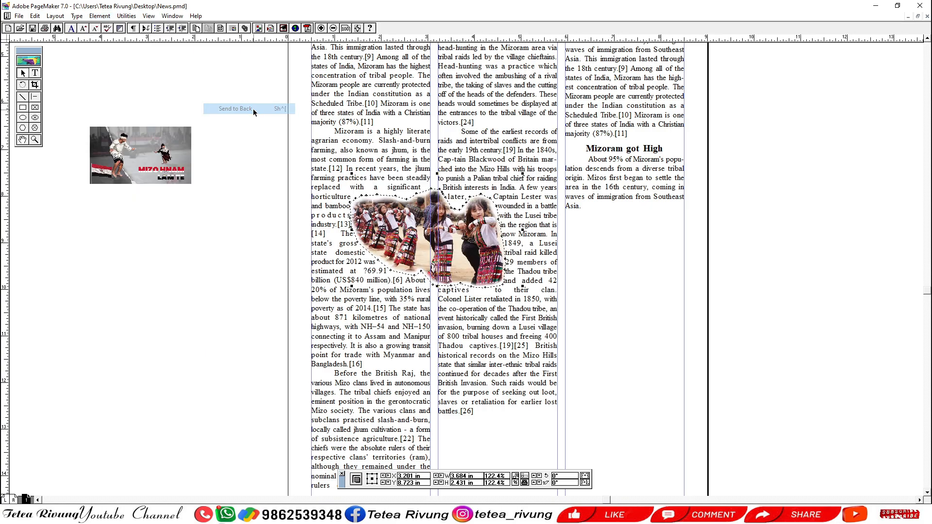
Pull the upper-left part of the dancers picture's wrap boundary in closer to the cut-out's edge.
{"action": "left_click", "coordinate": [813, 218]}
{"action": "key", "text": "ctrl+space"}
{"action": "left_click_drag", "start_coordinate": [294, 165], "coordinate": [600, 309]}
{"action": "left_click", "coordinate": [382, 217]}
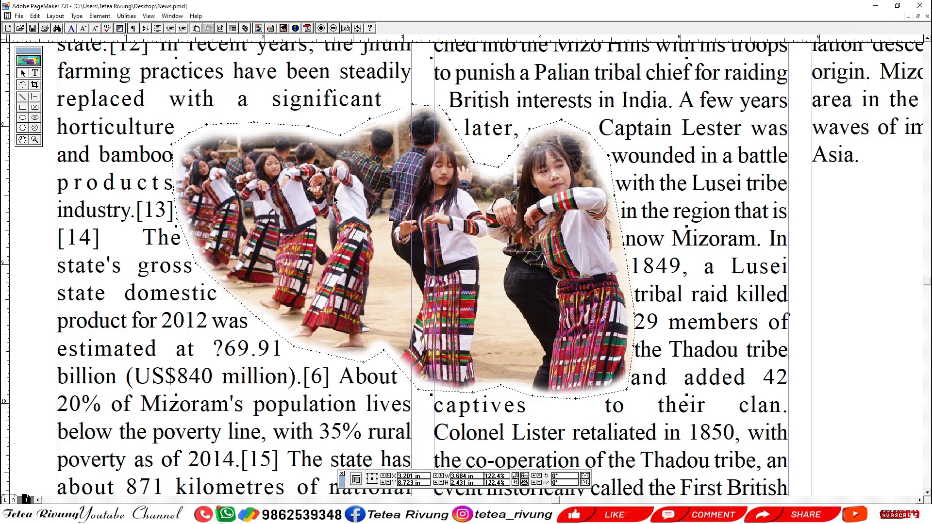
{"action": "left_click_drag", "start_coordinate": [254, 123], "coordinate": [176, 145]}
{"action": "left_click_drag", "start_coordinate": [221, 124], "coordinate": [221, 127]}
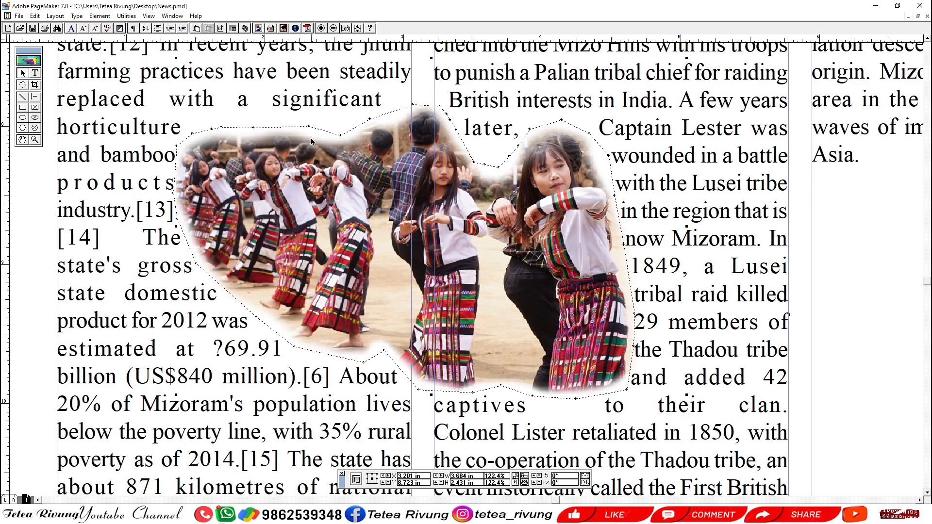
Move the dancers picture slightly up and lower the wrap boundary's point above the right-hand dancer's head.
{"action": "left_click_drag", "start_coordinate": [366, 187], "coordinate": [366, 182]}
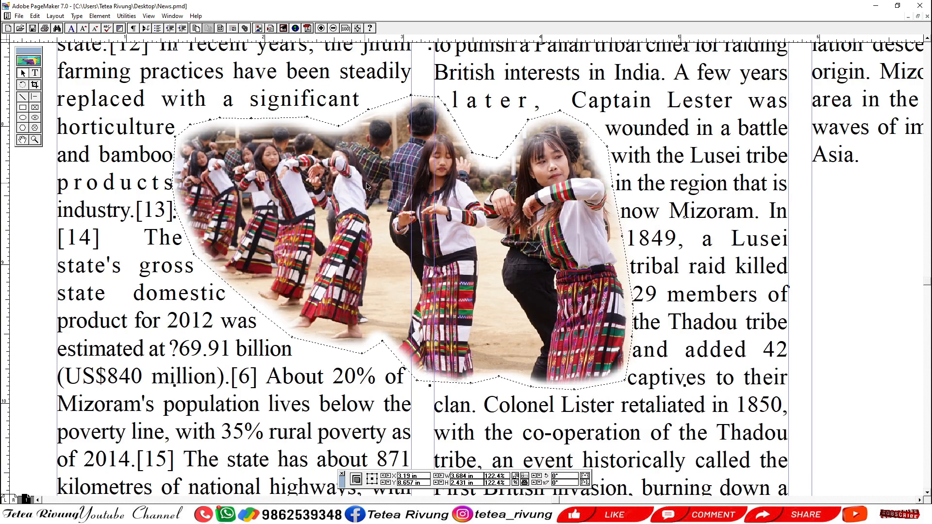
{"action": "left_click", "coordinate": [560, 111]}
{"action": "left_click_drag", "start_coordinate": [560, 111], "coordinate": [561, 116]}
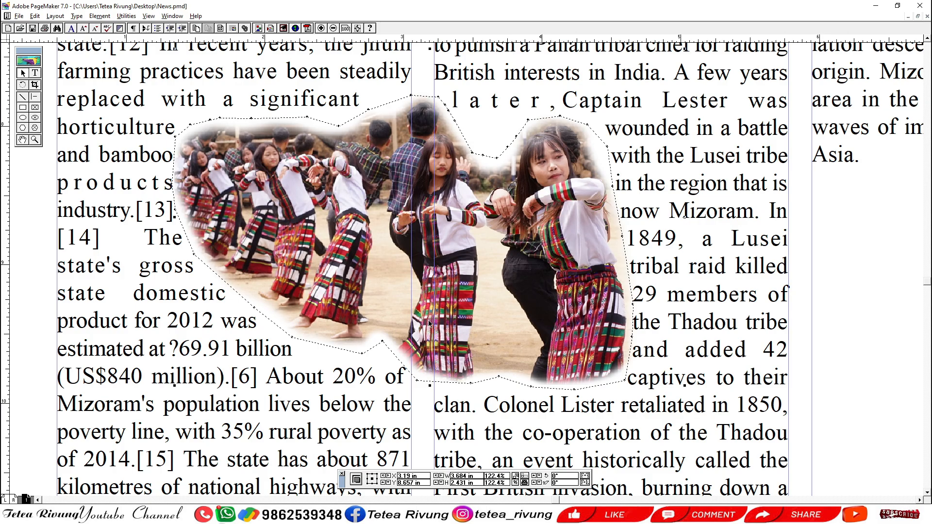
{"action": "scroll", "coordinate": [358, 316], "scroll_direction": "down", "scroll_amount": 1}
{"action": "left_click_drag", "start_coordinate": [295, 302], "coordinate": [338, 304]}
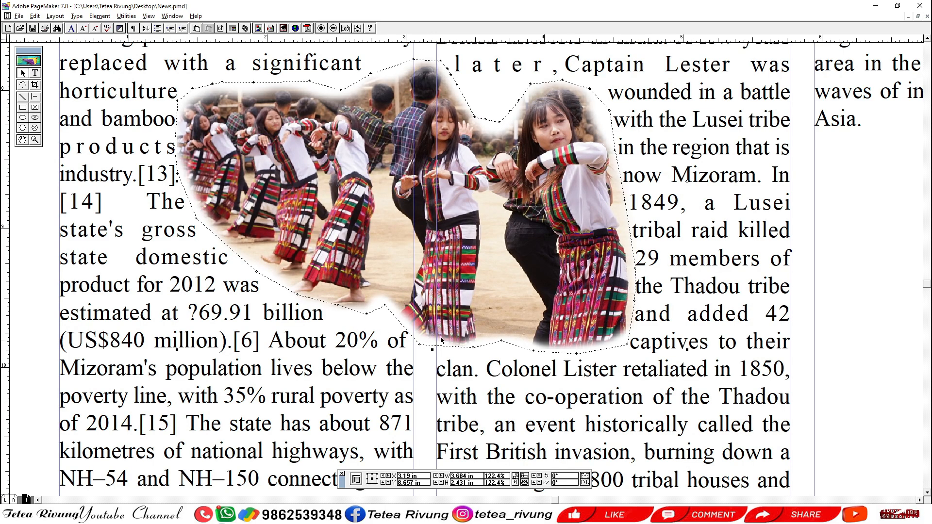
{"action": "left_click_drag", "start_coordinate": [458, 335], "coordinate": [418, 323]}
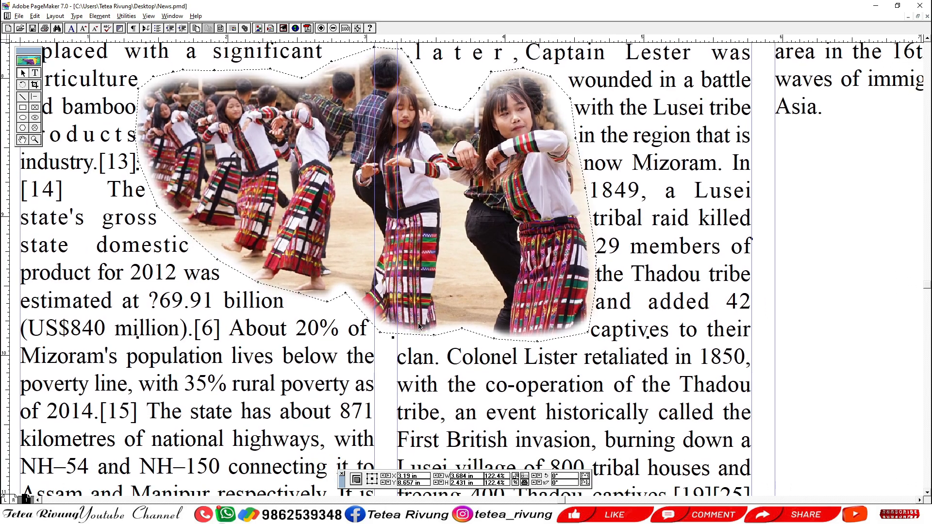
{"action": "left_click", "coordinate": [496, 302], "text": "ctrl+alt"}
{"action": "left_click", "coordinate": [190, 285]}
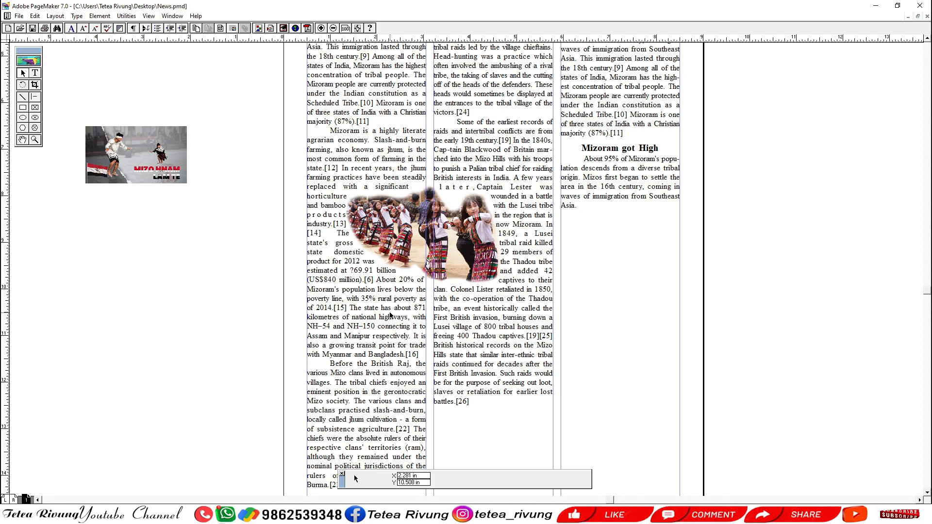
Apply a rectangular text wrap with 0.03 in standoff on all sides to the Mizo Hnam Lam Te picture.
{"action": "left_click", "coordinate": [147, 165]}
{"action": "key", "text": "ctrl+alt+e"}
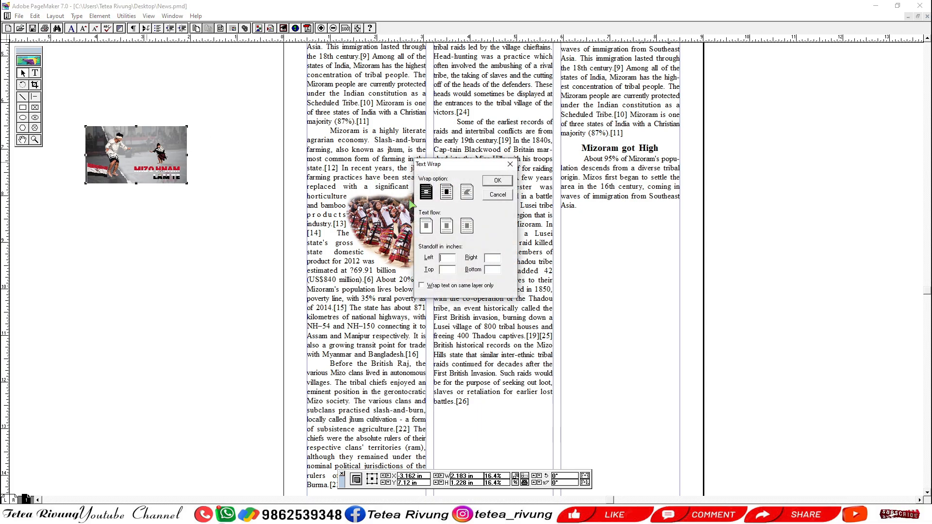
{"action": "left_click", "coordinate": [446, 192]}
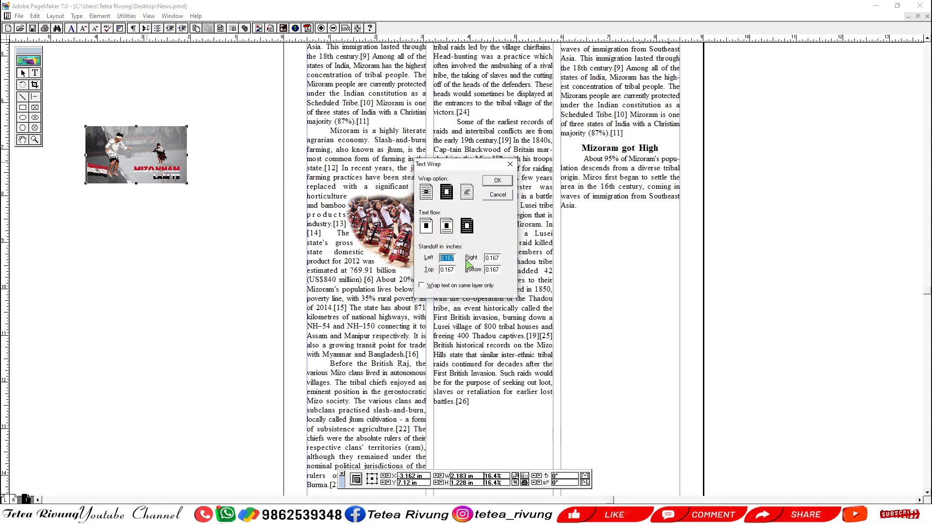
{"action": "type", "text": "1"}
{"action": "key", "text": "Tab"}
{"action": "type", "text": ".0"}
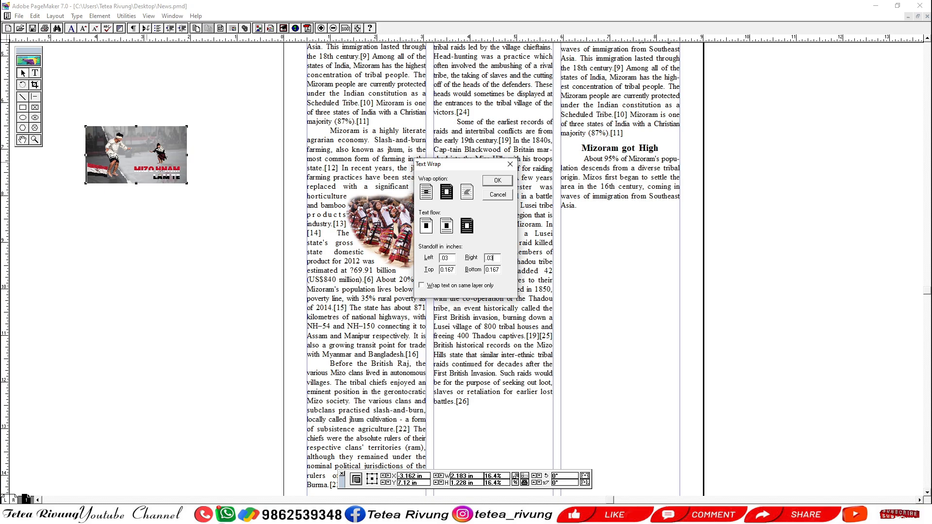
{"action": "key", "text": "Tab"}
{"action": "type", "text": ".03"}
{"action": "key", "text": "Tab"}
{"action": "type", "text": ".03"}
{"action": "left_click", "coordinate": [500, 183]}
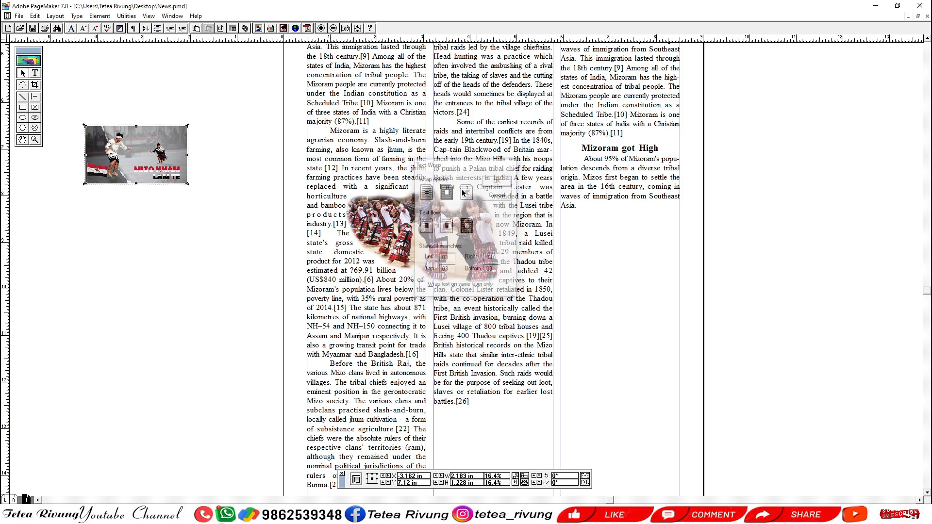
Place the Mizo Hnam Lam Te picture across the first and second columns, one text line below the intro paragraph.
{"action": "left_click_drag", "start_coordinate": [132, 155], "coordinate": [411, 149]}
{"action": "left_click", "coordinate": [150, 235]}
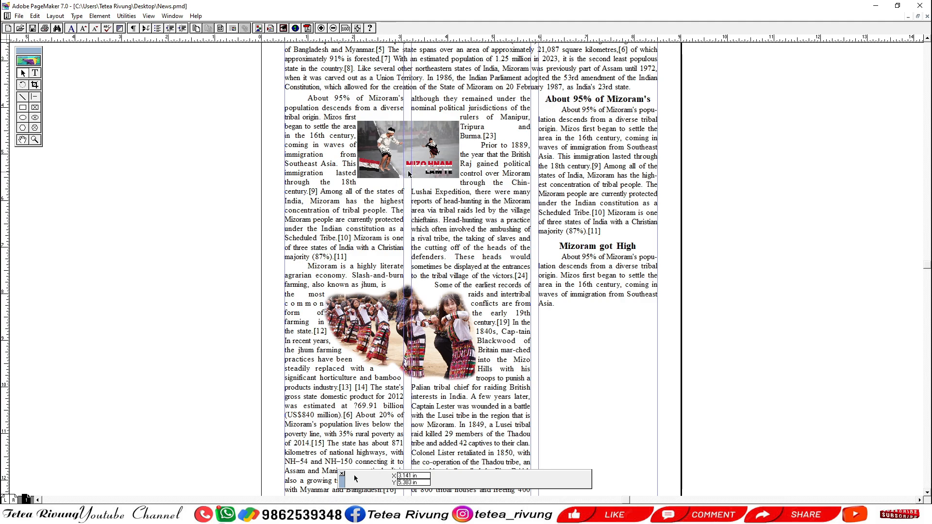
{"action": "key", "text": "ctrl+space"}
{"action": "left_click_drag", "start_coordinate": [231, 104], "coordinate": [501, 186]}
{"action": "left_click", "coordinate": [531, 259]}
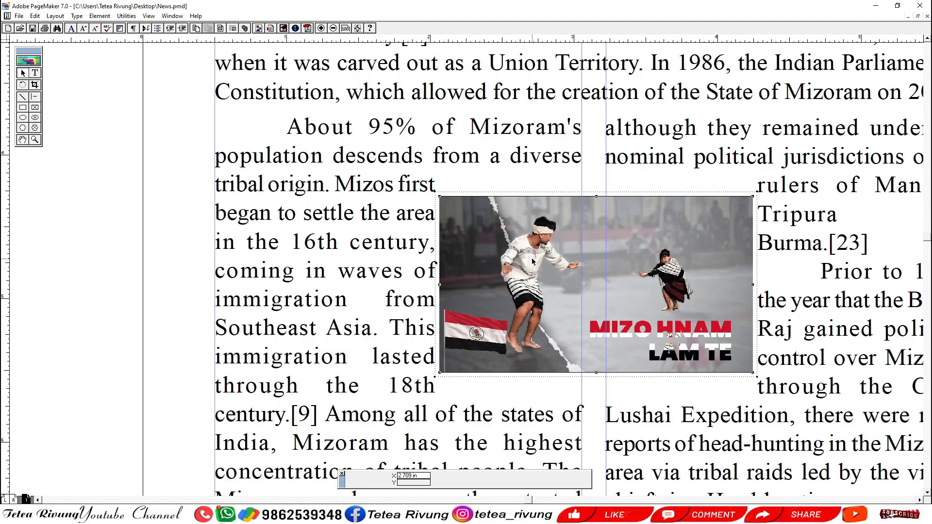
{"action": "left_click_drag", "start_coordinate": [528, 260], "coordinate": [526, 235]}
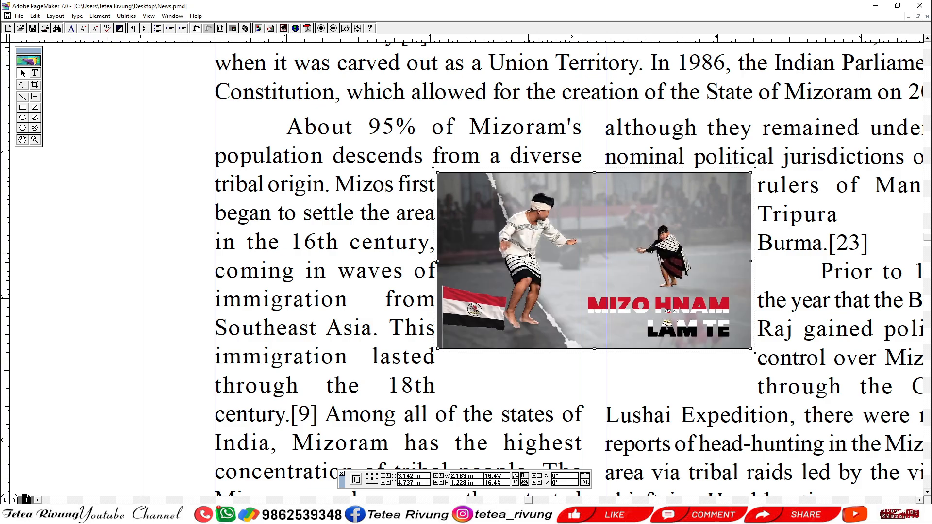
{"action": "left_click_drag", "start_coordinate": [529, 255], "coordinate": [529, 252]}
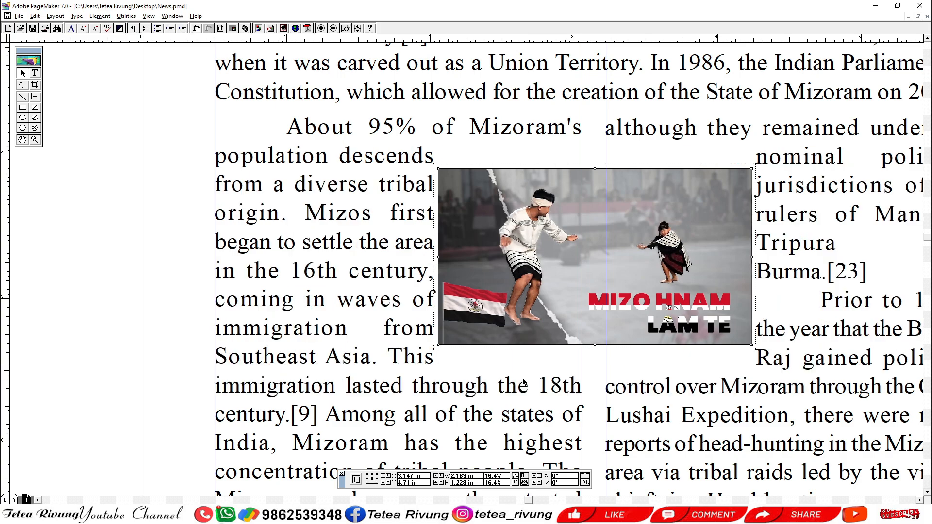
Scale the Mizo Hnam Lam Te picture down proportionally, keeping it across the gap between the first two columns.
{"action": "left_click_drag", "start_coordinate": [524, 377], "coordinate": [486, 271]}
{"action": "left_click_drag", "start_coordinate": [551, 239], "coordinate": [557, 238]}
{"action": "left_click_drag", "start_coordinate": [567, 206], "coordinate": [552, 287]}
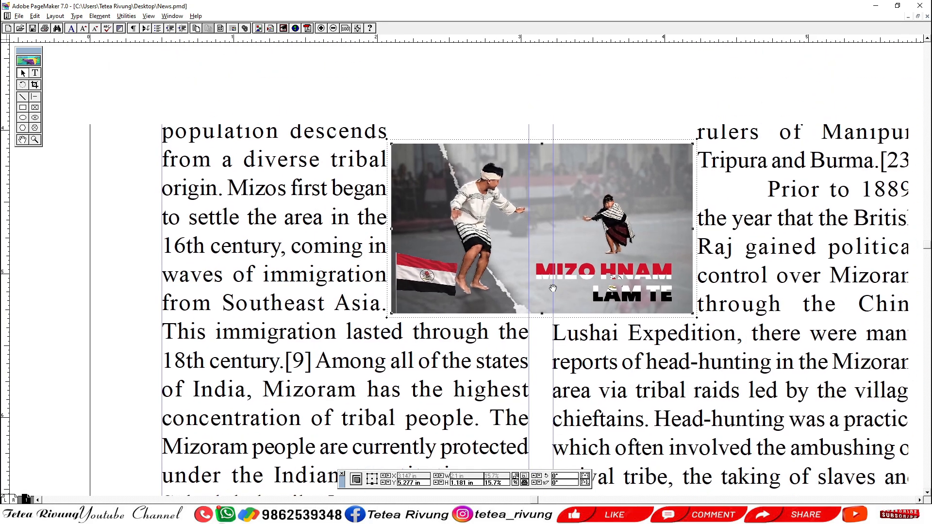
{"action": "left_click_drag", "start_coordinate": [542, 145], "coordinate": [540, 153]}
{"action": "left_click_drag", "start_coordinate": [671, 286], "coordinate": [654, 248]}
{"action": "left_click", "coordinate": [593, 233], "text": "ctrl+alt"}
{"action": "left_click_drag", "start_coordinate": [602, 352], "coordinate": [587, 250]}
{"action": "left_click", "coordinate": [565, 360]}
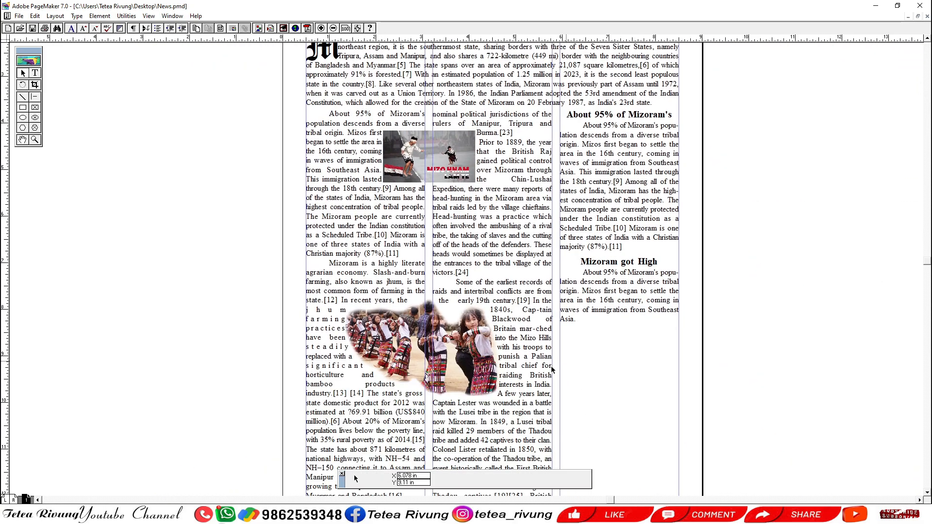
Examine the text wrap around the dancers picture and review the page layout up to the masthead.
{"action": "left_click_drag", "start_coordinate": [528, 402], "coordinate": [512, 280]}
{"action": "left_click_drag", "start_coordinate": [167, 187], "coordinate": [478, 330]}
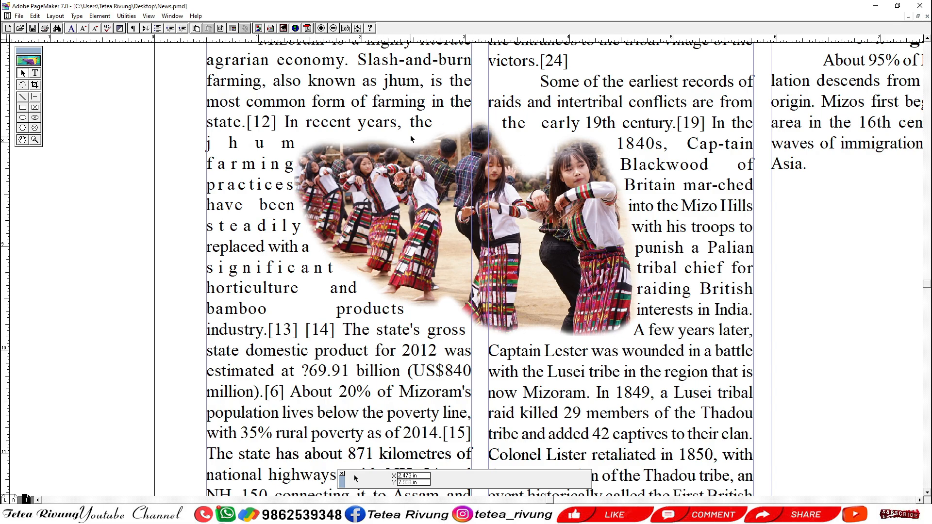
{"action": "left_click", "coordinate": [456, 146]}
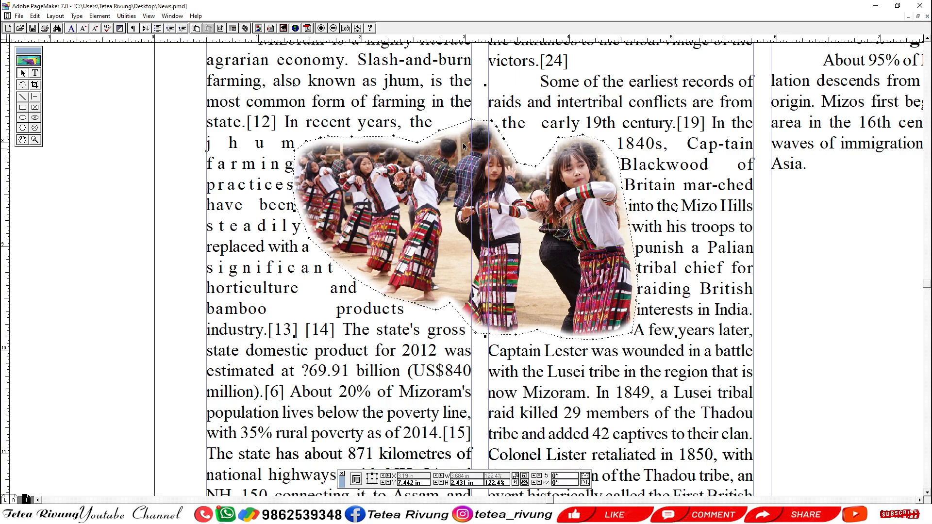
{"action": "left_click", "coordinate": [110, 186]}
{"action": "left_click", "coordinate": [463, 212], "text": "ctrl+alt"}
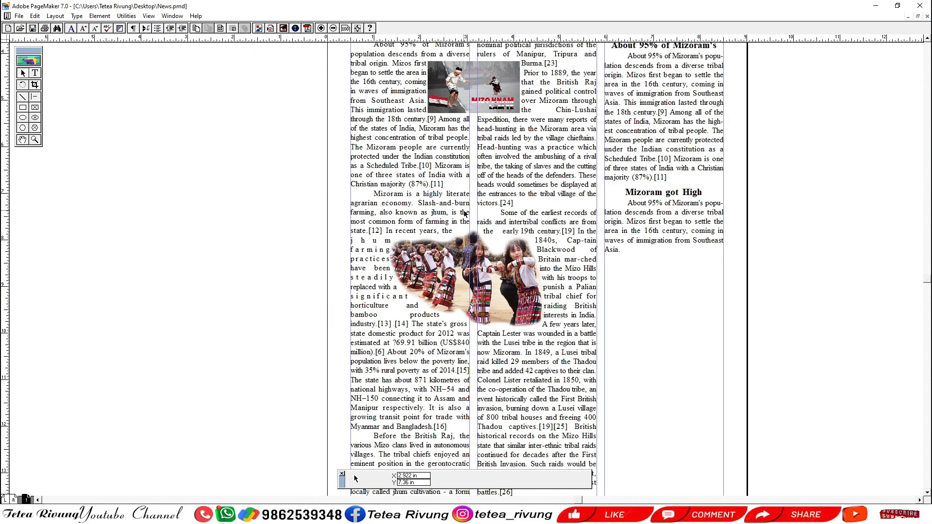
{"action": "left_click_drag", "start_coordinate": [463, 212], "coordinate": [428, 182]}
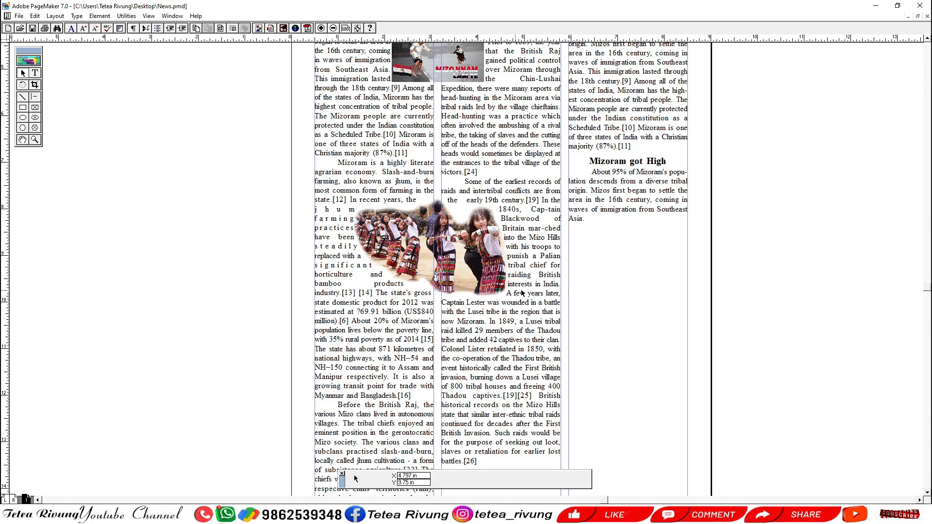
{"action": "left_click_drag", "start_coordinate": [522, 271], "coordinate": [473, 375]}
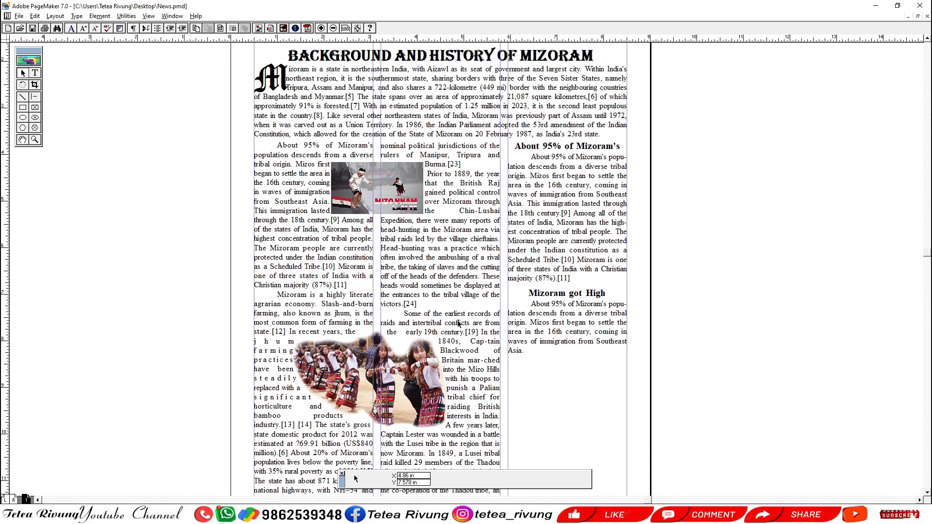
{"action": "left_click_drag", "start_coordinate": [447, 249], "coordinate": [458, 328]}
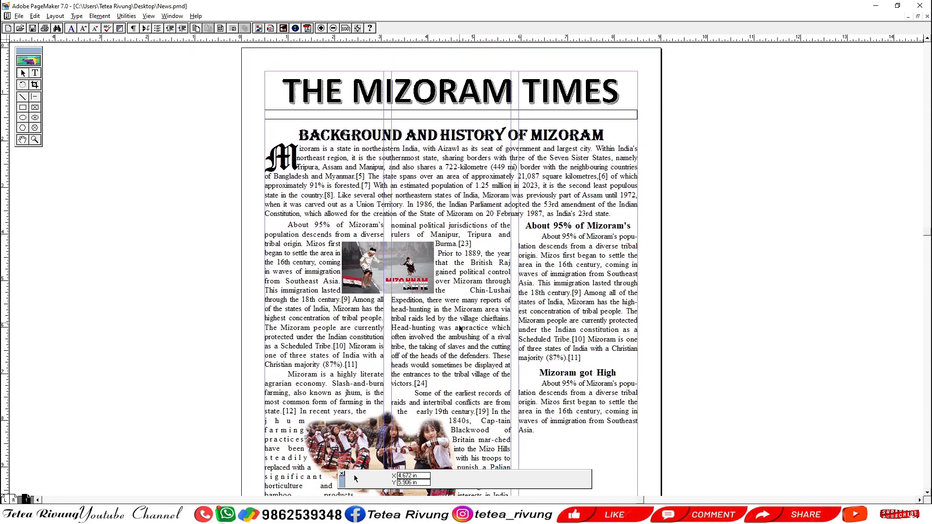
Nudge the "Background and History of Mizoram" headline slightly up, away from the intro paragraph.
{"action": "left_click", "coordinate": [473, 136]}
{"action": "key", "text": "Up"}
{"action": "key", "text": "Up"}
{"action": "key", "text": "Up"}
{"action": "key", "text": "Up"}
{"action": "key", "text": "Up"}
{"action": "key", "text": "Up"}
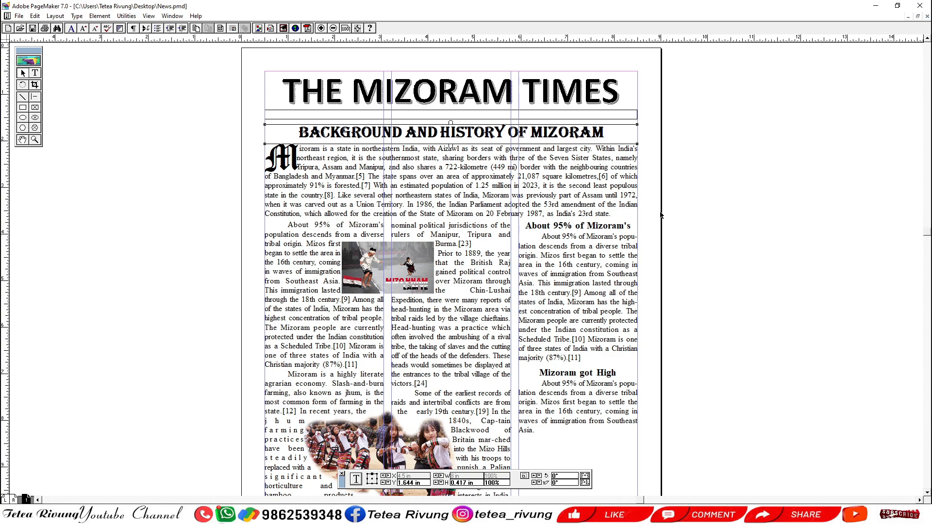
{"action": "left_click", "coordinate": [586, 291]}
{"action": "left_click_drag", "start_coordinate": [586, 290], "coordinate": [563, 218]}
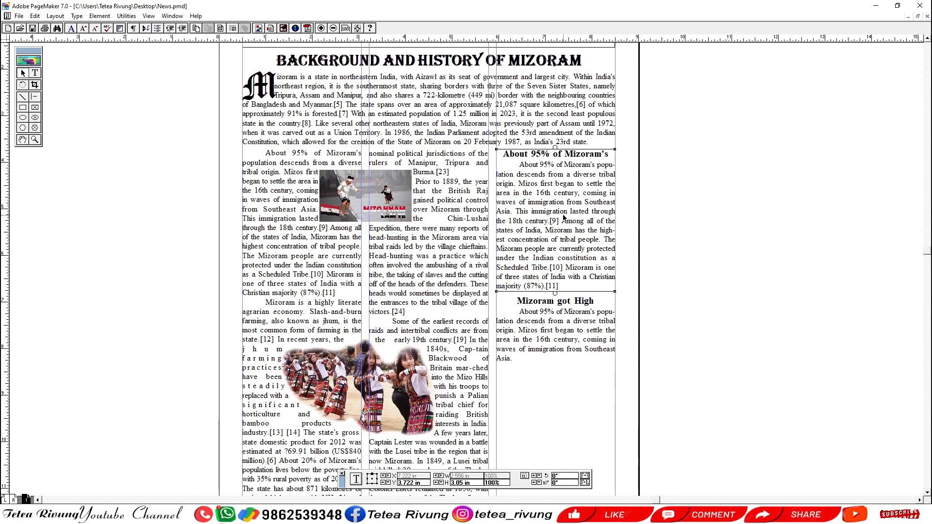
{"action": "scroll", "coordinate": [565, 287], "scroll_direction": "down", "scroll_amount": 1}
{"action": "double_click", "coordinate": [563, 335]}
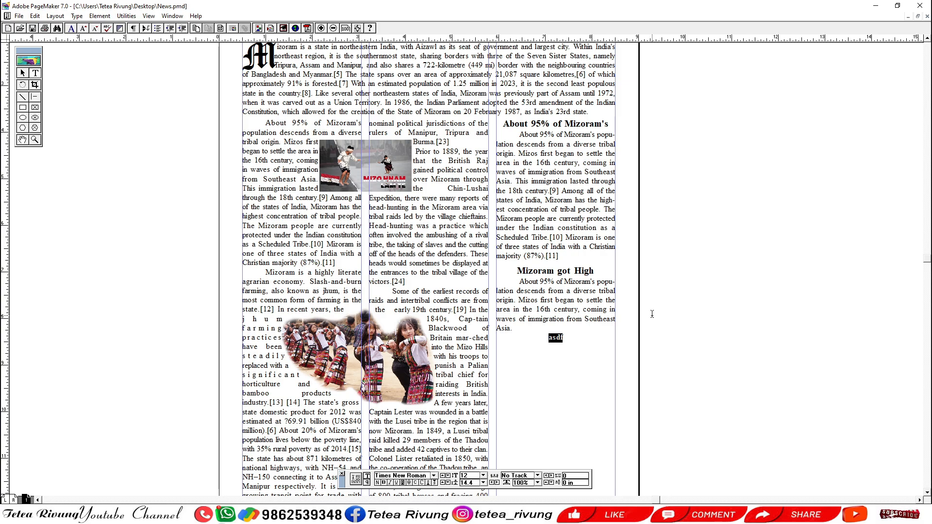
{"action": "key", "text": "Right"}
{"action": "key", "text": "BackSpace"}
{"action": "key", "text": "BackSpace"}
{"action": "key", "text": "BackSpace"}
{"action": "key", "text": "BackSpace"}
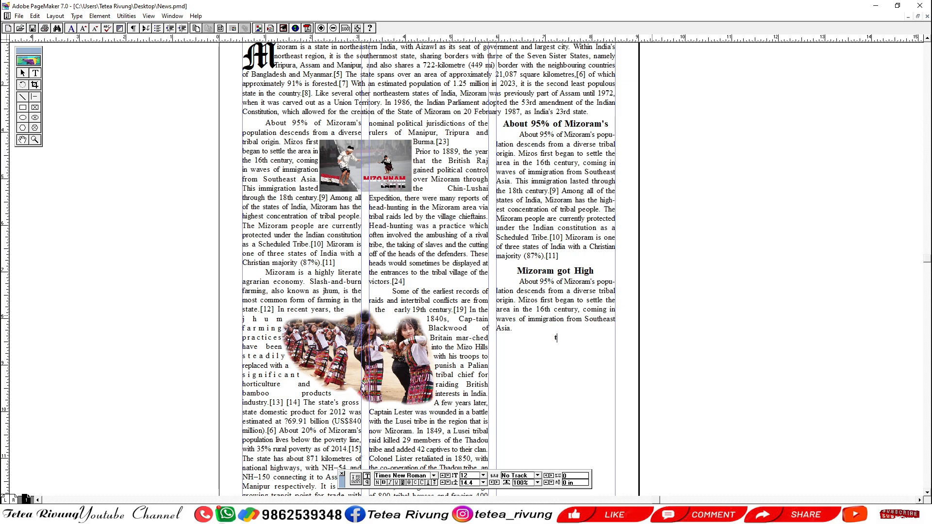
{"action": "type", "text": "They Go"}
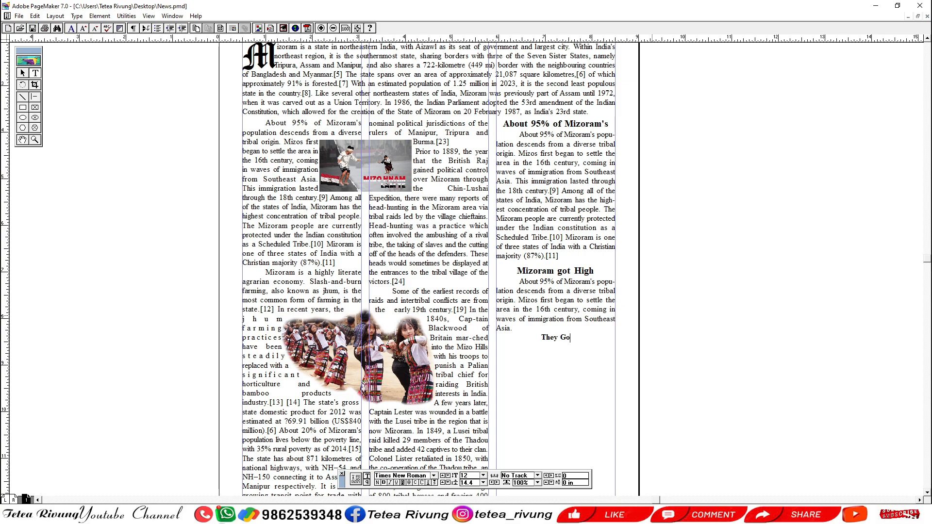
{"action": "type", "text": "r hi"}
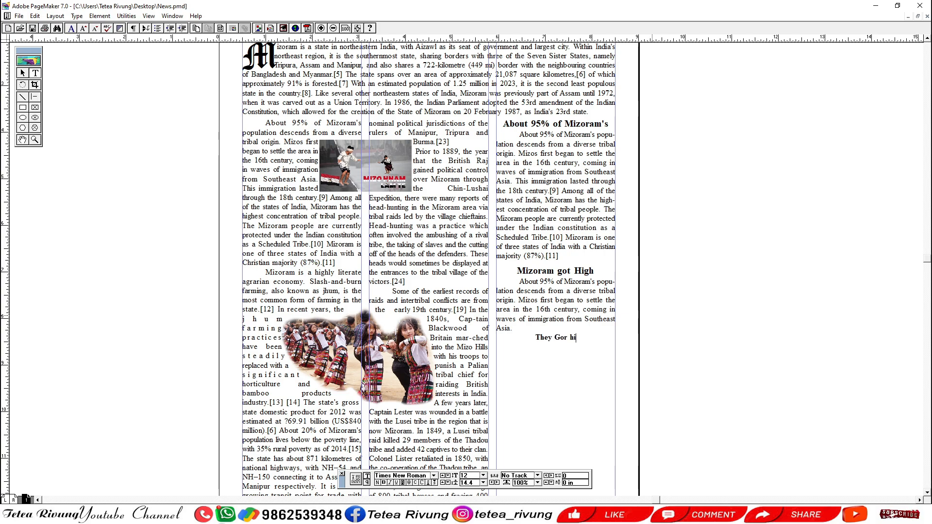
{"action": "key", "text": "shift+Home"}
{"action": "key", "text": "Delete"}
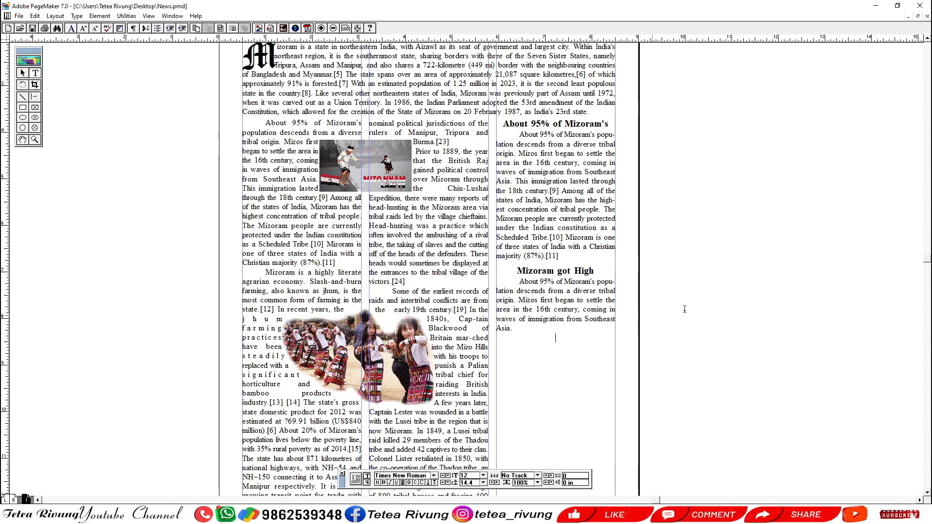
Paste a copy of the "Mizoram got High" story beneath the original, inside the same third-column text block.
{"action": "left_click_drag", "start_coordinate": [516, 270], "coordinate": [576, 325]}
{"action": "key", "text": "ctrl+c"}
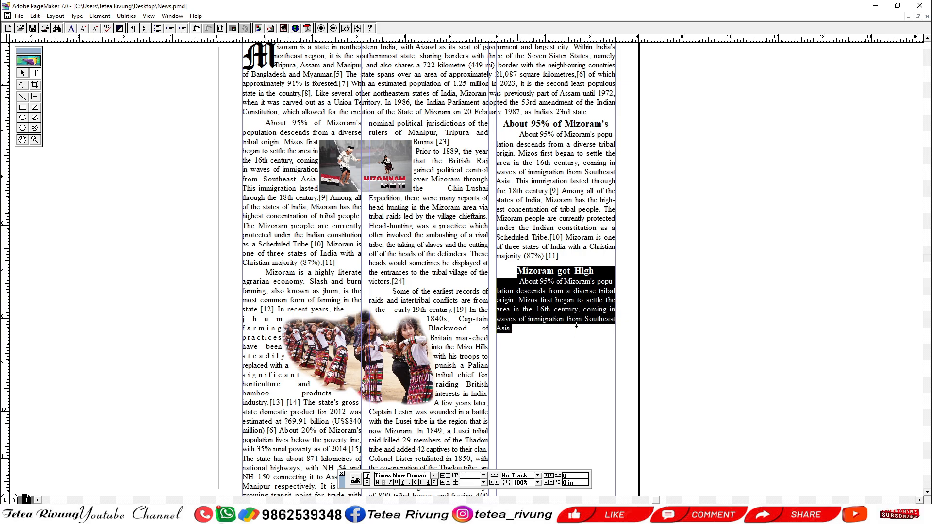
{"action": "left_click", "coordinate": [561, 347]}
{"action": "left_click", "coordinate": [532, 330]}
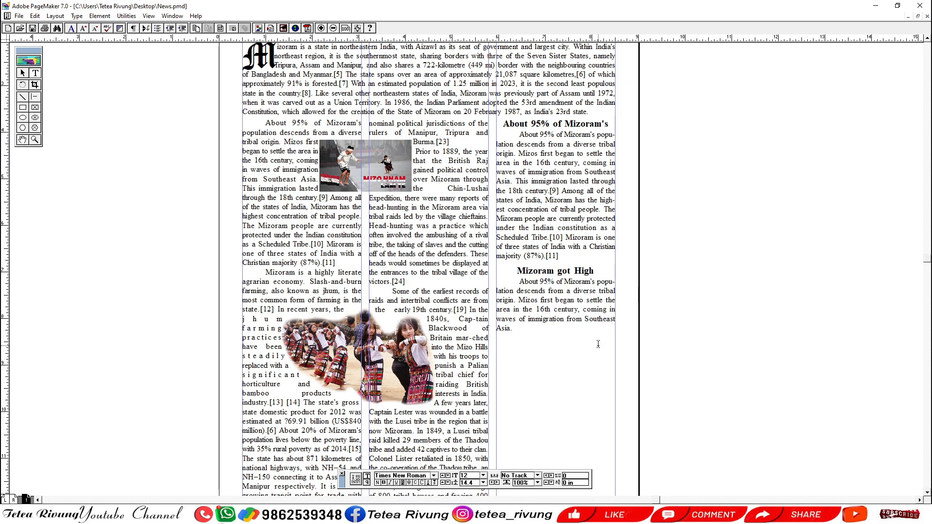
{"action": "key", "text": "shift+Down"}
{"action": "key", "text": "Return"}
{"action": "key", "text": "ctrl+v"}
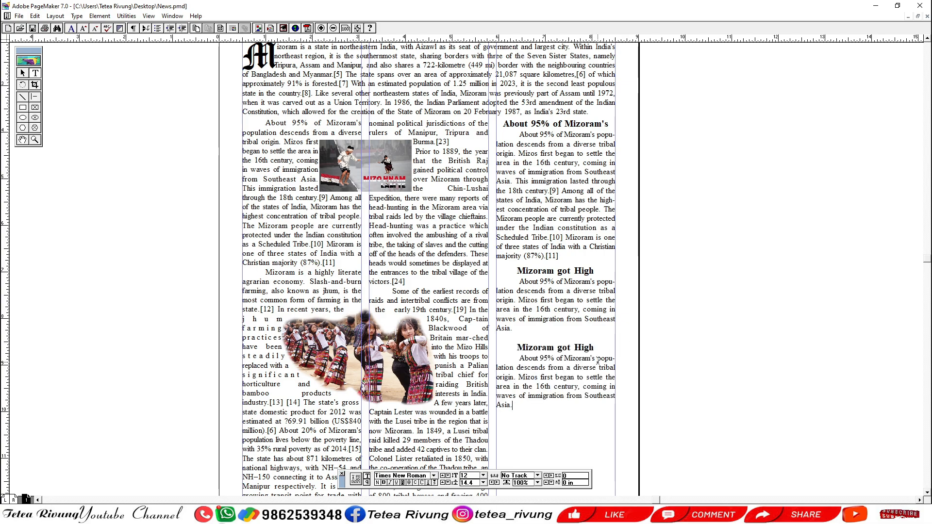
Turn off hyphenation for all text in the "Mizoram got High" text block.
{"action": "key", "text": "ctrl+a"}
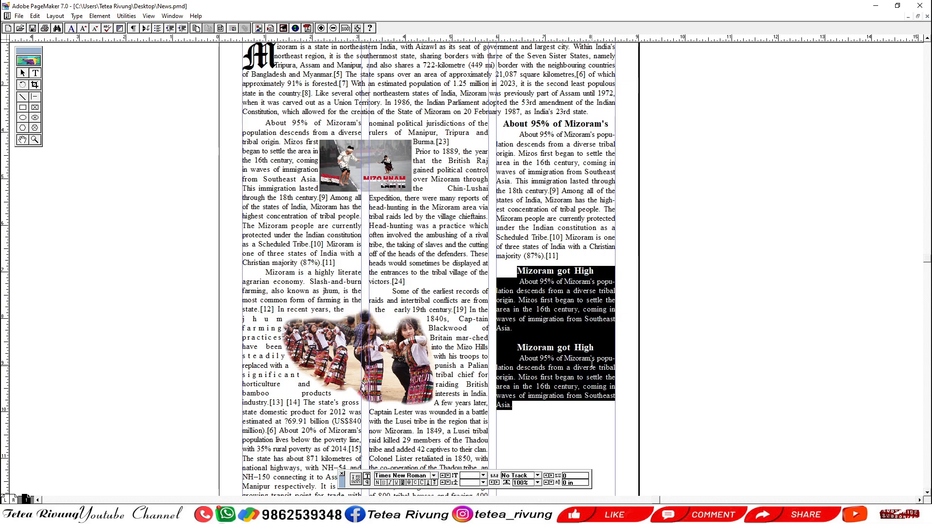
{"action": "key", "text": "alt+t"}
{"action": "key", "text": "h"}
{"action": "key", "text": "alt+f"}
{"action": "key", "text": "Return"}
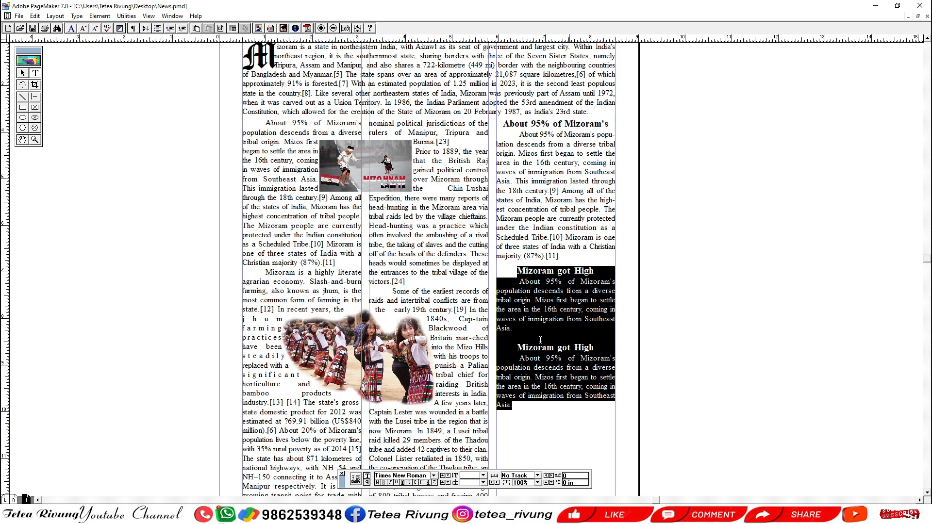
Delete the pasted second story and the blank line above it from the "Mizoram got High" text block.
{"action": "left_click", "coordinate": [24, 74]}
{"action": "left_click", "coordinate": [35, 73]}
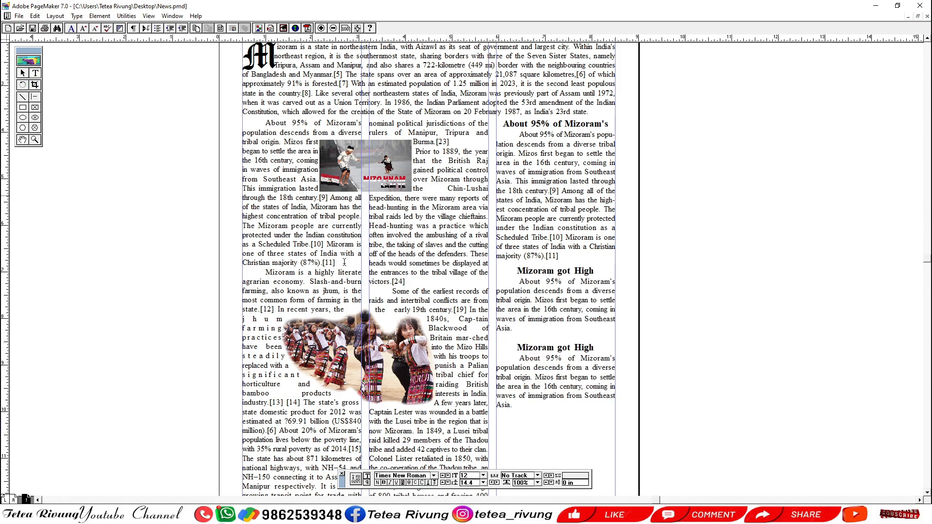
{"action": "left_click_drag", "start_coordinate": [513, 405], "coordinate": [500, 337]}
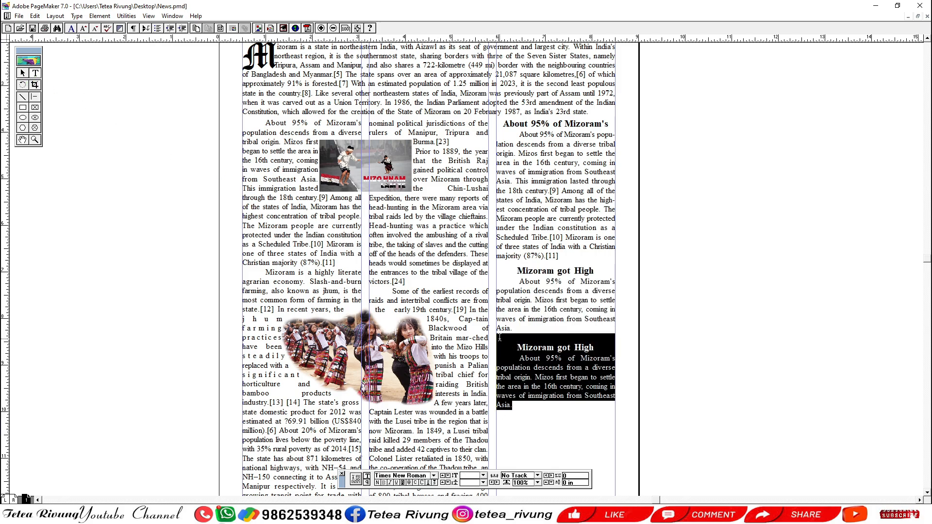
{"action": "key", "text": "BackSpace"}
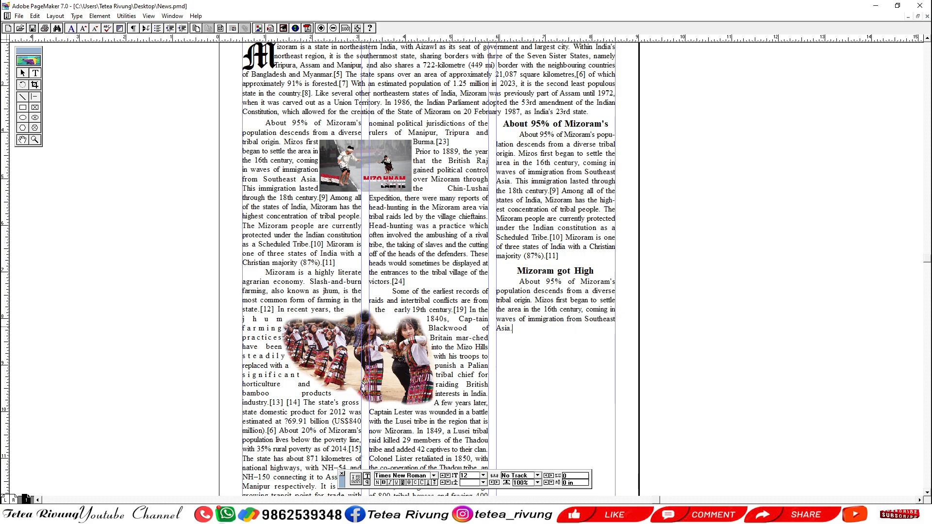
Duplicate the "Mizoram got High" text block and place the copy directly below the original in the third column.
{"action": "left_click", "coordinate": [23, 73]}
{"action": "left_click", "coordinate": [524, 295]}
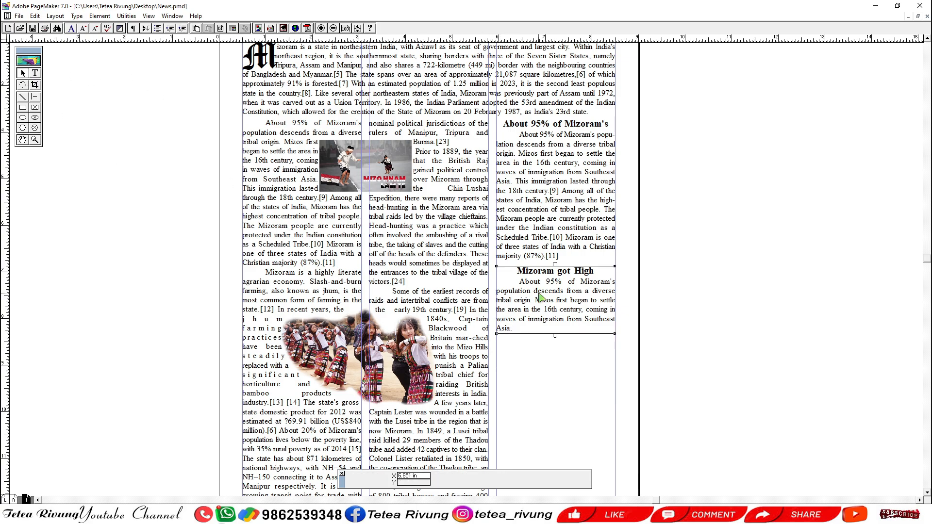
{"action": "left_click_drag", "start_coordinate": [550, 297], "coordinate": [555, 332]}
{"action": "left_click_drag", "start_coordinate": [555, 331], "coordinate": [549, 293]}
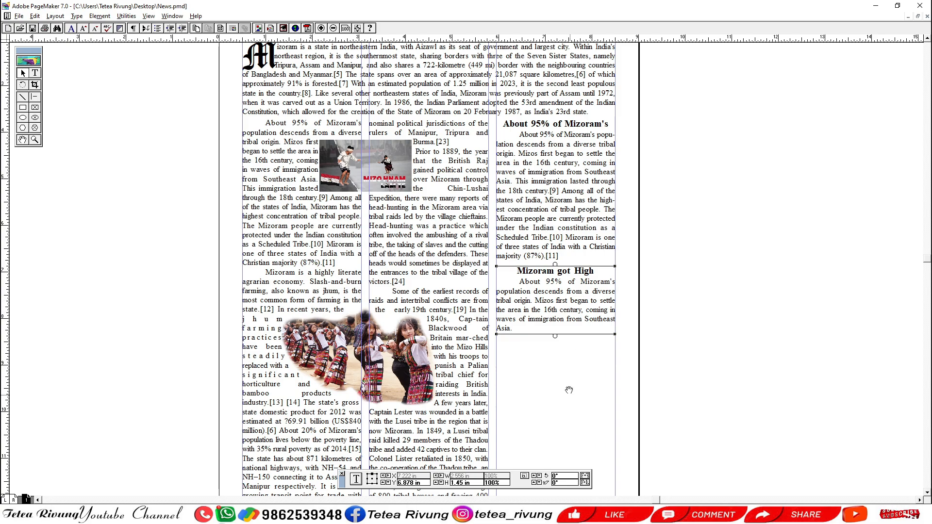
{"action": "left_click_drag", "start_coordinate": [569, 389], "coordinate": [565, 340]}
{"action": "left_click_drag", "start_coordinate": [554, 246], "coordinate": [562, 359]}
{"action": "left_click", "coordinate": [643, 319]}
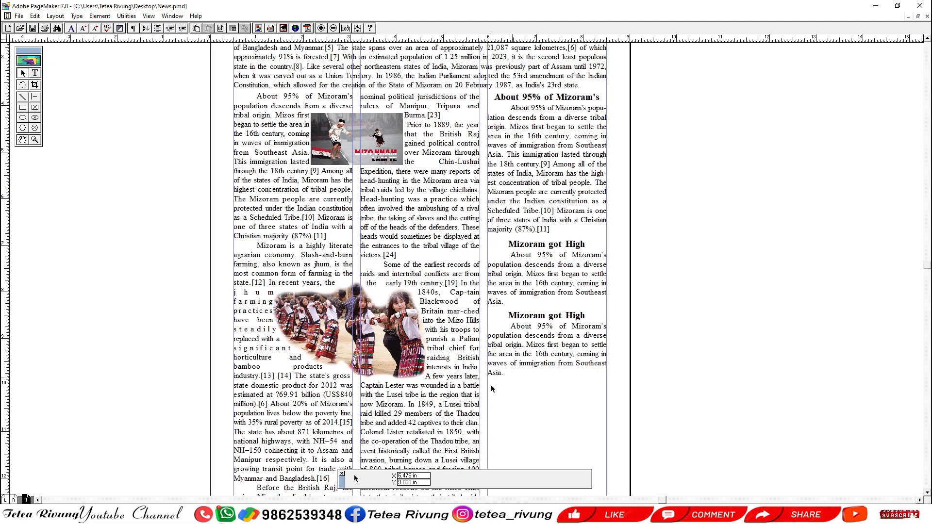
Close up the spacing of the two "Mizoram got High" blocks, placing them at vertical positions 6.8 in and 8.291 in.
{"action": "left_click_drag", "start_coordinate": [464, 385], "coordinate": [640, 301]}
{"action": "left_click_drag", "start_coordinate": [477, 272], "coordinate": [480, 253]}
{"action": "left_click_drag", "start_coordinate": [487, 241], "coordinate": [481, 381]}
{"action": "left_click_drag", "start_coordinate": [478, 158], "coordinate": [481, 318]}
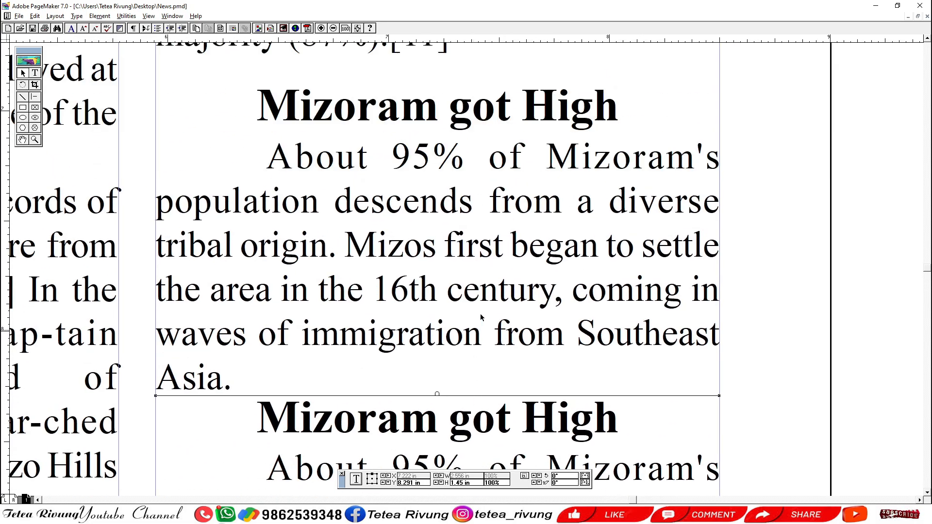
{"action": "key", "text": "ctrl+1"}
{"action": "left_click_drag", "start_coordinate": [472, 278], "coordinate": [468, 304]}
{"action": "left_click", "coordinate": [469, 292]}
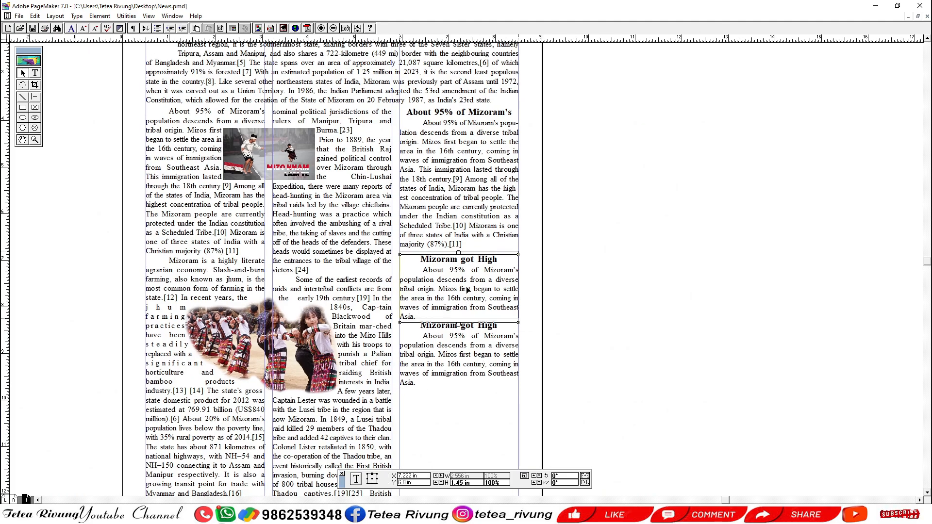
Nudge the "About 95% of Mizoram's" story block slightly down to a vertical position of 3.742 in.
{"action": "scroll", "coordinate": [449, 271], "scroll_direction": "up", "scroll_amount": 3}
{"action": "left_click", "coordinate": [448, 270]}
{"action": "left_click_drag", "start_coordinate": [449, 269], "coordinate": [475, 230]}
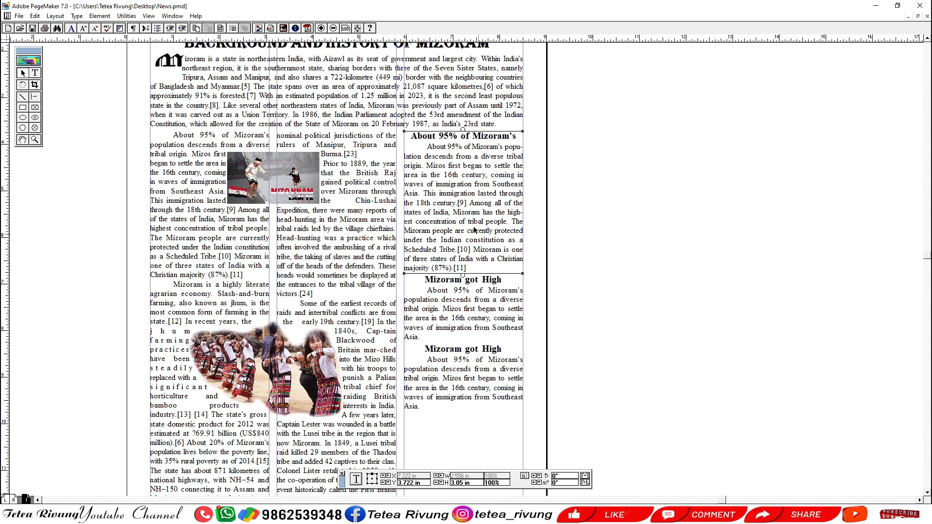
{"action": "left_click_drag", "start_coordinate": [460, 203], "coordinate": [460, 203]}
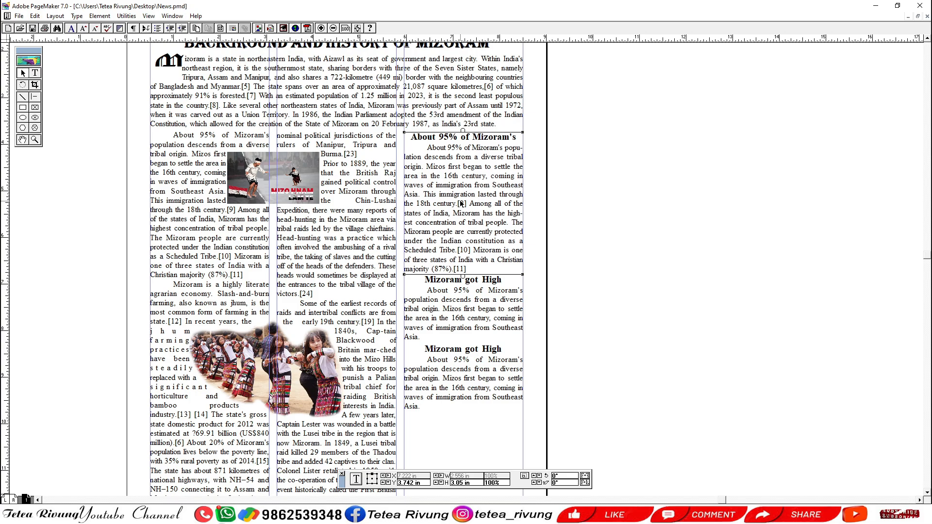
{"action": "left_click", "coordinate": [692, 204]}
Nudge the upper "Mizoram got High" block slightly down and the lower one slightly up to even out the third column's spacing.
{"action": "left_click", "coordinate": [473, 307]}
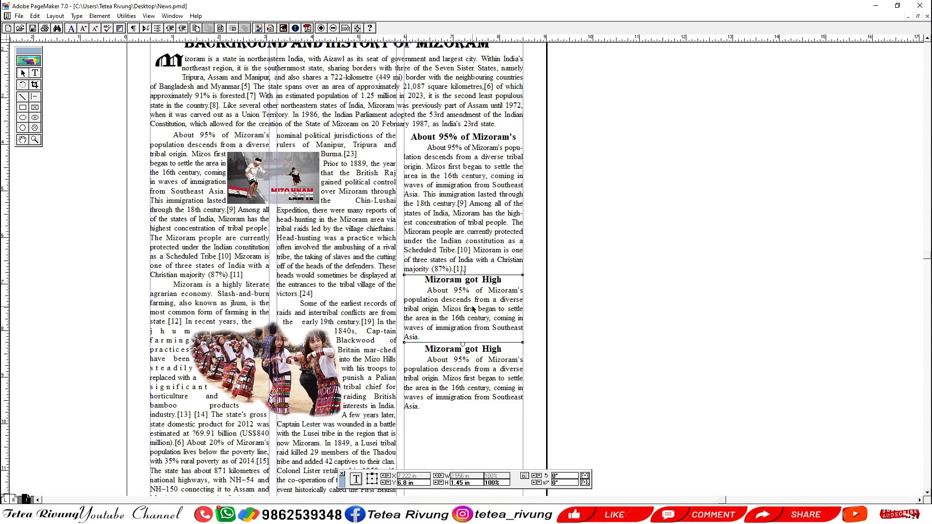
{"action": "key", "text": "Down"}
{"action": "key", "text": "Down"}
{"action": "left_click", "coordinate": [618, 313]}
{"action": "left_click", "coordinate": [480, 361]}
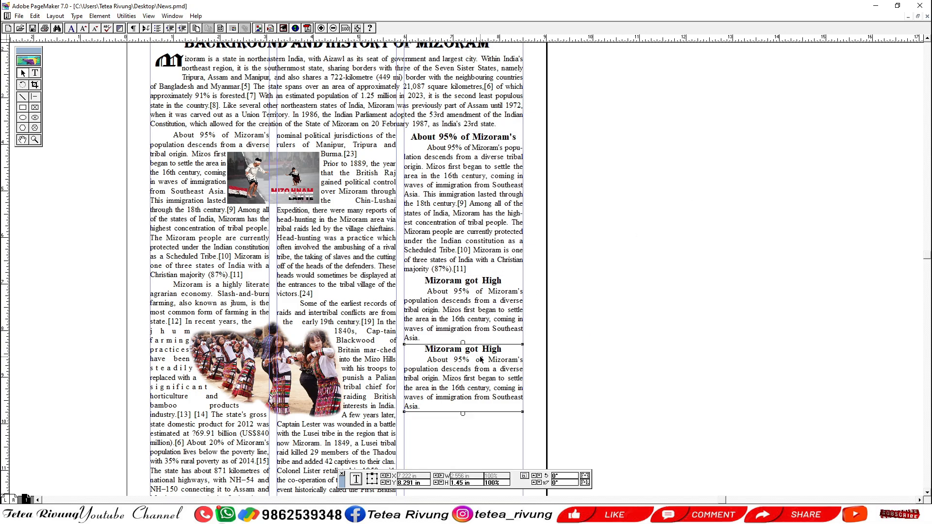
{"action": "key", "text": "Up"}
{"action": "key", "text": "Up"}
{"action": "left_click", "coordinate": [585, 357]}
Shorten the first-column text block at its lower end so its last two lines flow into the second column.
{"action": "left_click_drag", "start_coordinate": [471, 439], "coordinate": [522, 375]}
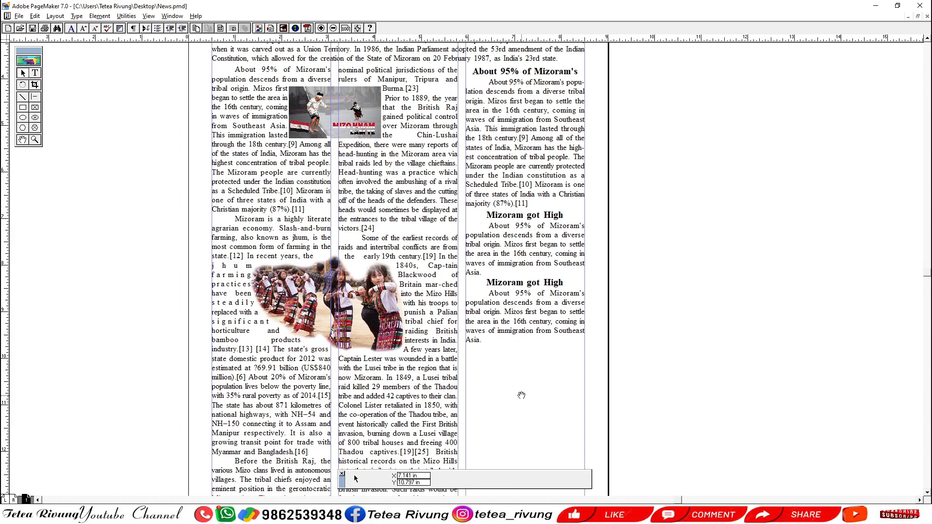
{"action": "left_click_drag", "start_coordinate": [515, 460], "coordinate": [526, 316]}
{"action": "left_click", "coordinate": [324, 352]}
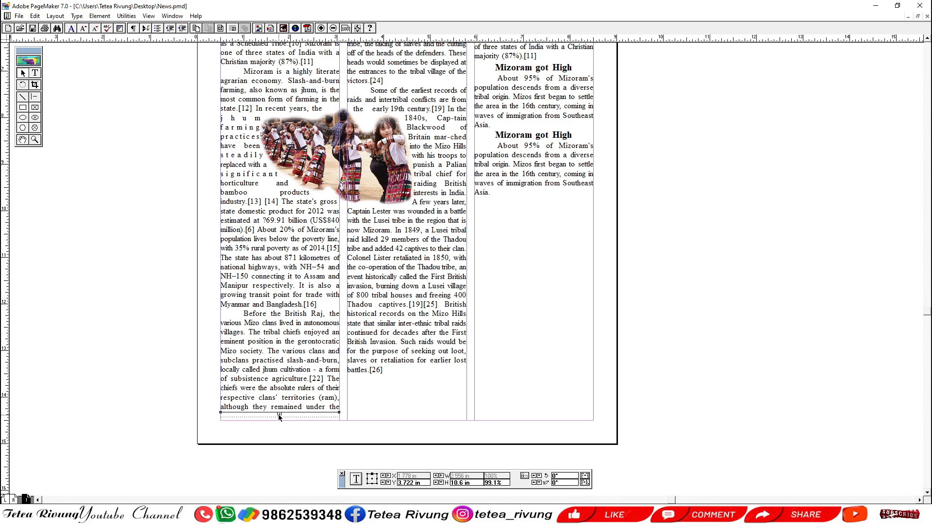
{"action": "left_click_drag", "start_coordinate": [279, 415], "coordinate": [287, 357]}
{"action": "left_click", "coordinate": [420, 402]}
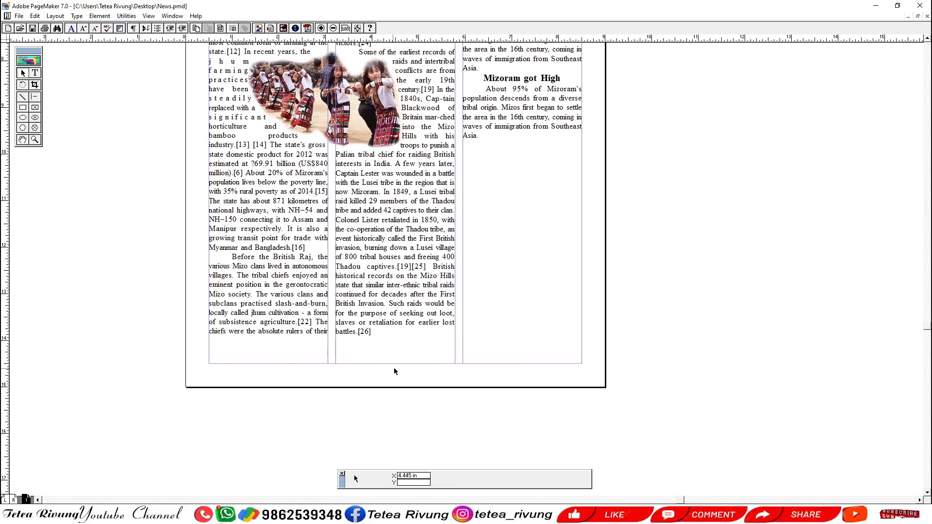
Examine the whole page layout from masthead to bottom margin, including the text wrap around both pictures.
{"action": "left_click_drag", "start_coordinate": [420, 257], "coordinate": [402, 354]}
{"action": "left_click_drag", "start_coordinate": [400, 87], "coordinate": [376, 298]}
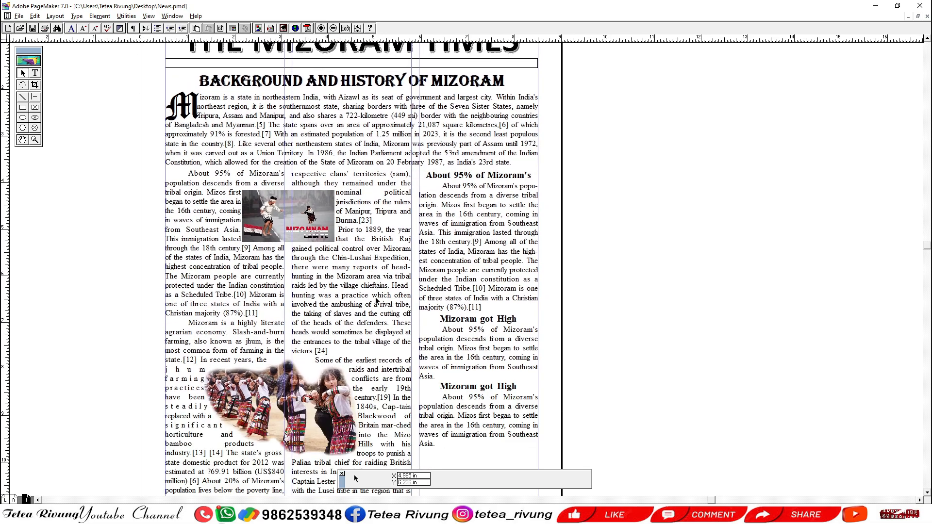
{"action": "scroll", "coordinate": [376, 301], "scroll_direction": "down", "scroll_amount": 5}
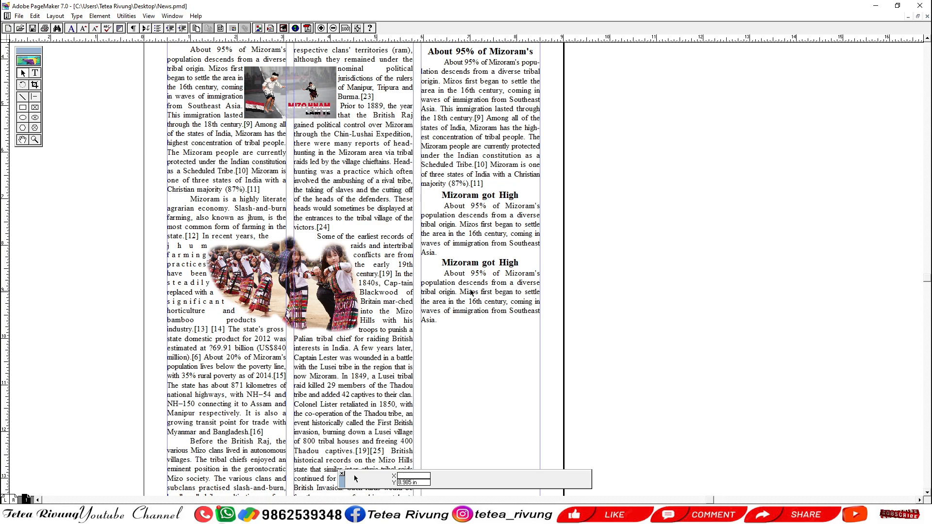
{"action": "left_click", "coordinate": [314, 274]}
{"action": "left_click", "coordinate": [301, 100]}
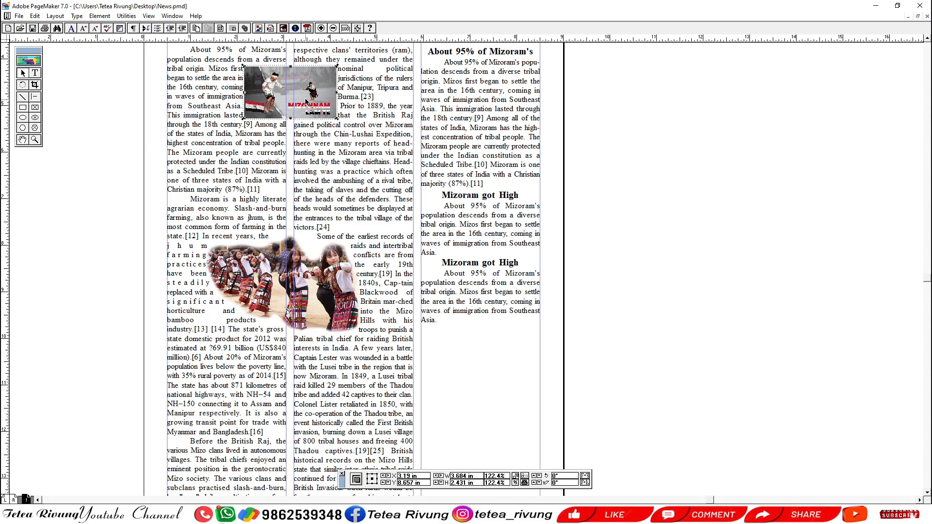
{"action": "left_click", "coordinate": [318, 284]}
{"action": "left_click", "coordinate": [304, 111]}
{"action": "key", "text": "ctrl+0"}
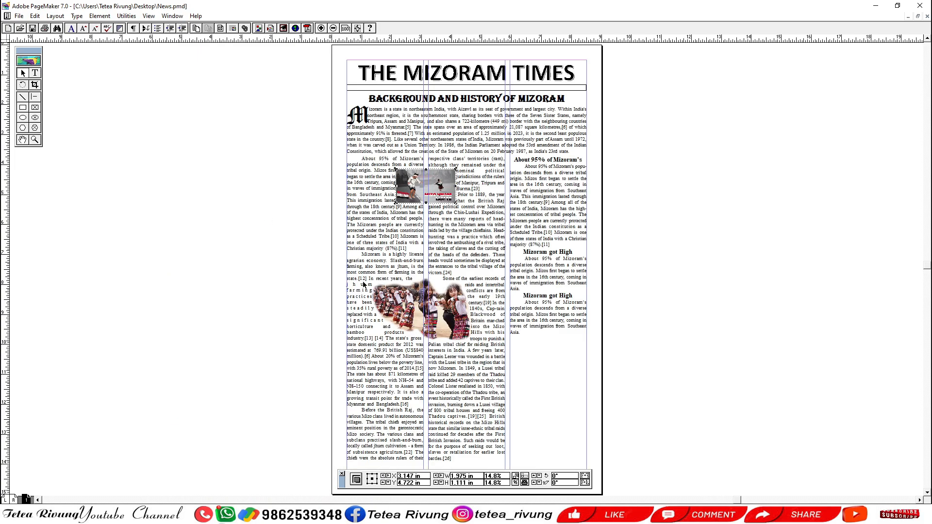
{"action": "left_click_drag", "start_coordinate": [393, 326], "coordinate": [330, 297]}
{"action": "left_click", "coordinate": [184, 308]}
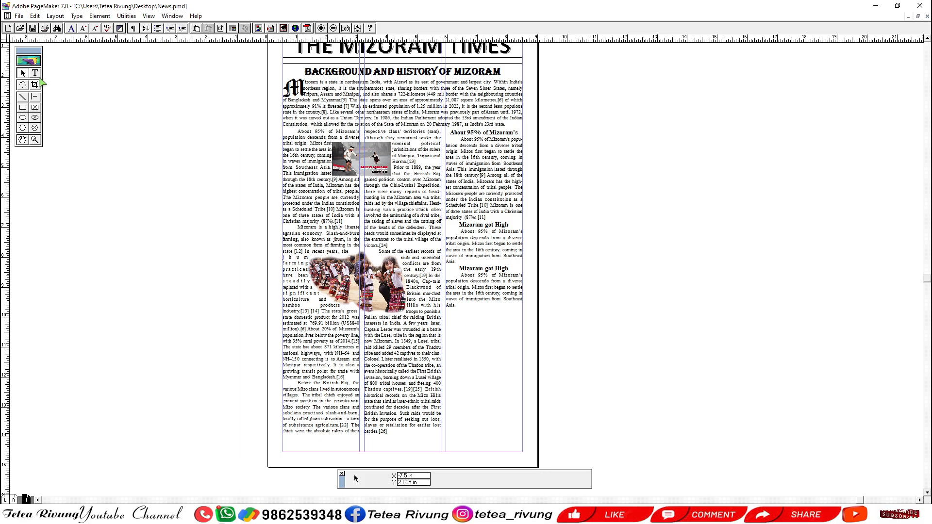
Unlink the 1.png picture from its source file in the Links Manager and confirm.
{"action": "left_click", "coordinate": [19, 16]}
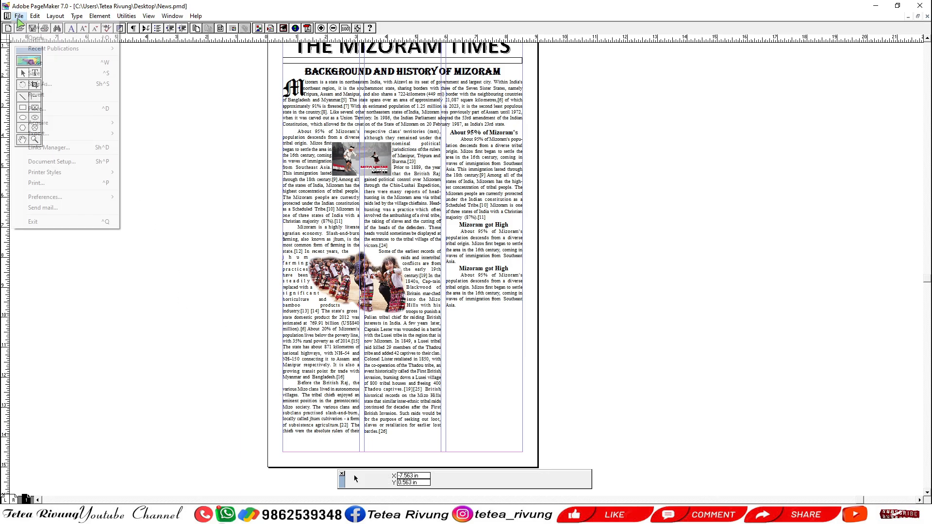
{"action": "left_click", "coordinate": [70, 152]}
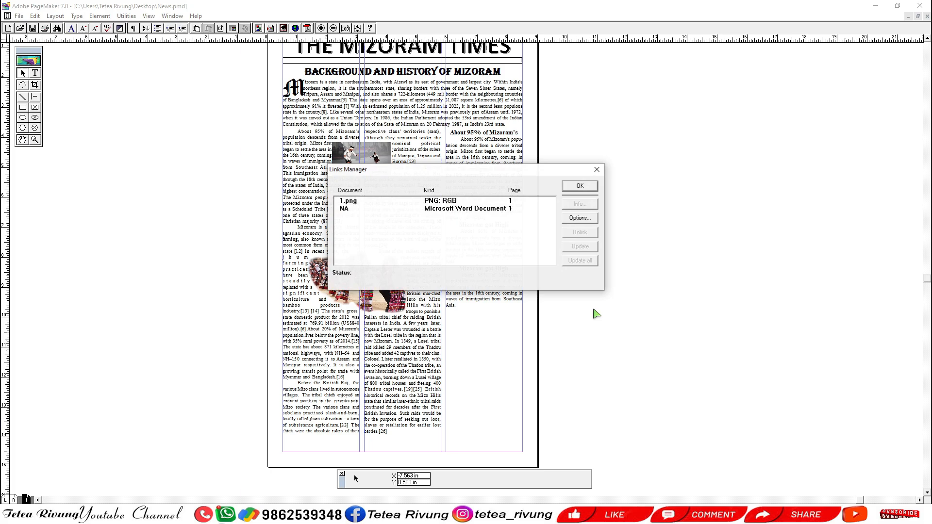
{"action": "left_click", "coordinate": [480, 204]}
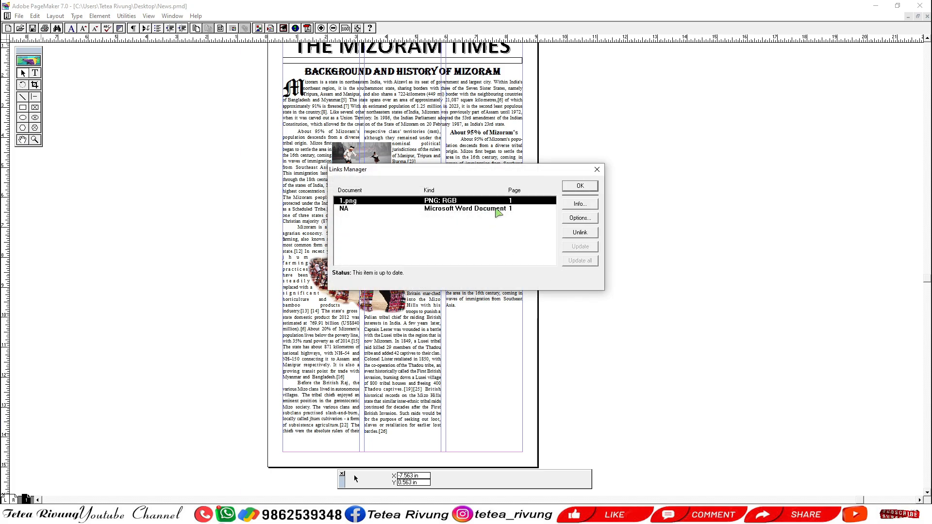
{"action": "left_click", "coordinate": [576, 232]}
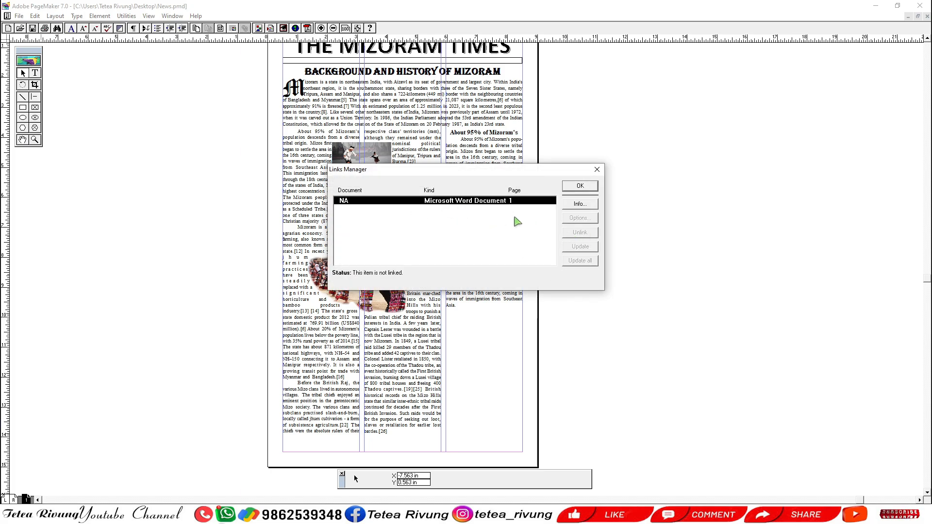
{"action": "left_click", "coordinate": [580, 186]}
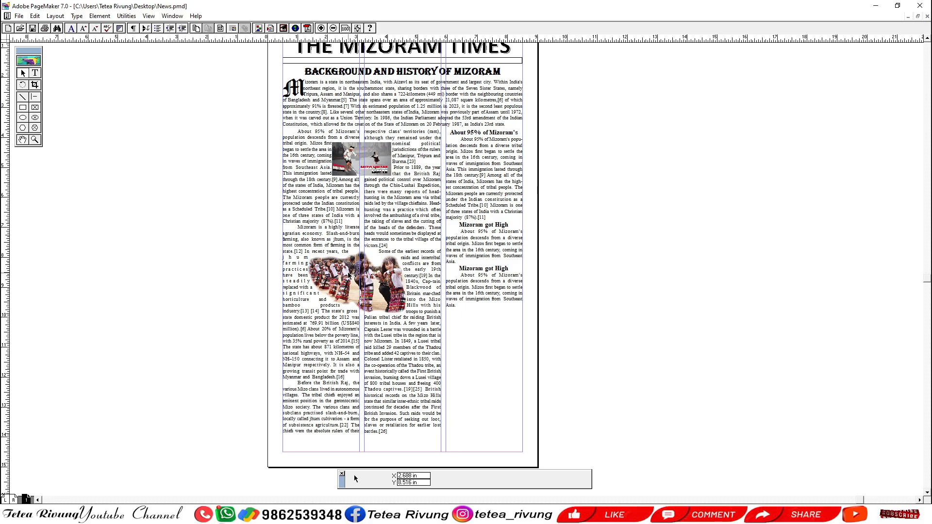
Examine the dancers picture and the lower ends of the three columns against the page's bottom margin.
{"action": "left_click_drag", "start_coordinate": [473, 392], "coordinate": [459, 356]}
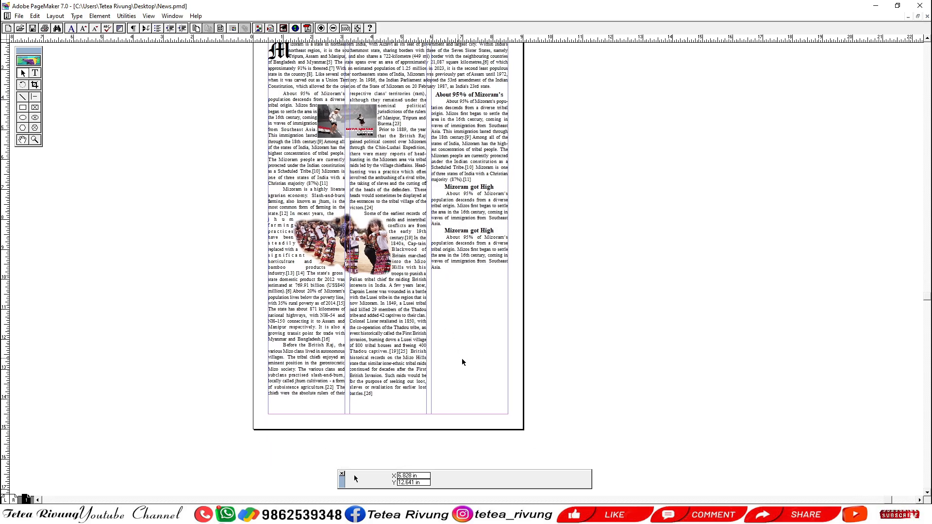
{"action": "left_click", "coordinate": [381, 266]}
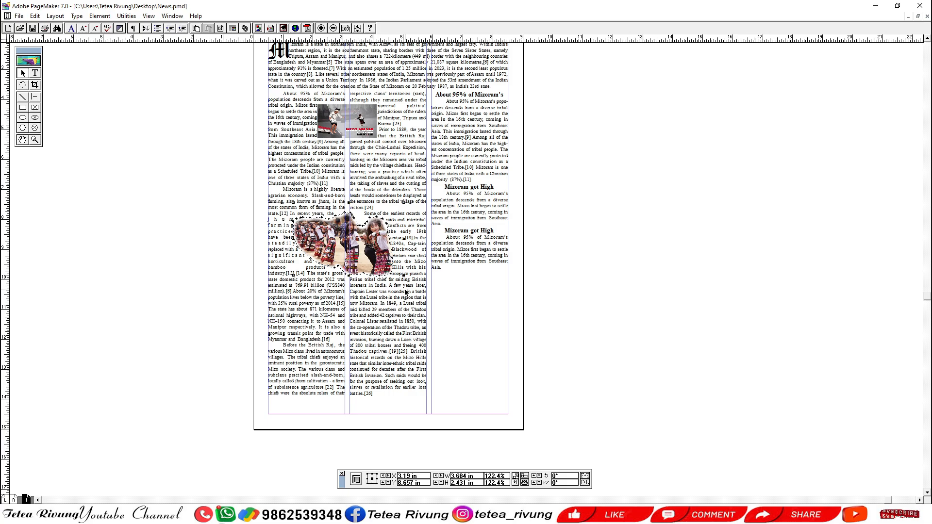
{"action": "left_click", "coordinate": [639, 250]}
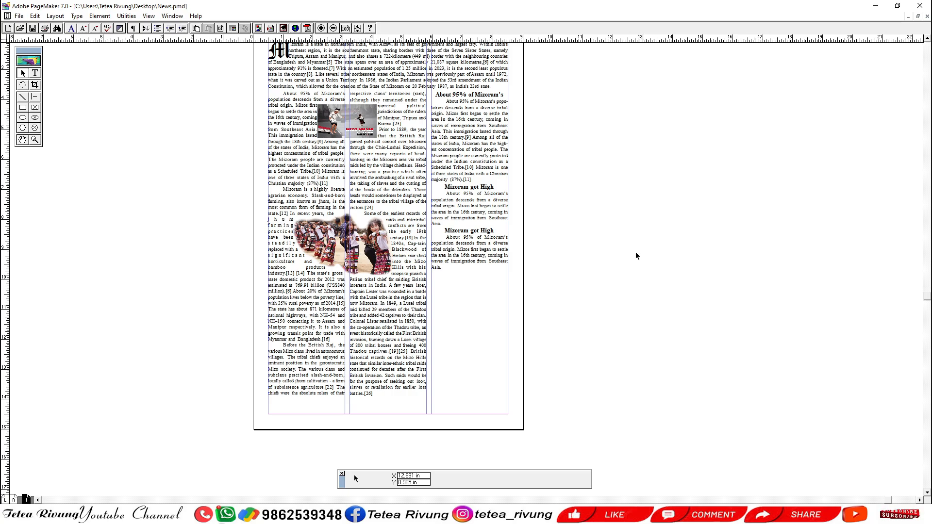
{"action": "scroll", "coordinate": [601, 380], "scroll_direction": "down", "scroll_amount": 3}
{"action": "left_click_drag", "start_coordinate": [356, 346], "coordinate": [365, 336]}
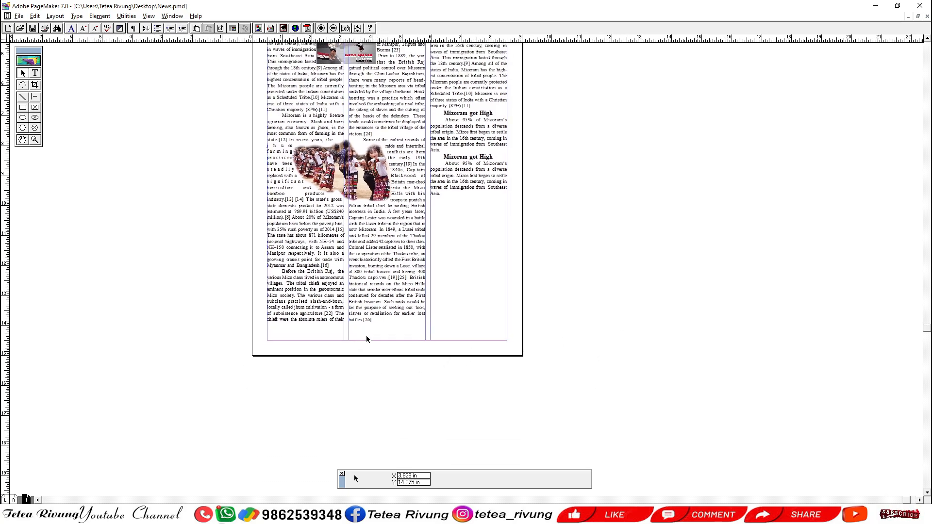
{"action": "left_click_drag", "start_coordinate": [215, 364], "coordinate": [569, 285]}
{"action": "left_click_drag", "start_coordinate": [506, 345], "coordinate": [486, 355]}
{"action": "scroll", "coordinate": [486, 355], "scroll_direction": "up", "scroll_amount": 4}
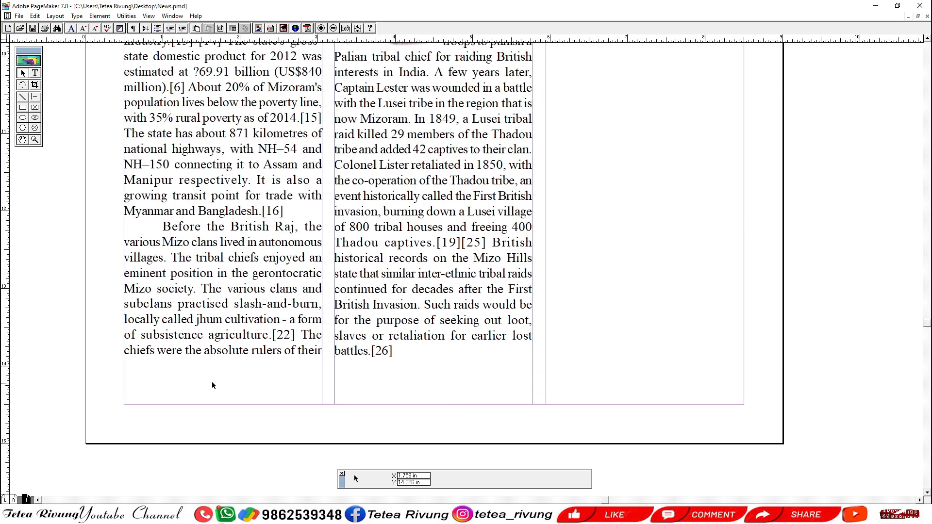
Draw a rectangle about 5.28 in wide and 0.57 in tall across the first two columns, between their text and the bottom margin.
{"action": "scroll", "coordinate": [330, 389], "scroll_direction": "up", "scroll_amount": 1}
{"action": "left_click", "coordinate": [332, 386], "text": "ctrl+alt"}
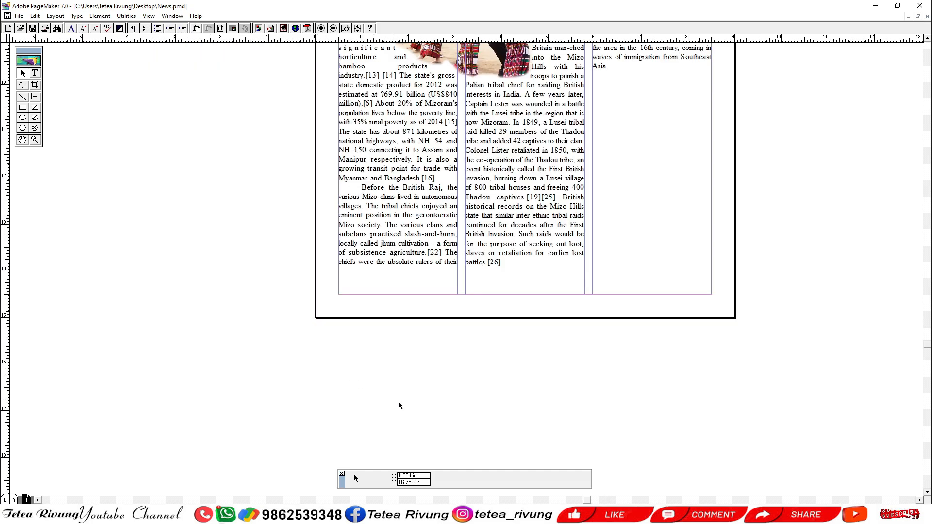
{"action": "left_click_drag", "start_coordinate": [406, 349], "coordinate": [291, 392]}
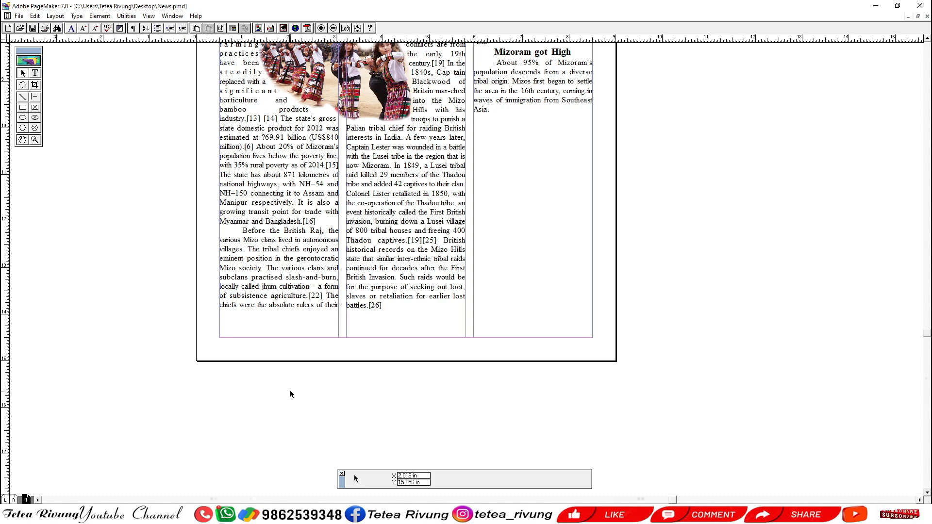
{"action": "left_click_drag", "start_coordinate": [308, 411], "coordinate": [312, 374]}
{"action": "left_click_drag", "start_coordinate": [165, 246], "coordinate": [658, 334]}
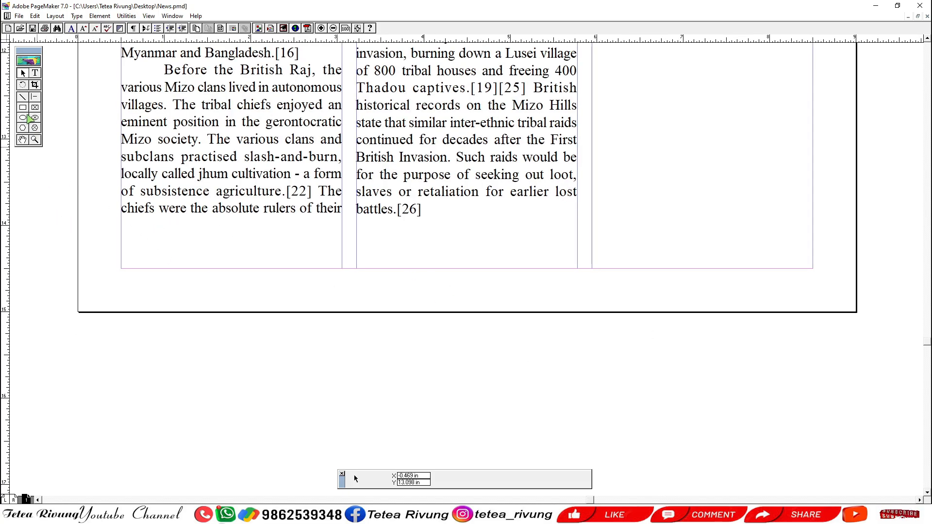
{"action": "left_click", "coordinate": [23, 108]}
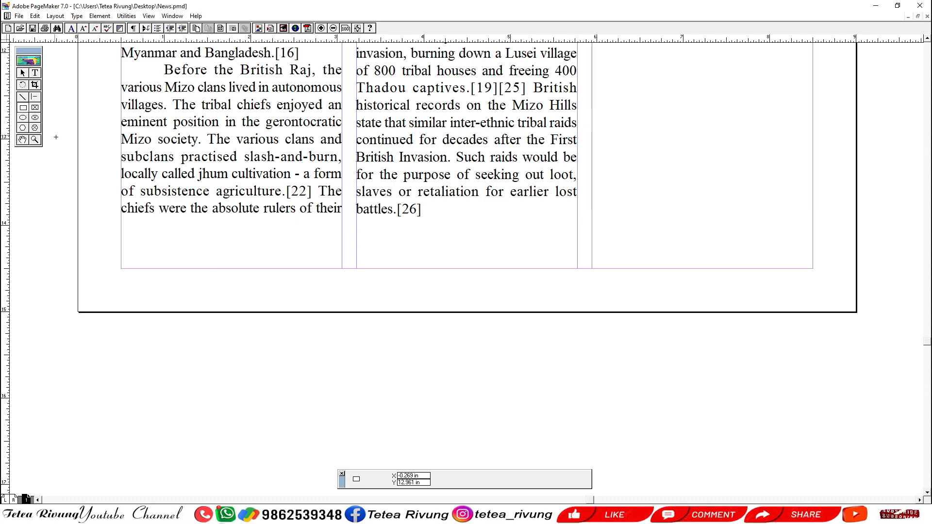
{"action": "mouse_move", "coordinate": [121, 219]}
{"action": "left_mouse_down"}
{"action": "mouse_move", "coordinate": [554, 258]}
{"action": "mouse_move", "coordinate": [577, 268]}
{"action": "left_mouse_up"}
Copy the first-column passage from "Before the British Raj" to "slash-and-burn" into a new text block spanning the inside of the rectangle.
{"action": "left_click_drag", "start_coordinate": [380, 312], "coordinate": [406, 279]}
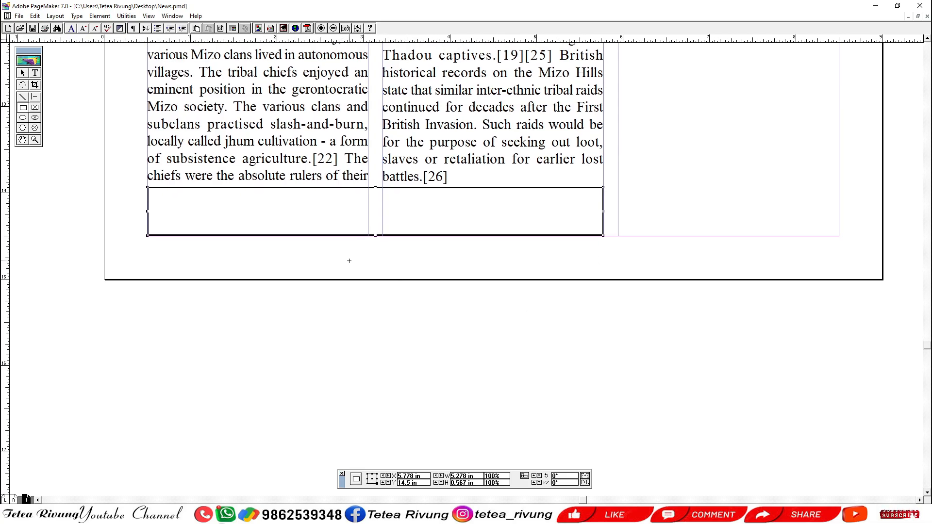
{"action": "left_click", "coordinate": [36, 72]}
{"action": "left_click_drag", "start_coordinate": [300, 172], "coordinate": [283, 251]}
{"action": "mouse_move", "coordinate": [176, 115]}
{"action": "left_mouse_down"}
{"action": "mouse_move", "coordinate": [339, 172]}
{"action": "mouse_move", "coordinate": [325, 186]}
{"action": "mouse_move", "coordinate": [346, 200]}
{"action": "left_mouse_up"}
{"action": "key", "text": "ctrl+c"}
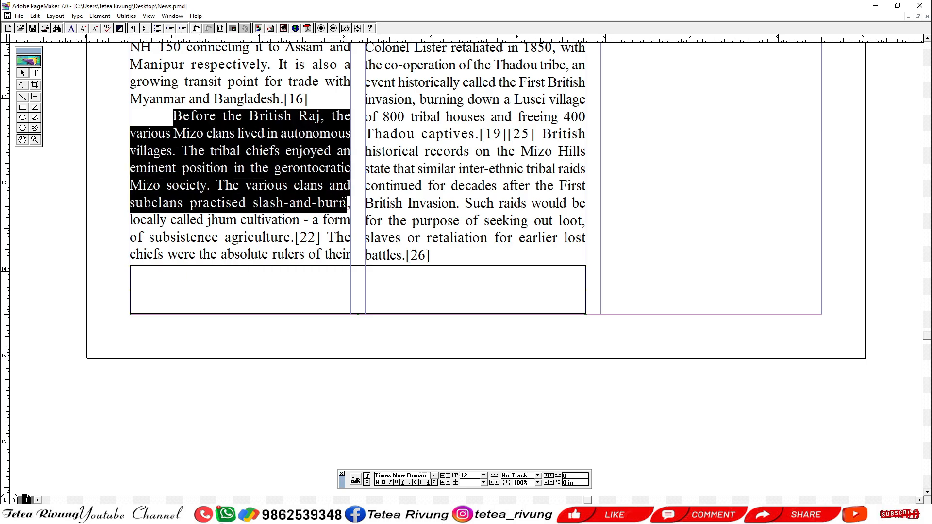
{"action": "left_click", "coordinate": [131, 266]}
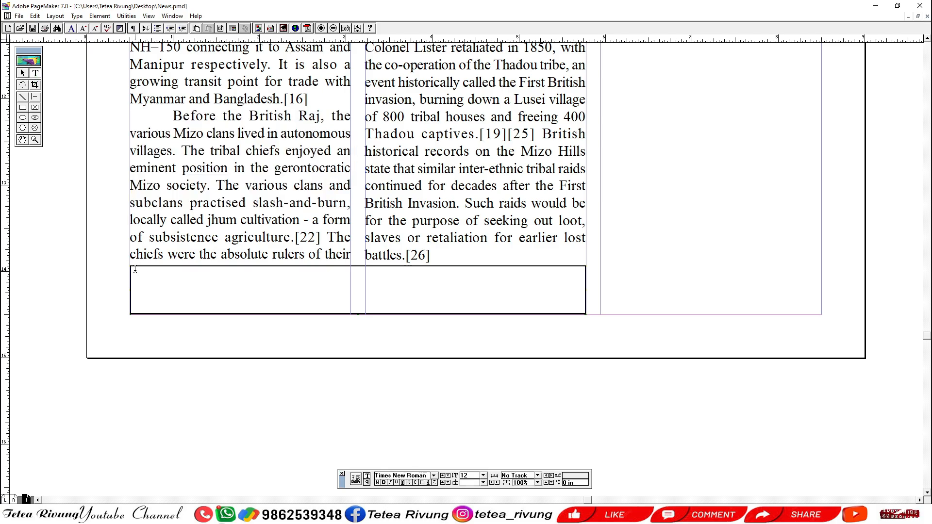
{"action": "left_click_drag", "start_coordinate": [135, 270], "coordinate": [582, 309]}
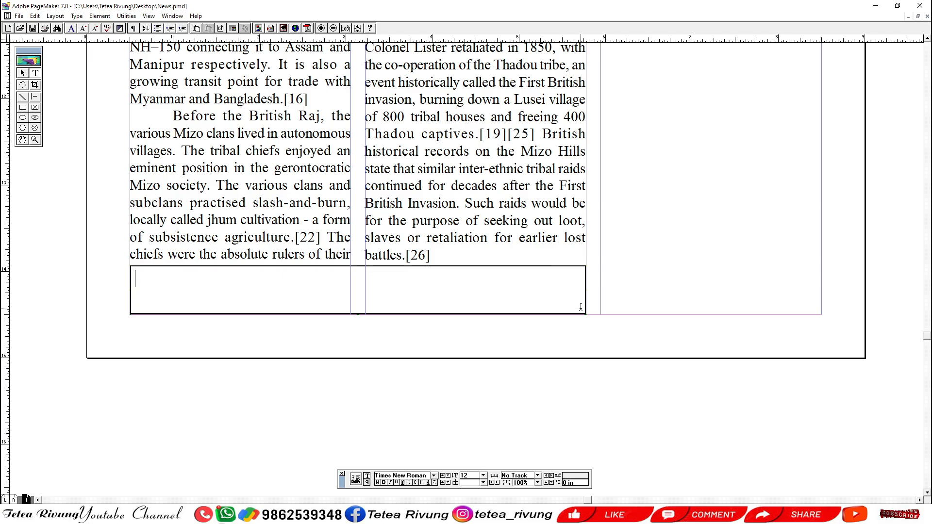
{"action": "key", "text": "ctrl+v"}
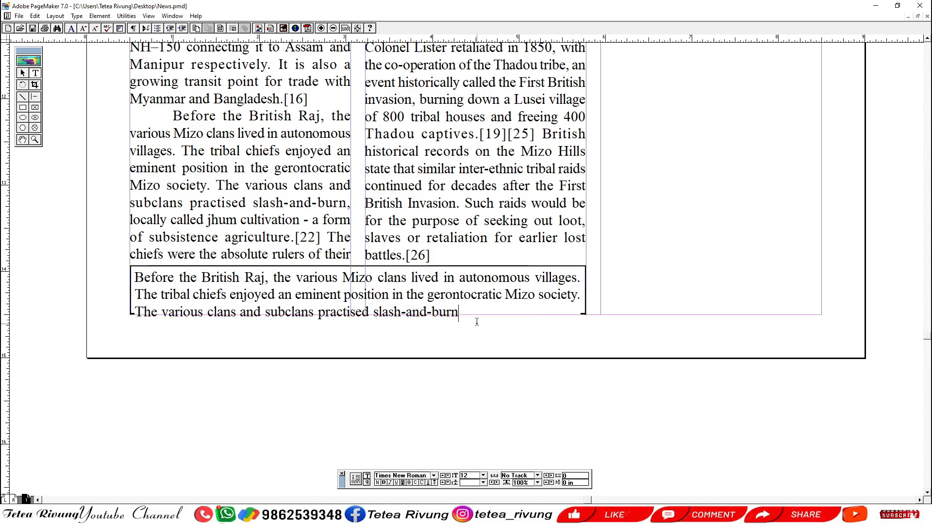
Delete the third line of the boxed text and nudge its text block down to Y 14.408 in.
{"action": "left_click_drag", "start_coordinate": [476, 313], "coordinate": [135, 313]}
{"action": "key", "text": "BackSpace"}
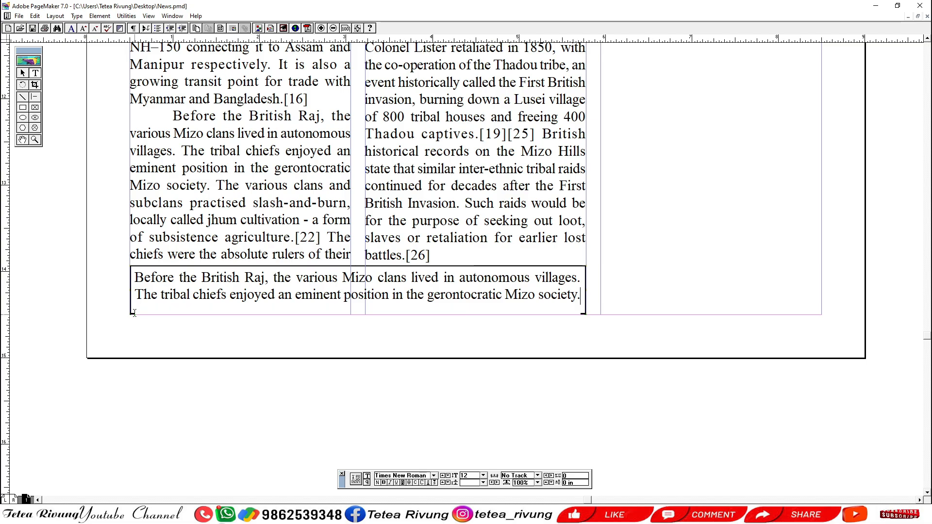
{"action": "left_click", "coordinate": [23, 73]}
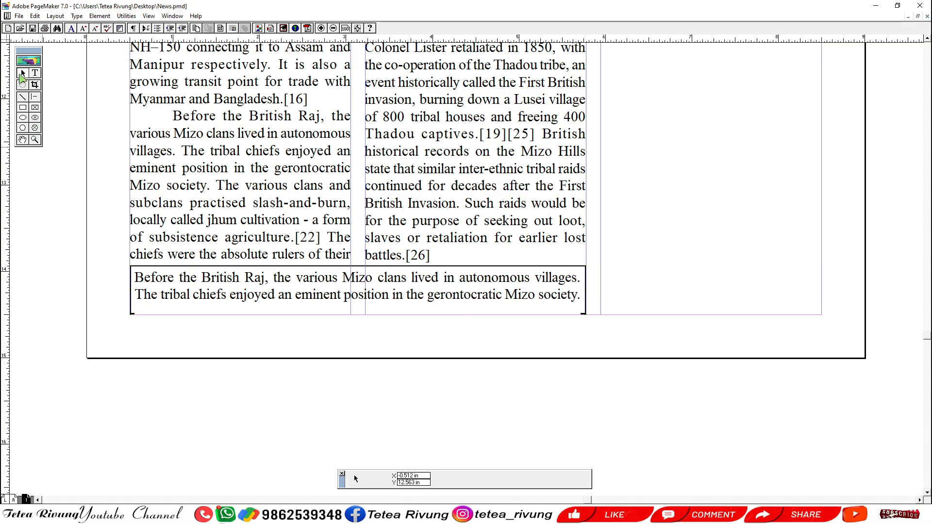
{"action": "left_click", "coordinate": [324, 274]}
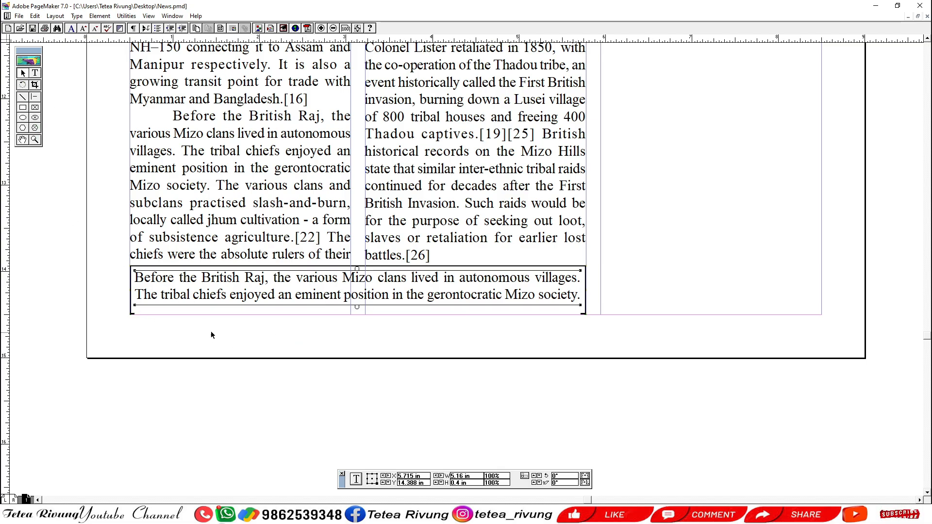
{"action": "left_click", "coordinate": [228, 332], "text": "ctrl+alt"}
{"action": "left_click_drag", "start_coordinate": [379, 290], "coordinate": [593, 217]}
{"action": "left_click_drag", "start_coordinate": [501, 344], "coordinate": [450, 338]}
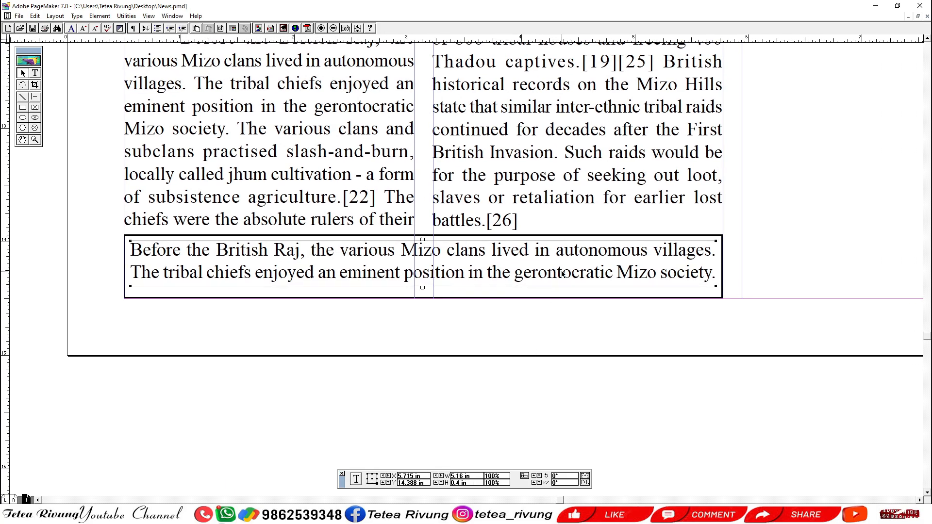
{"action": "key", "text": "Down"}
{"action": "key", "text": "Down"}
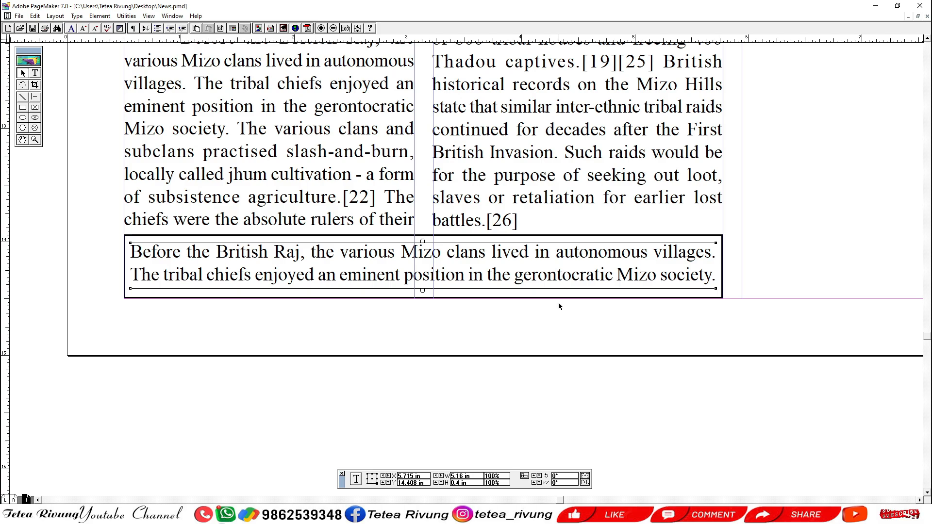
{"action": "left_click", "coordinate": [554, 339]}
Select the rectangle around the boxed text and display the available colors beside the columns.
{"action": "left_click", "coordinate": [593, 235]}
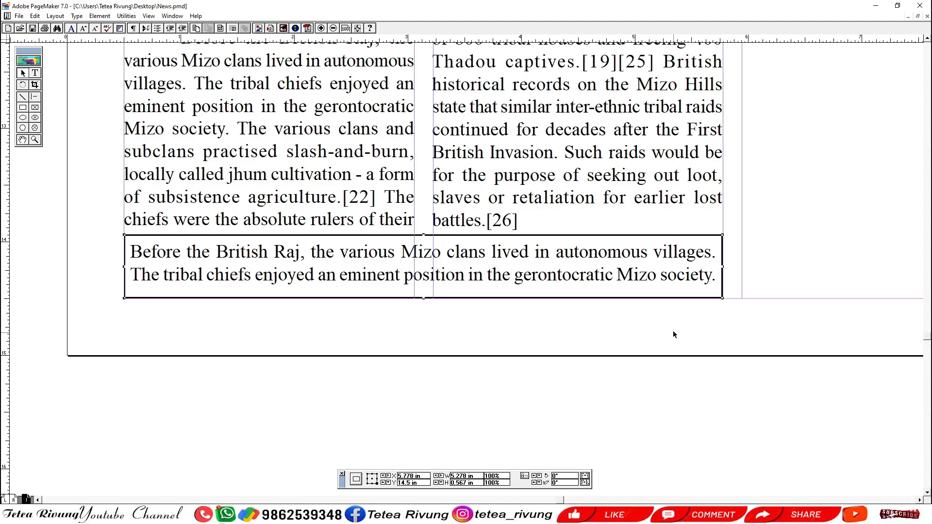
{"action": "left_click_drag", "start_coordinate": [672, 334], "coordinate": [556, 361]}
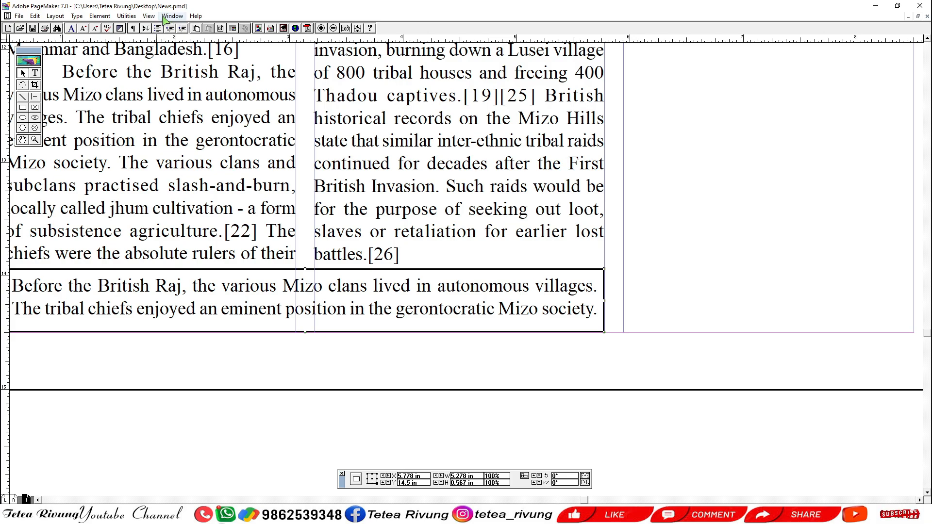
{"action": "left_click", "coordinate": [148, 16]}
{"action": "mouse_move", "coordinate": [166, 18]}
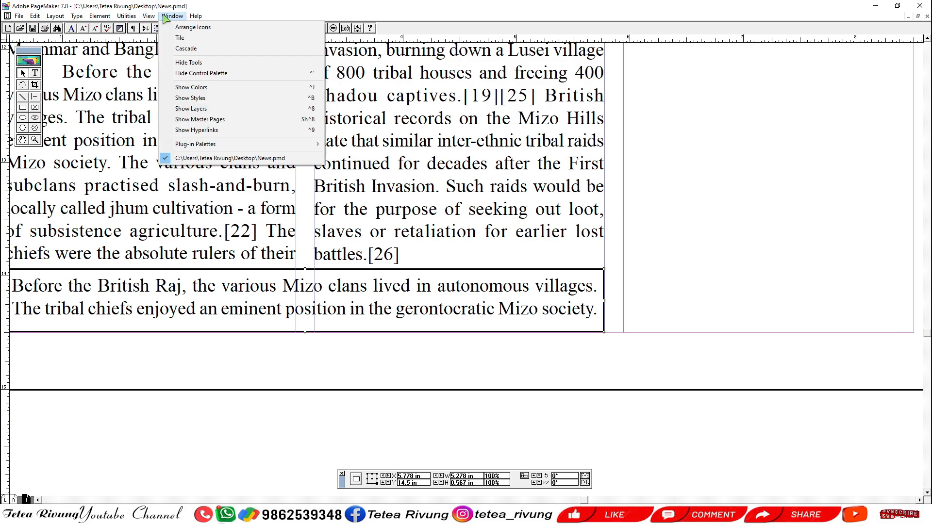
{"action": "left_click", "coordinate": [184, 88]}
{"action": "left_click_drag", "start_coordinate": [884, 32], "coordinate": [760, 97]}
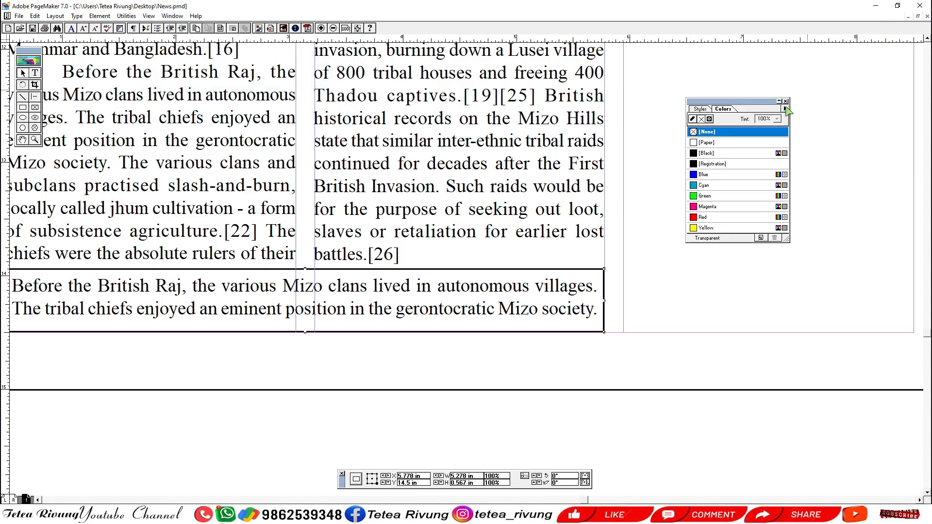
{"action": "left_click", "coordinate": [784, 101]}
{"action": "key", "text": "ctrl+j"}
{"action": "left_click_drag", "start_coordinate": [417, 381], "coordinate": [491, 353]}
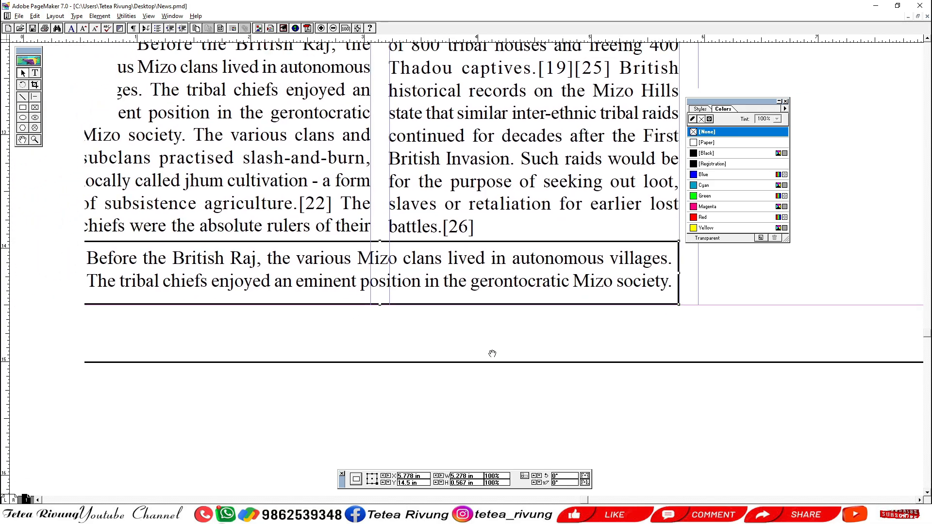
Try Blue, Registration and Green fills with Blue and Red outlines on the rectangle.
{"action": "left_click", "coordinate": [710, 119]}
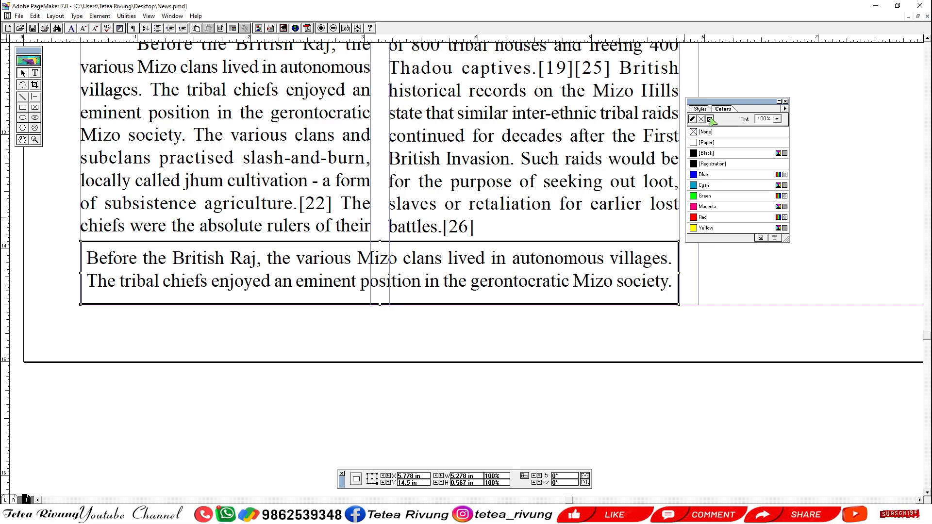
{"action": "left_click", "coordinate": [707, 176]}
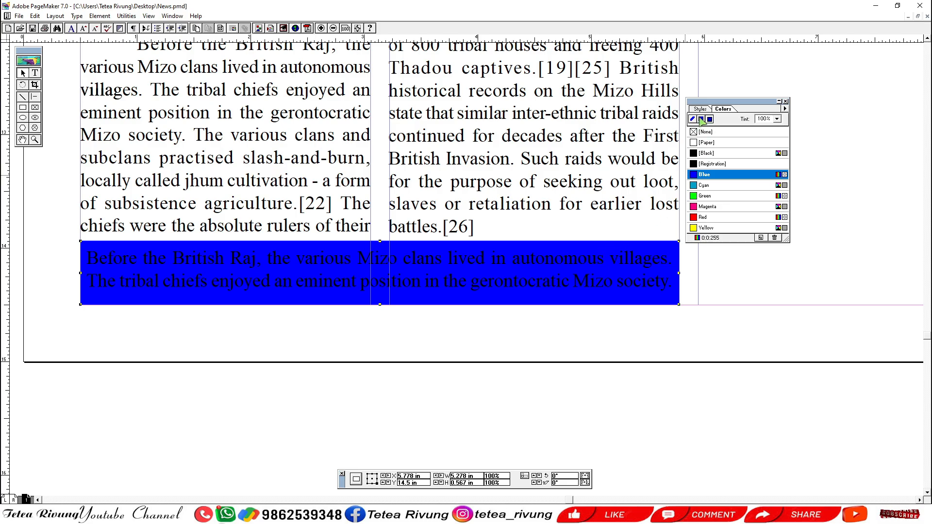
{"action": "left_click", "coordinate": [712, 164]}
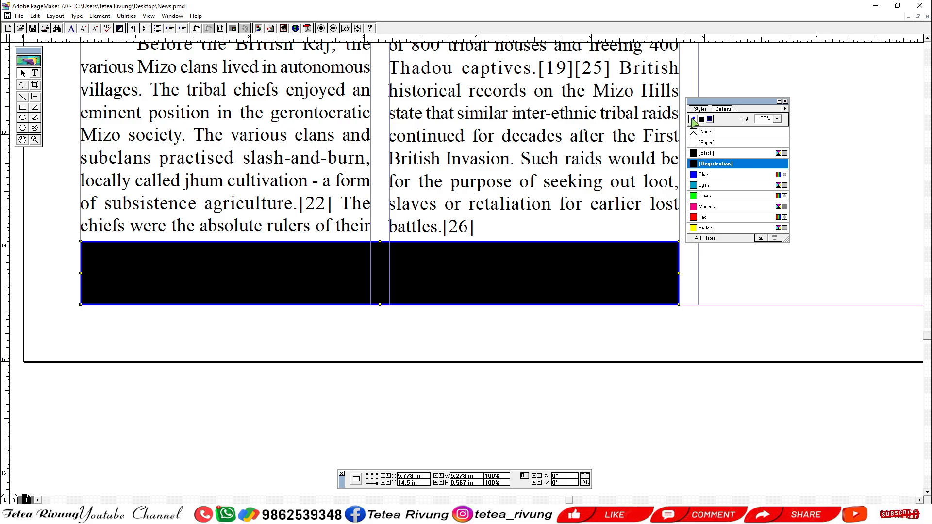
{"action": "left_click", "coordinate": [703, 174]}
{"action": "left_click", "coordinate": [703, 219]}
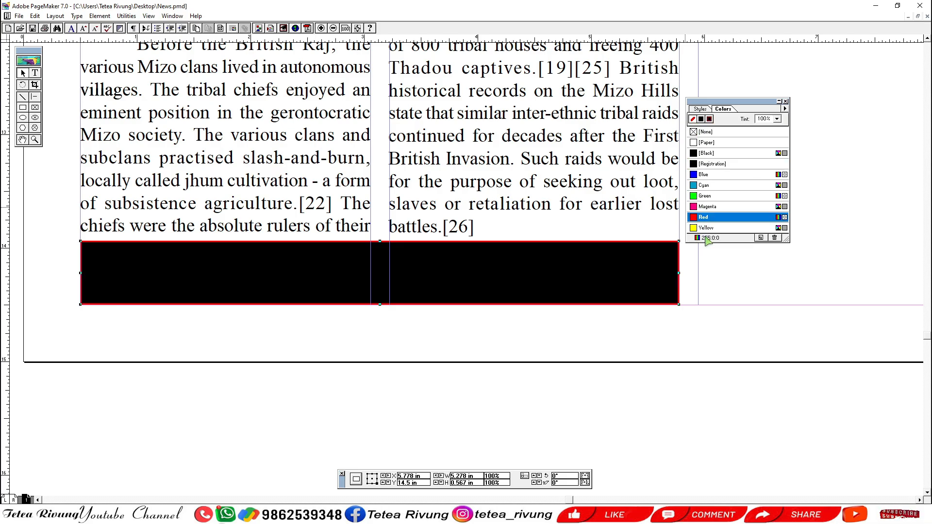
{"action": "left_click", "coordinate": [701, 120]}
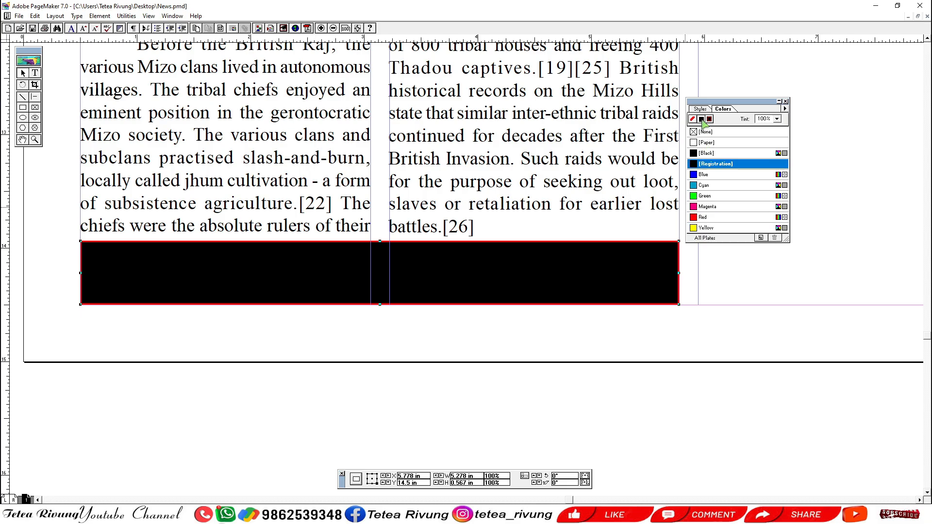
{"action": "left_click", "coordinate": [711, 197]}
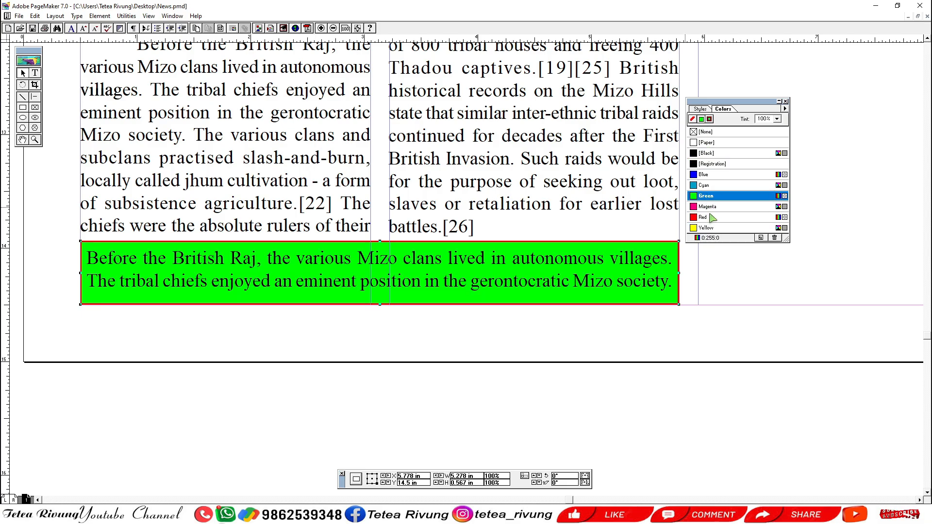
{"action": "left_click", "coordinate": [713, 178]}
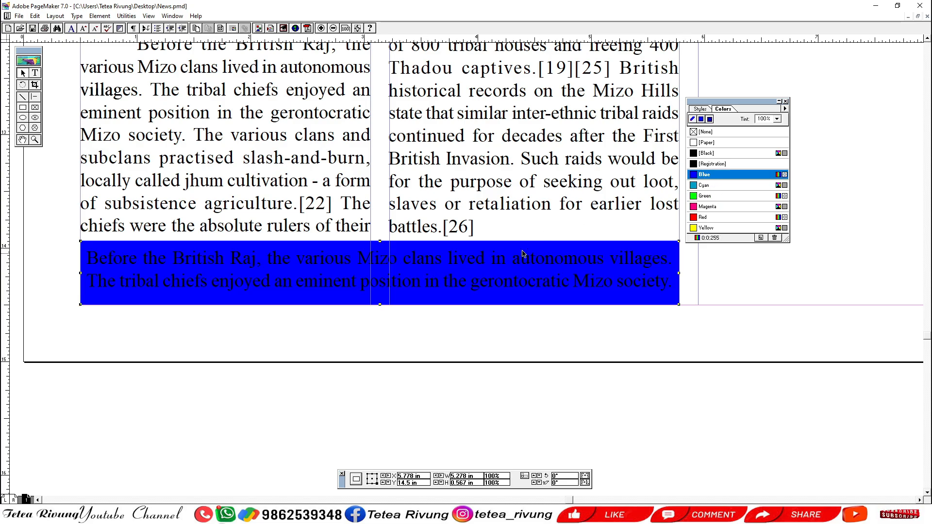
Set both the outline and the fill of the rectangle to Black at 100% tint.
{"action": "left_click", "coordinate": [703, 119]}
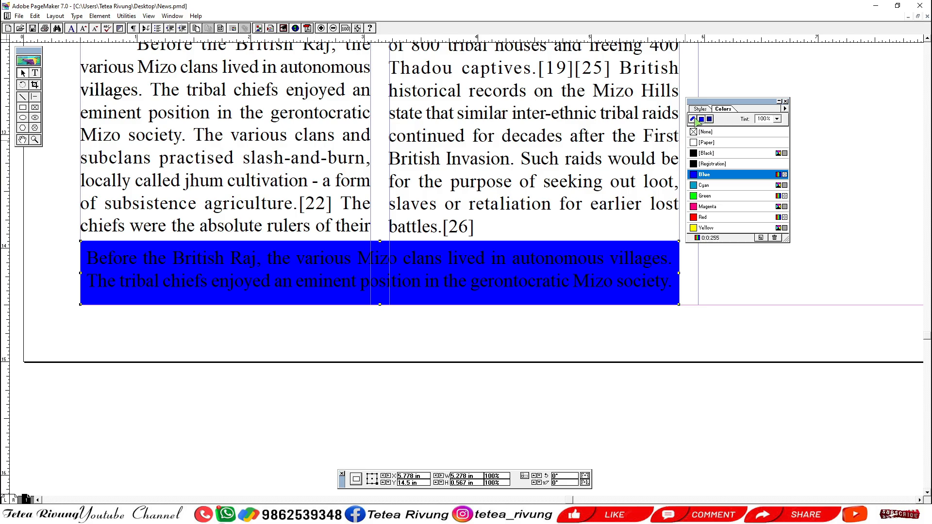
{"action": "left_click", "coordinate": [694, 119]}
{"action": "left_click", "coordinate": [703, 119]}
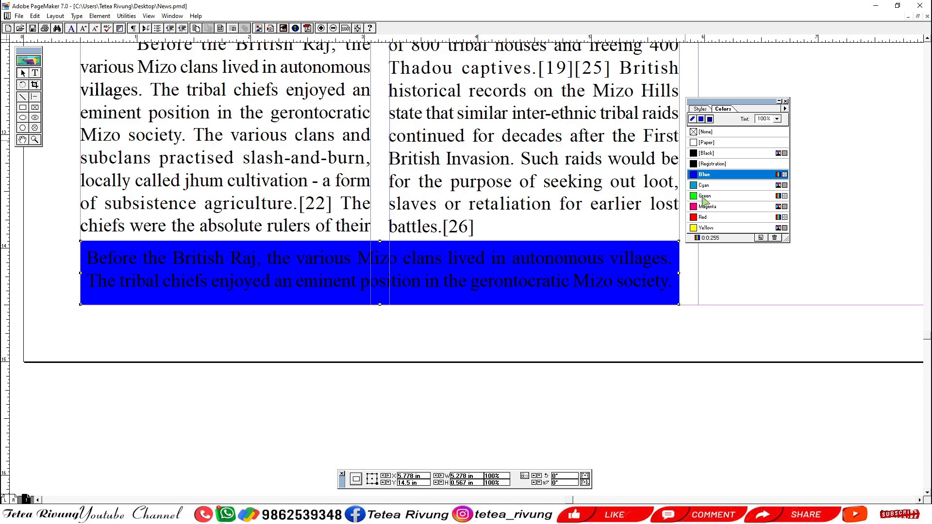
{"action": "left_click", "coordinate": [725, 154]}
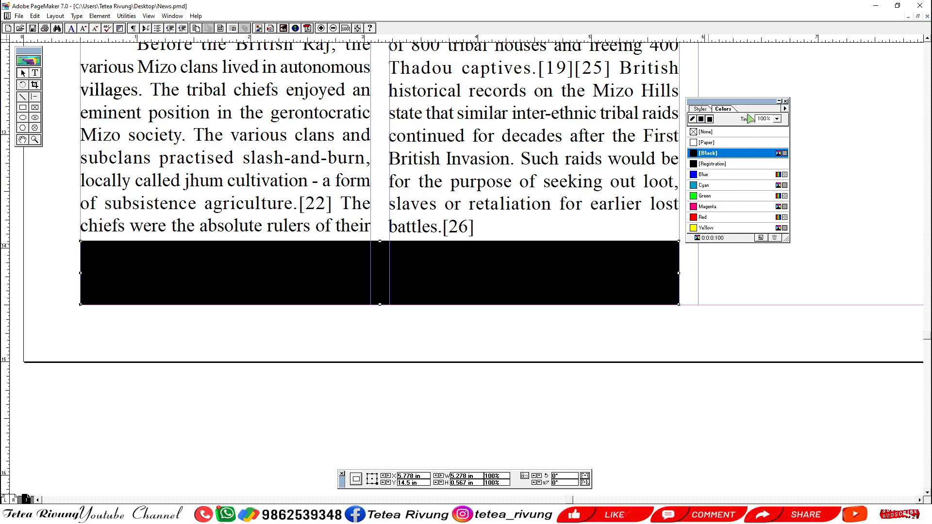
{"action": "left_click_drag", "start_coordinate": [751, 107], "coordinate": [786, 91]}
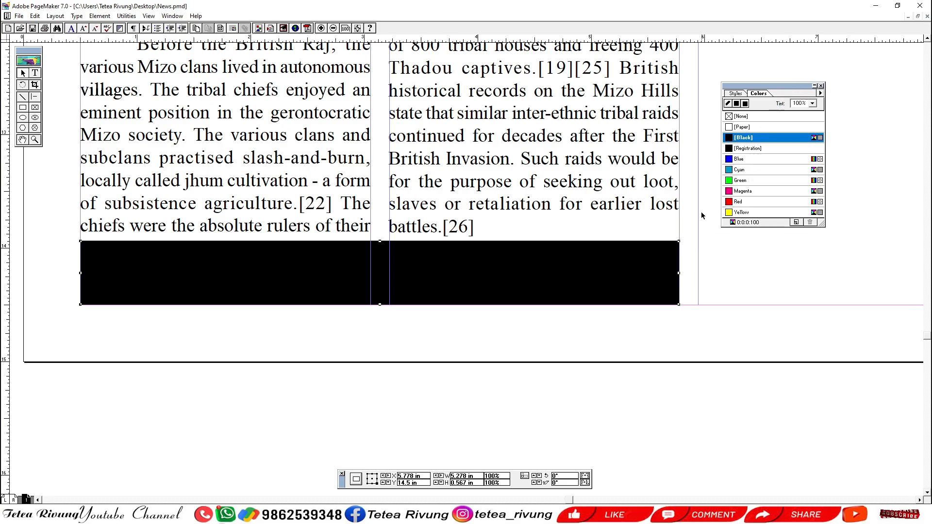
Color all the text inside the black rectangle with Paper.
{"action": "left_click", "coordinate": [187, 331]}
{"action": "left_click", "coordinate": [276, 278]}
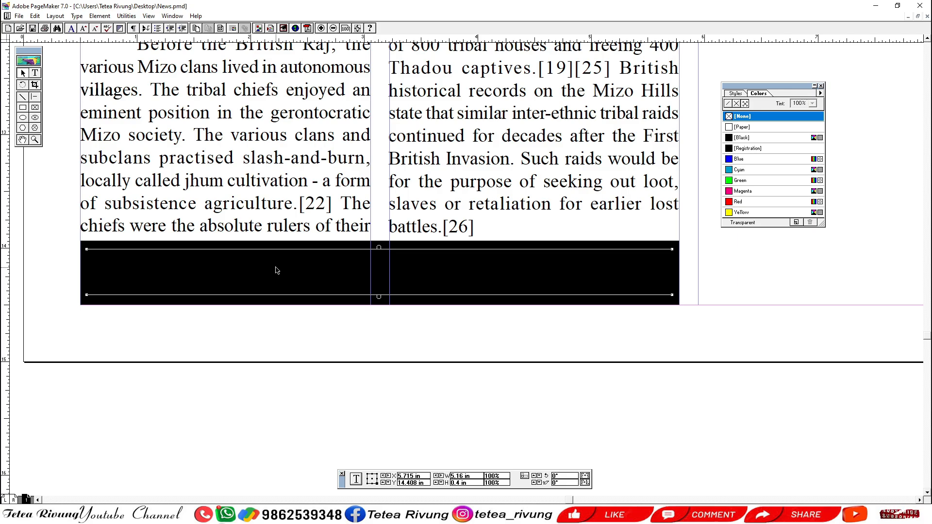
{"action": "left_click", "coordinate": [37, 74]}
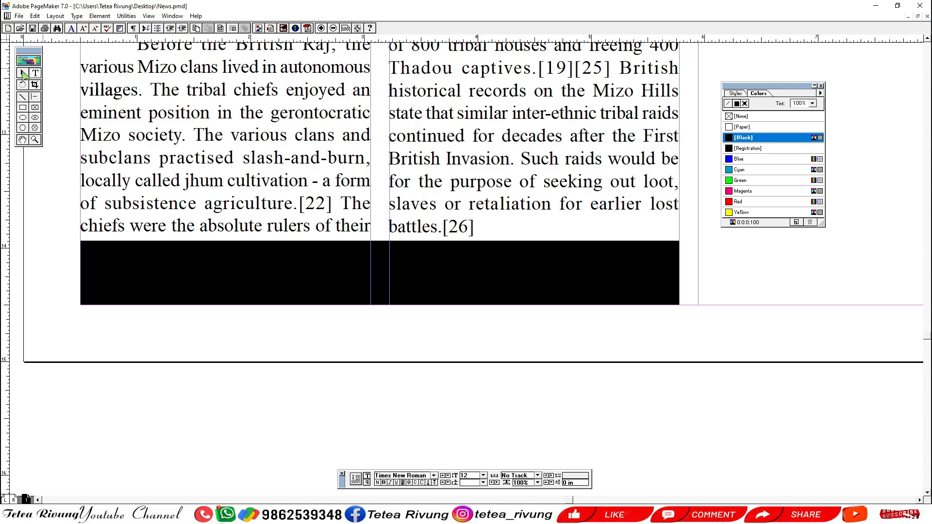
{"action": "left_click", "coordinate": [26, 74]}
{"action": "left_click", "coordinate": [36, 74]}
{"action": "left_click", "coordinate": [121, 263]}
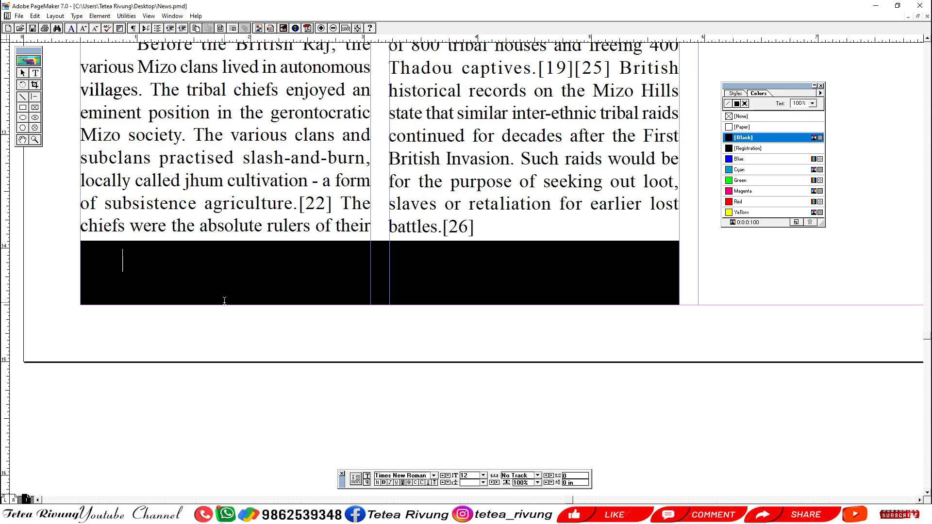
{"action": "key", "text": "ctrl+a"}
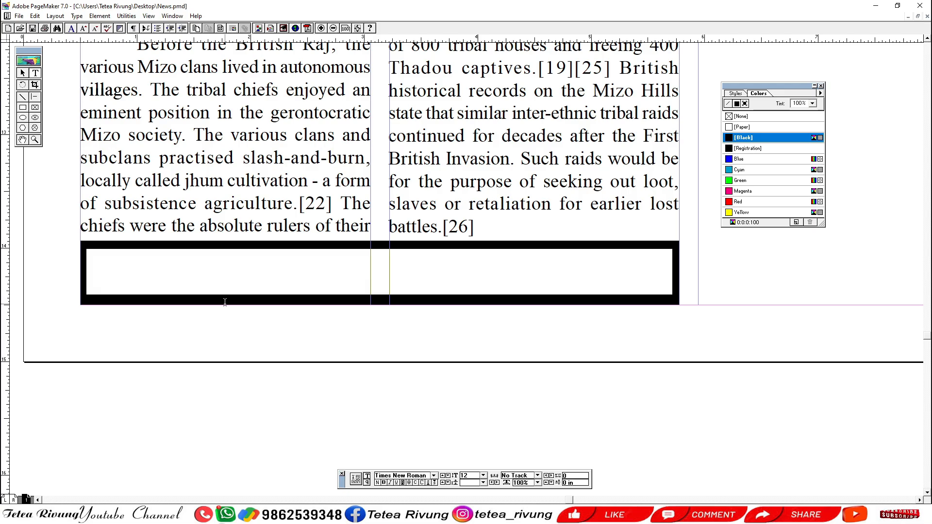
{"action": "left_click", "coordinate": [755, 127]}
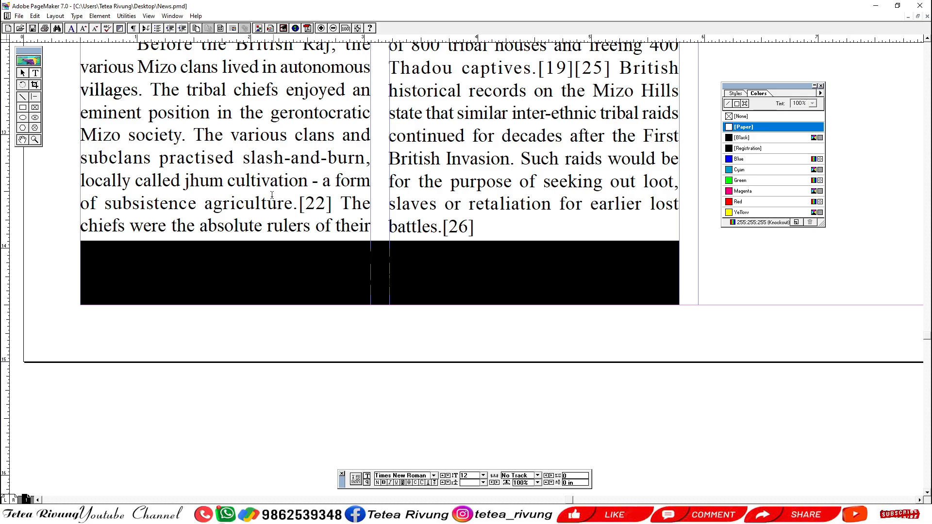
Hide the color list and examine the white text in the black box below the two columns.
{"action": "key", "text": "ctrl+1"}
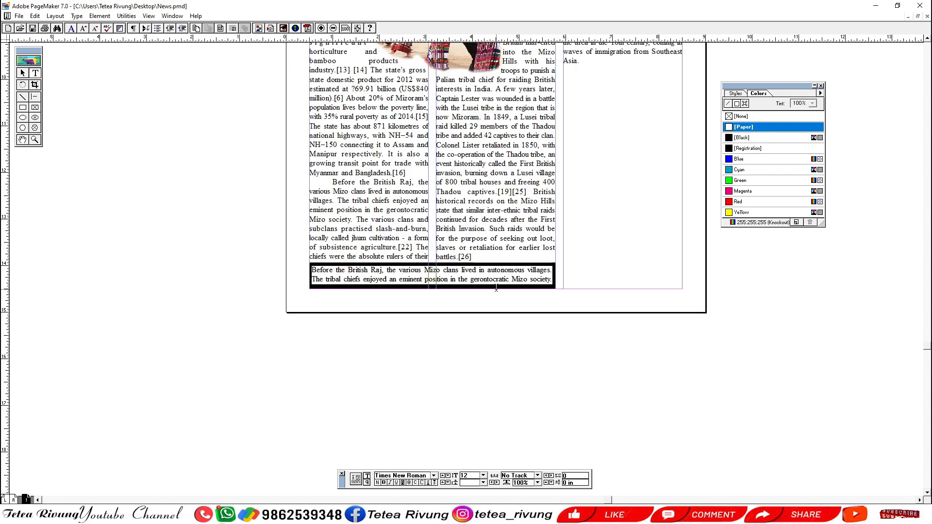
{"action": "left_click", "coordinate": [24, 76]}
{"action": "left_click_drag", "start_coordinate": [348, 297], "coordinate": [327, 303]}
{"action": "left_click_drag", "start_coordinate": [226, 306], "coordinate": [518, 241]}
{"action": "left_click_drag", "start_coordinate": [466, 335], "coordinate": [420, 338]}
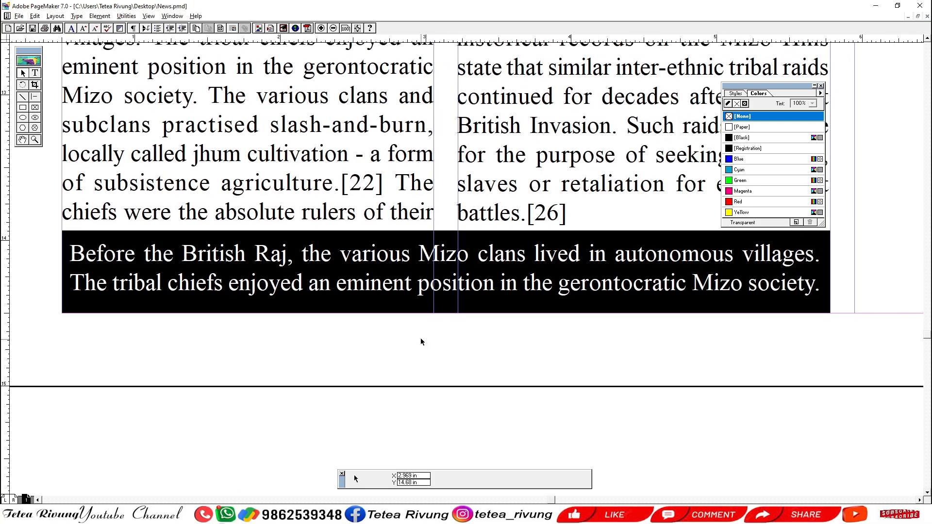
{"action": "left_click", "coordinate": [820, 86]}
{"action": "scroll", "coordinate": [626, 323], "scroll_direction": "down", "scroll_amount": 2}
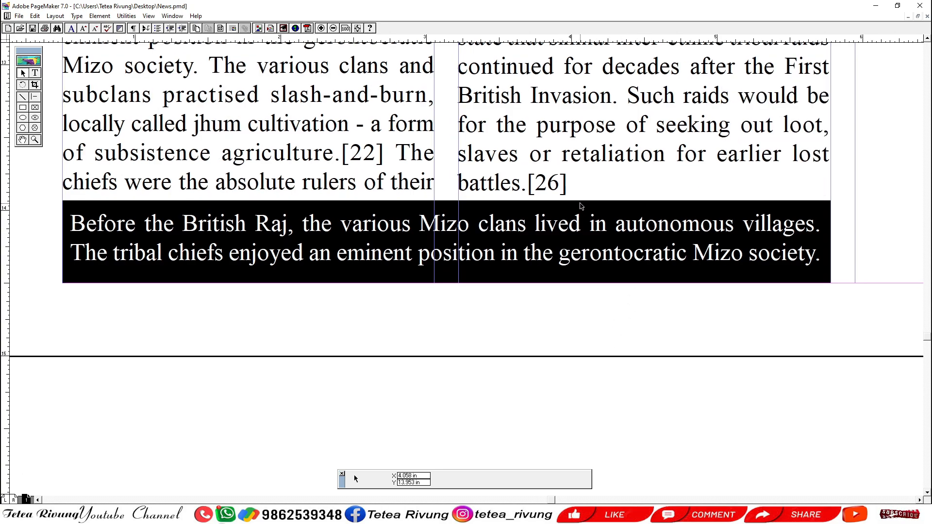
{"action": "left_click", "coordinate": [345, 326], "text": "ctrl+alt"}
{"action": "left_click_drag", "start_coordinate": [360, 338], "coordinate": [287, 358]}
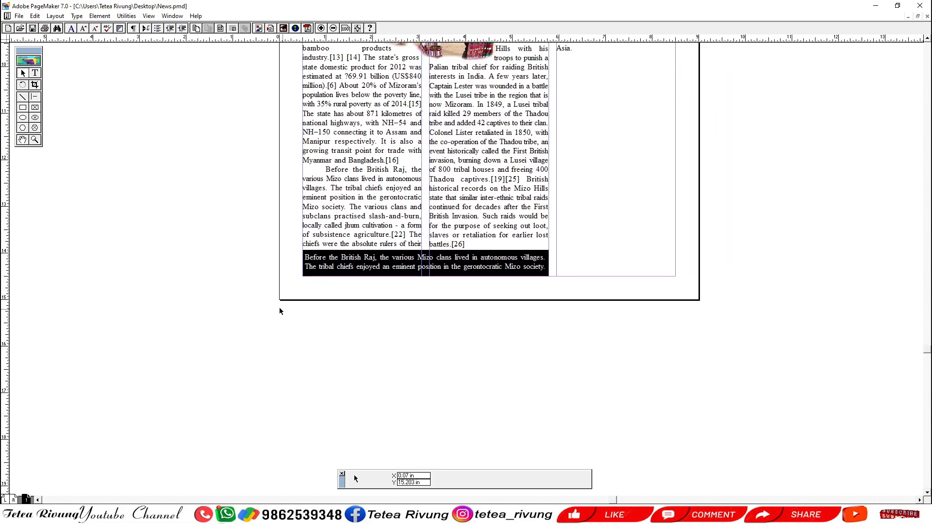
Bring the black rectangle in front of its text block.
{"action": "left_click_drag", "start_coordinate": [246, 300], "coordinate": [606, 222]}
{"action": "left_click", "coordinate": [500, 246]}
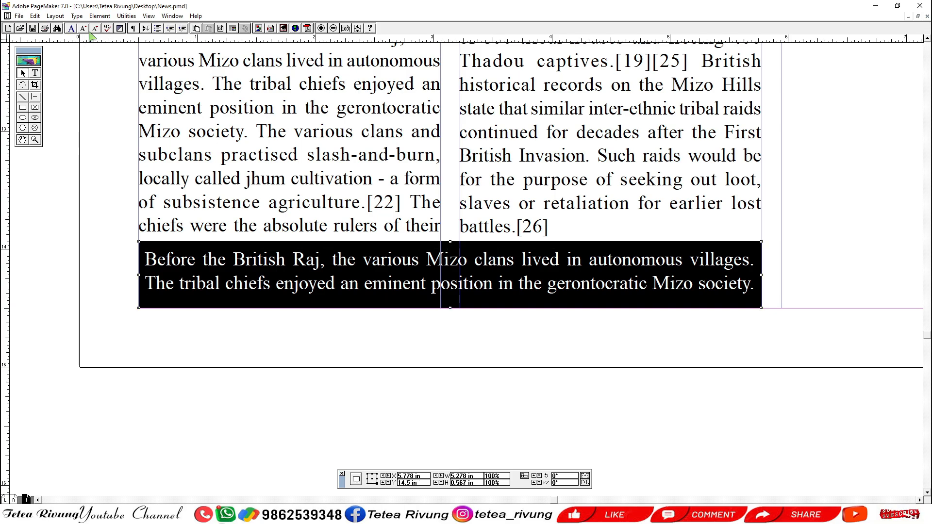
{"action": "left_click", "coordinate": [96, 16]}
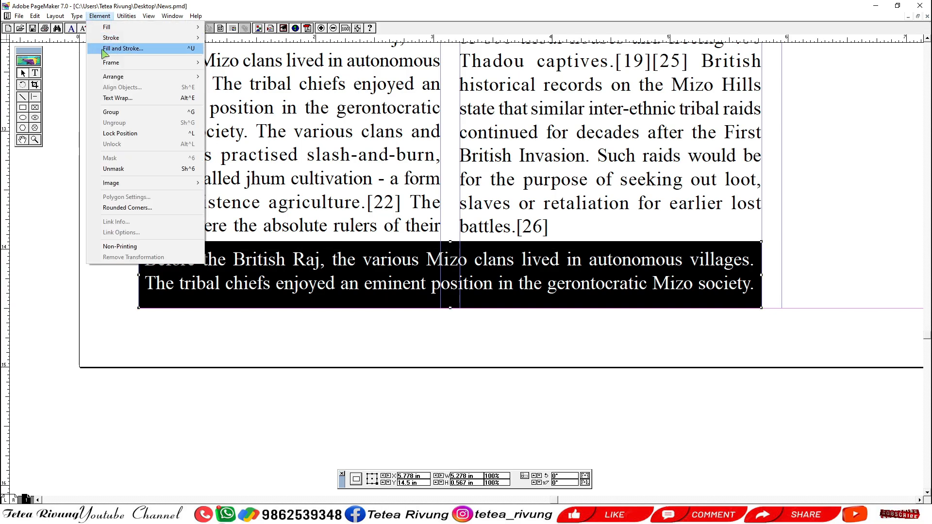
{"action": "mouse_move", "coordinate": [184, 77]}
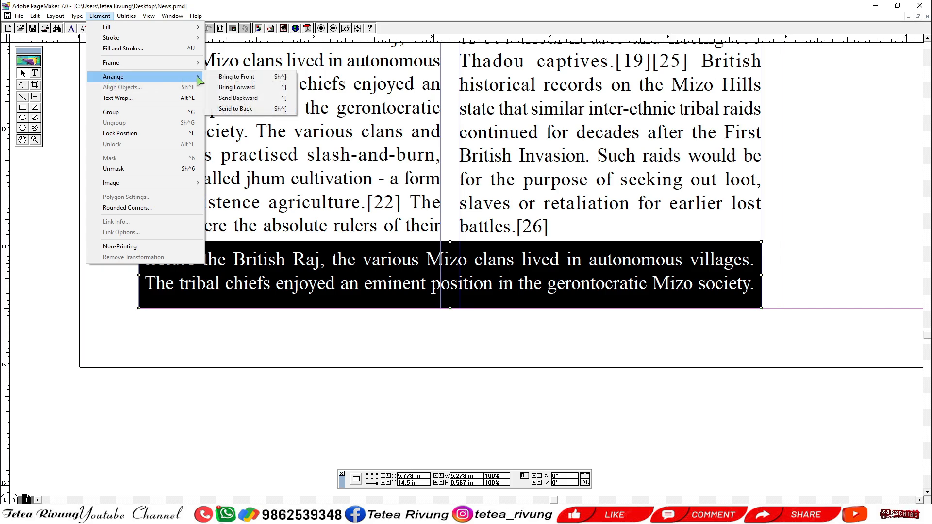
{"action": "left_click", "coordinate": [248, 78]}
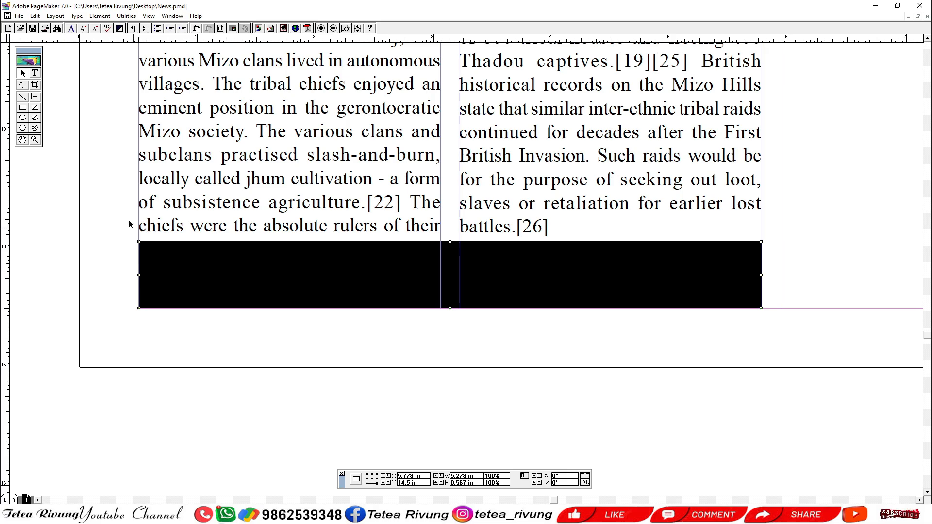
Apply Paper again to all the text hidden behind the black rectangle and hide the color list.
{"action": "left_click", "coordinate": [35, 72]}
{"action": "left_click", "coordinate": [211, 257]}
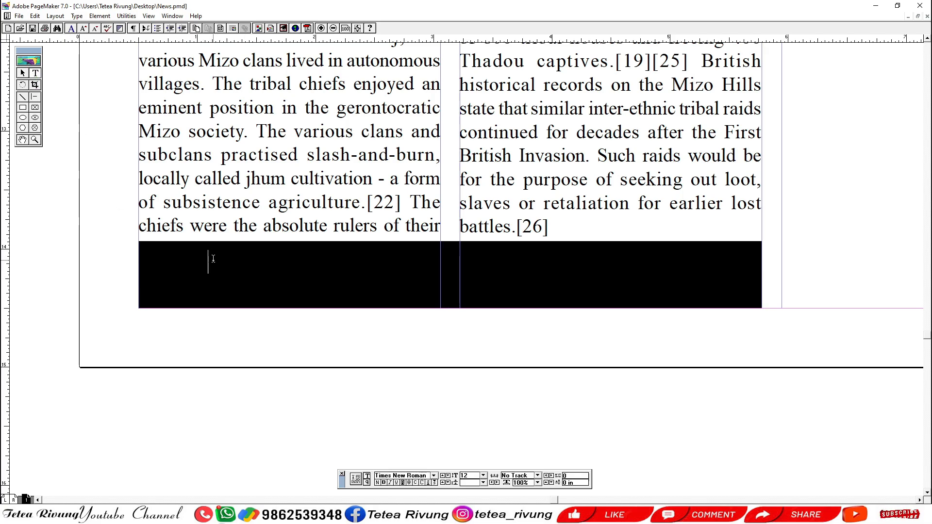
{"action": "key", "text": "ctrl+a"}
{"action": "key", "text": "ctrl+j"}
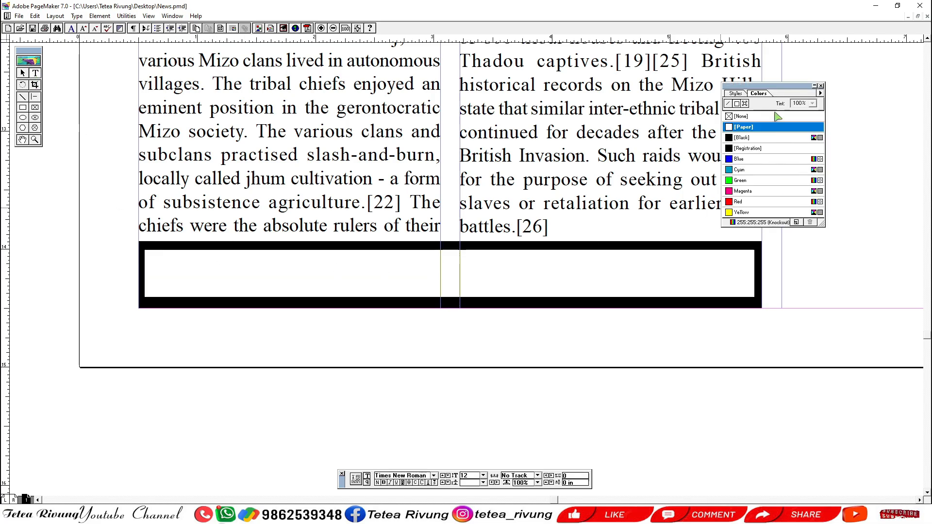
{"action": "left_click", "coordinate": [757, 127]}
{"action": "left_click", "coordinate": [821, 86]}
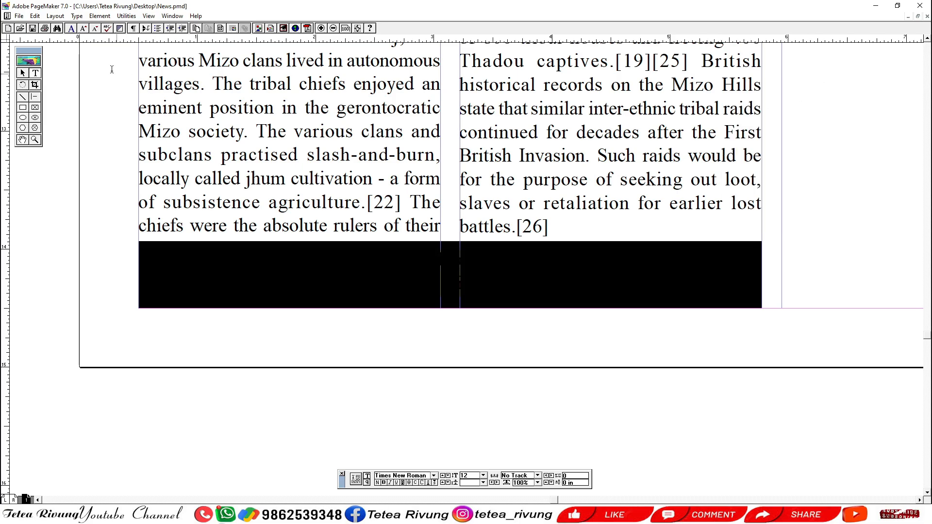
Select across the black box to examine where the hidden text block lies relative to the rectangle.
{"action": "left_click", "coordinate": [22, 73]}
{"action": "key", "text": "ctrl+1"}
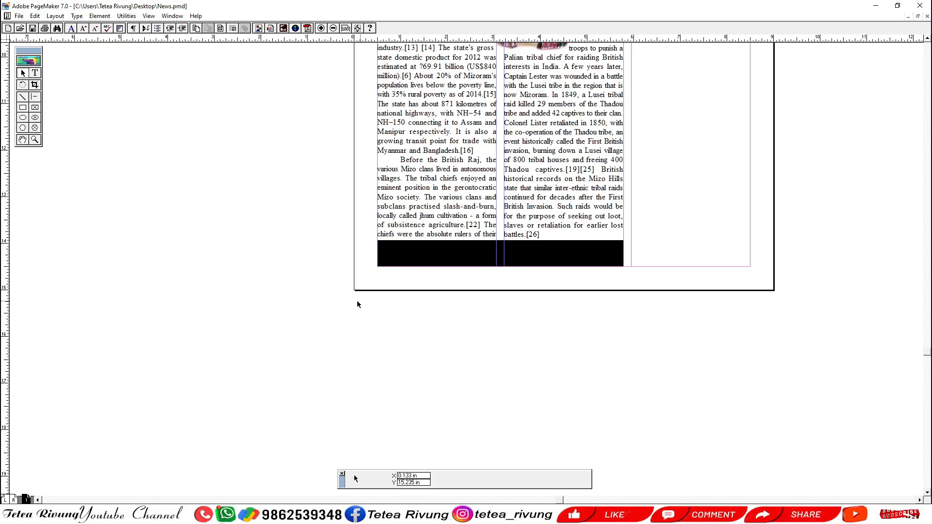
{"action": "left_click_drag", "start_coordinate": [323, 300], "coordinate": [746, 204]}
{"action": "left_click", "coordinate": [514, 317]}
{"action": "left_click_drag", "start_coordinate": [323, 301], "coordinate": [707, 213]}
{"action": "left_click_drag", "start_coordinate": [573, 320], "coordinate": [526, 325]}
{"action": "left_click_drag", "start_coordinate": [296, 297], "coordinate": [599, 232]}
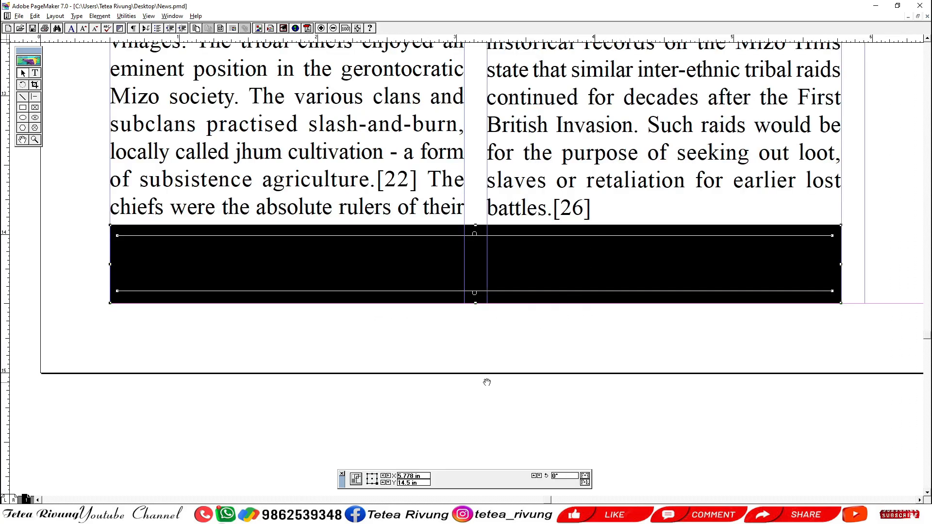
{"action": "left_click_drag", "start_coordinate": [486, 381], "coordinate": [488, 370], "text": "alt"}
{"action": "left_click", "coordinate": [354, 379]}
Send the black rectangle to the back, behind its white text.
{"action": "left_click", "coordinate": [367, 235]}
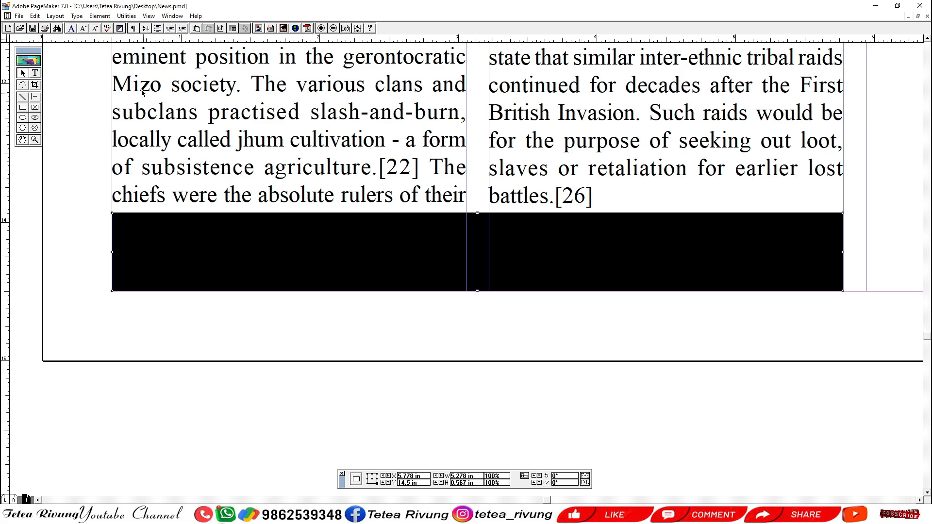
{"action": "left_click", "coordinate": [99, 16]}
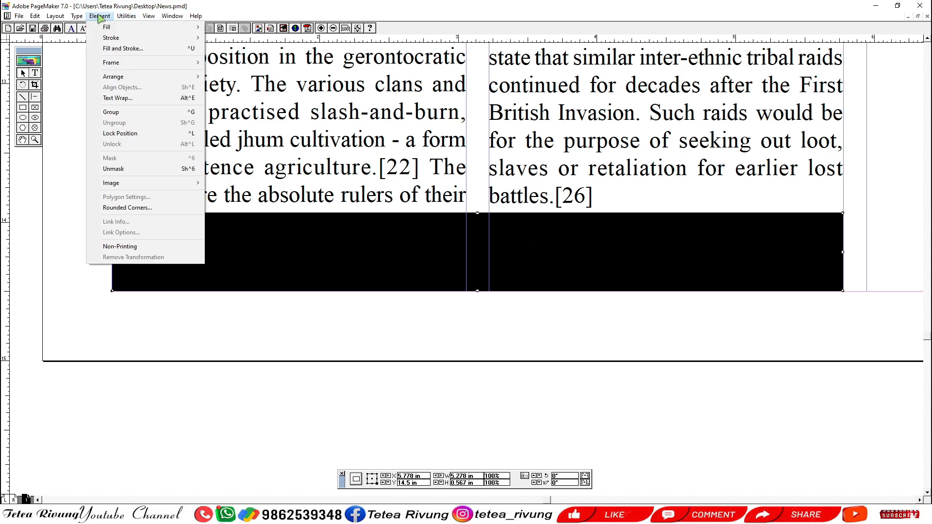
{"action": "mouse_move", "coordinate": [112, 76]}
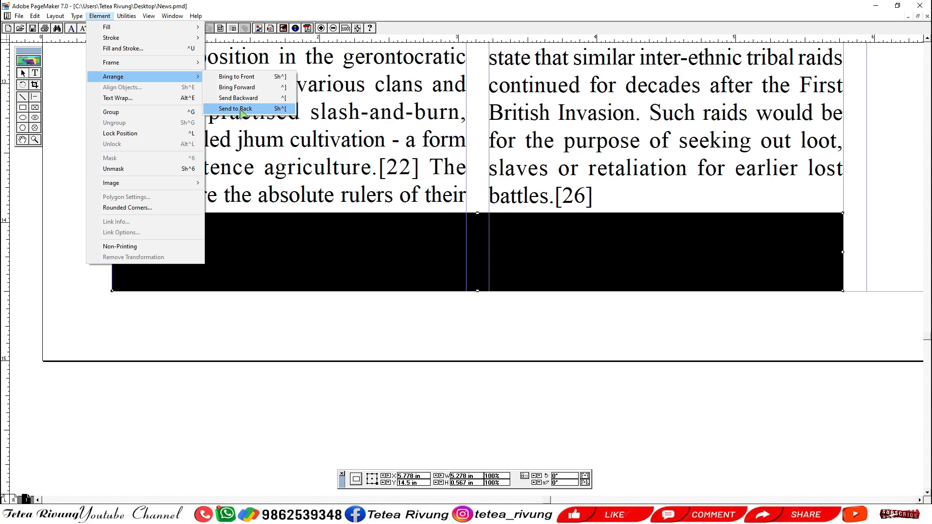
{"action": "left_click", "coordinate": [241, 109]}
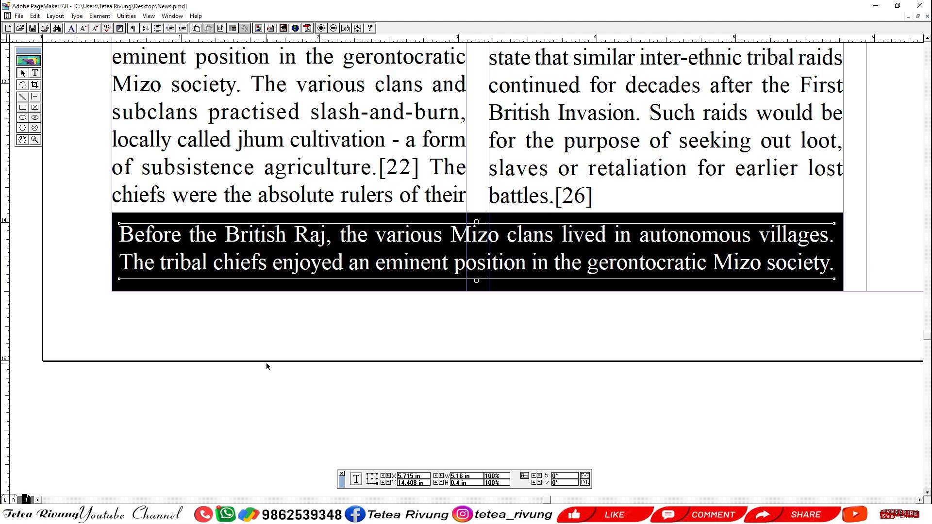
{"action": "left_click", "coordinate": [349, 341], "text": "ctrl+alt"}
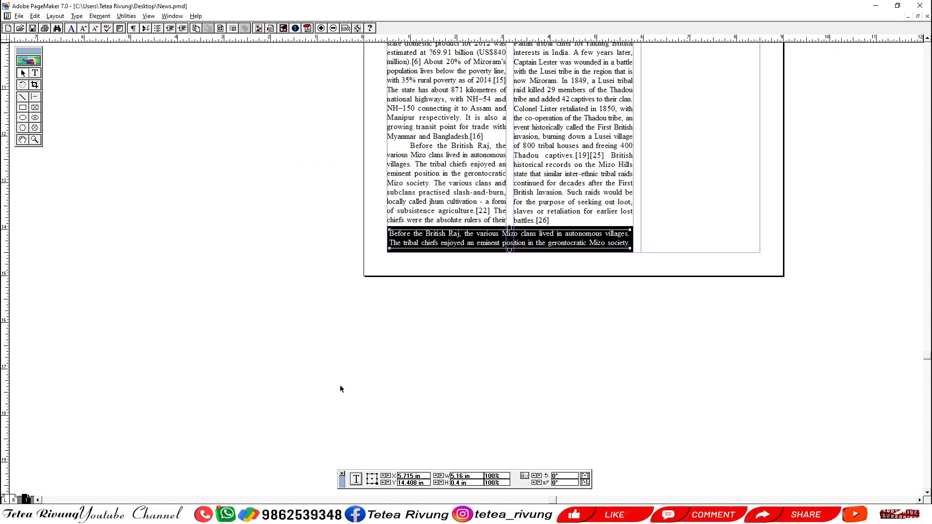
{"action": "left_click", "coordinate": [337, 334]}
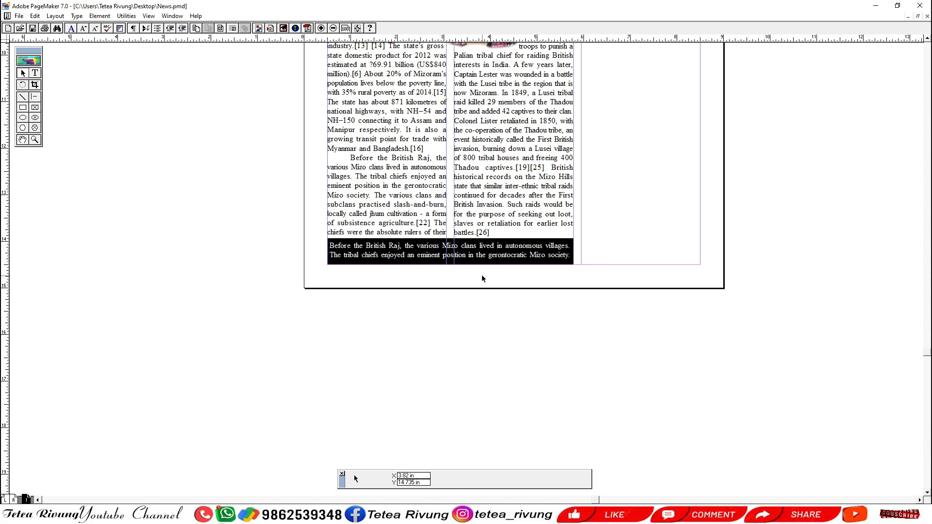
Try to group the white text block with the black rectangle.
{"action": "left_click", "coordinate": [460, 254]}
{"action": "left_click_drag", "start_coordinate": [266, 334], "coordinate": [624, 211]}
{"action": "left_click_drag", "start_coordinate": [481, 345], "coordinate": [455, 357]}
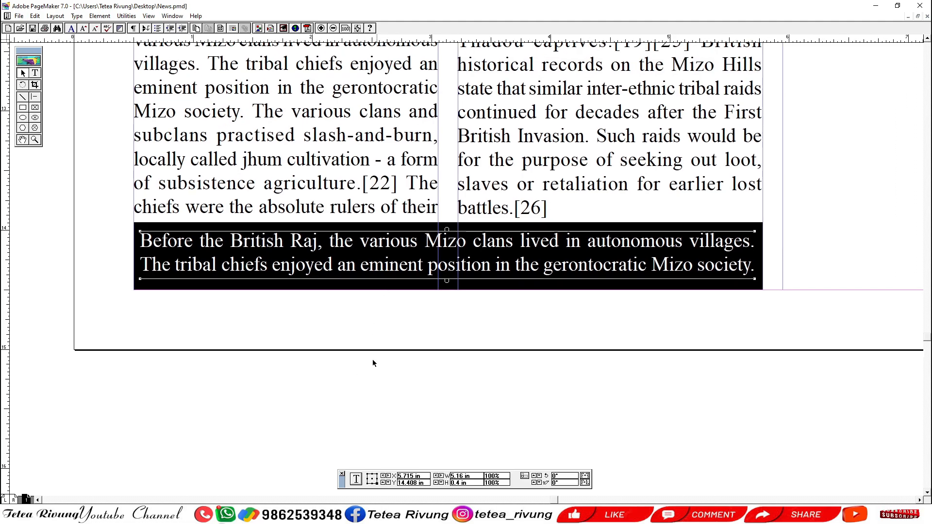
{"action": "left_click", "coordinate": [279, 227]}
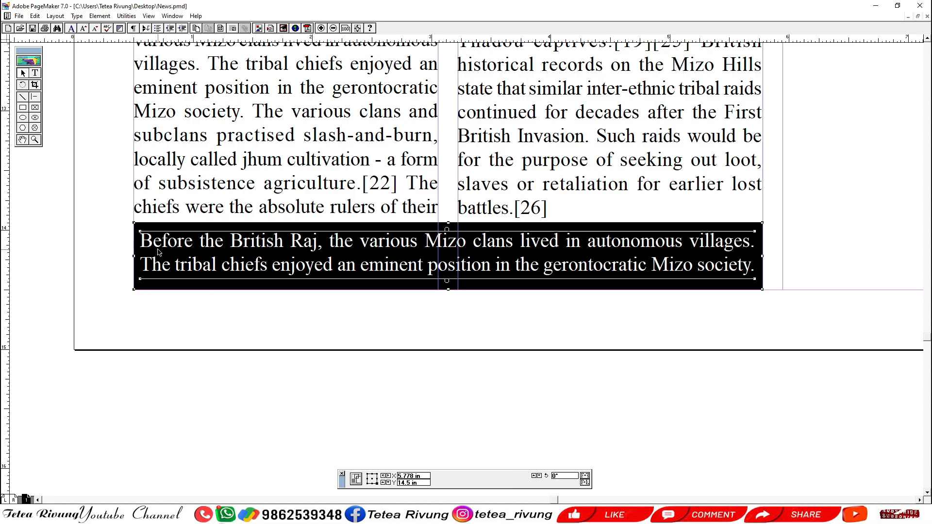
{"action": "left_click", "coordinate": [99, 16]}
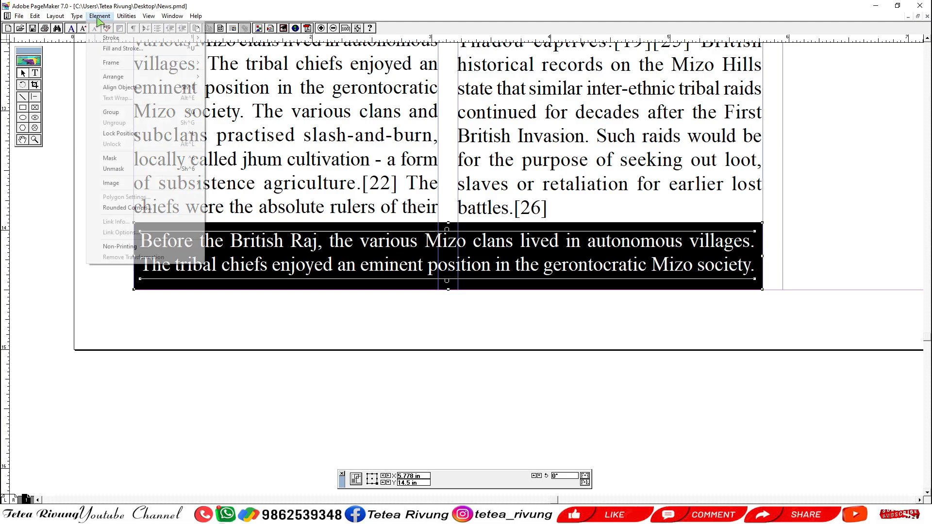
{"action": "left_click", "coordinate": [119, 112]}
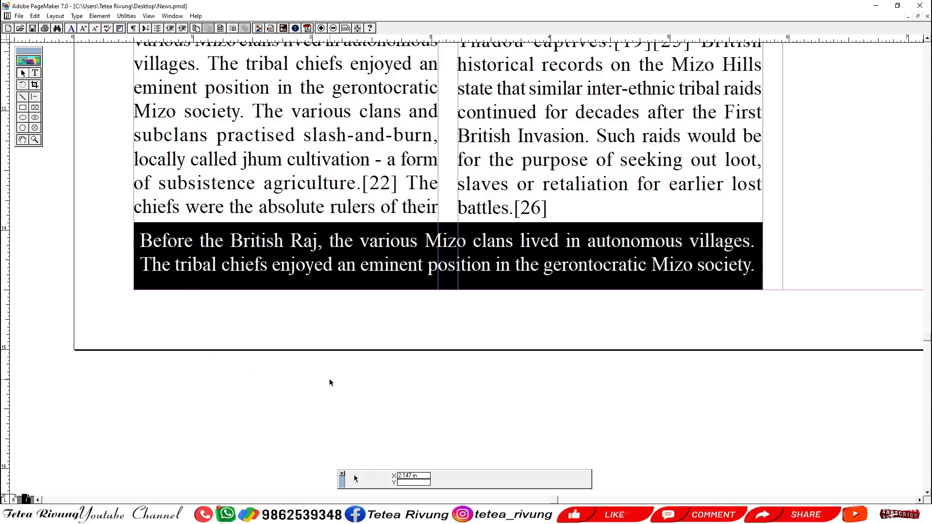
Move the white text block slightly on its own inside the black rectangle.
{"action": "left_click_drag", "start_coordinate": [329, 263], "coordinate": [387, 268]}
{"action": "left_click", "coordinate": [329, 427]}
{"action": "left_click", "coordinate": [223, 329]}
{"action": "left_click_drag", "start_coordinate": [99, 325], "coordinate": [279, 284]}
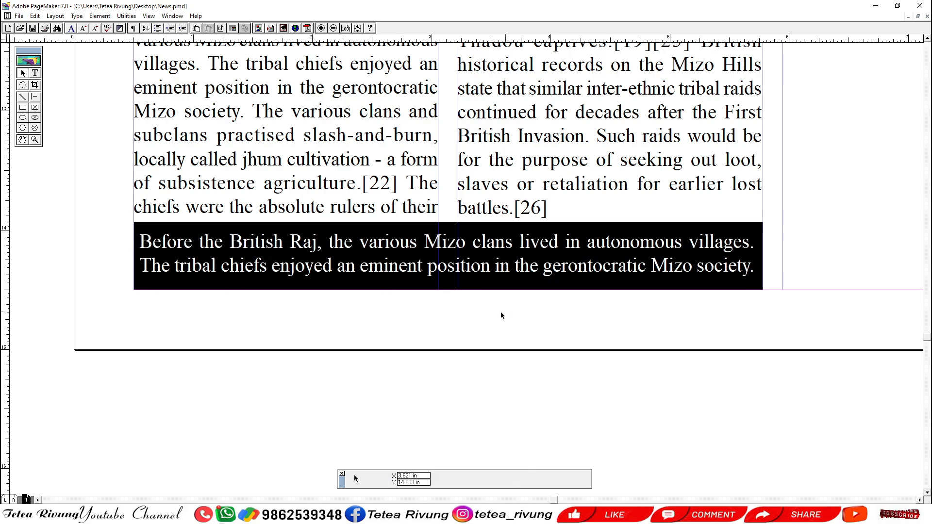
Select the black rectangle together with the whole text block and group them.
{"action": "left_click", "coordinate": [347, 252]}
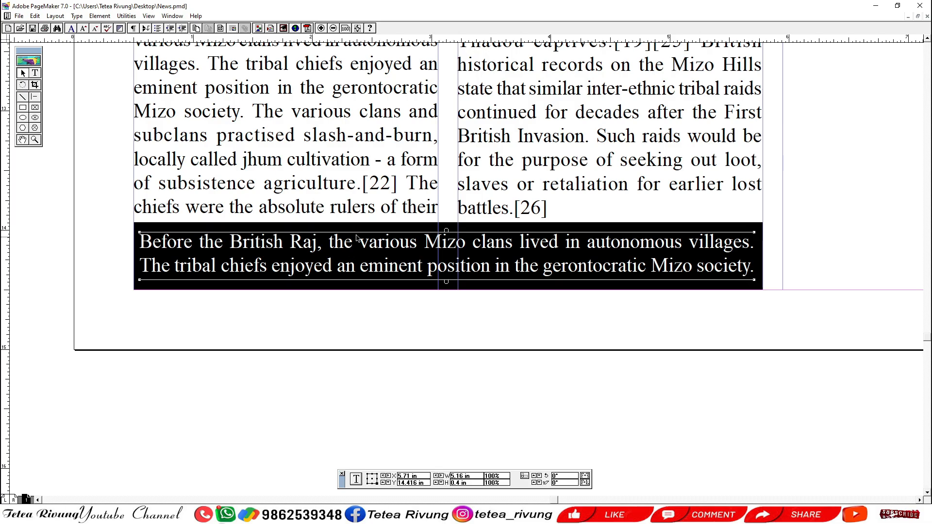
{"action": "left_click", "coordinate": [361, 336]}
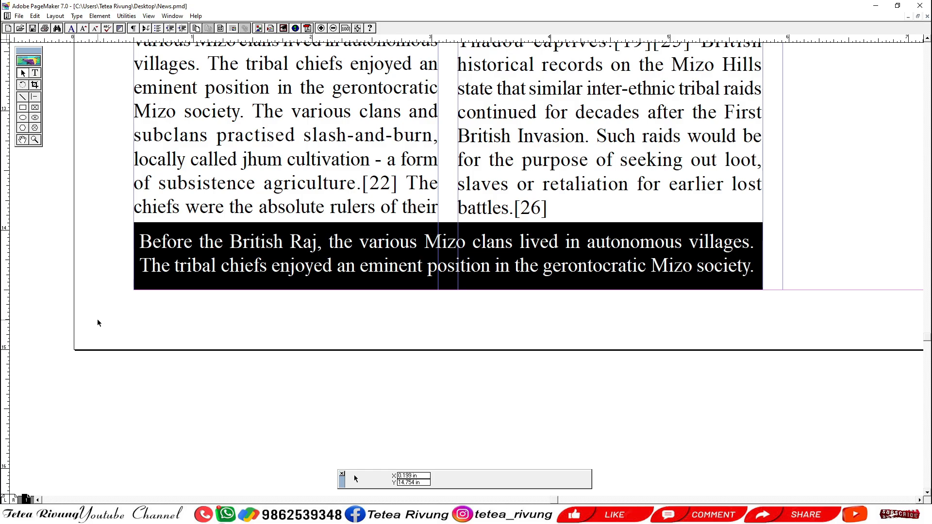
{"action": "left_click_drag", "start_coordinate": [103, 323], "coordinate": [786, 216]}
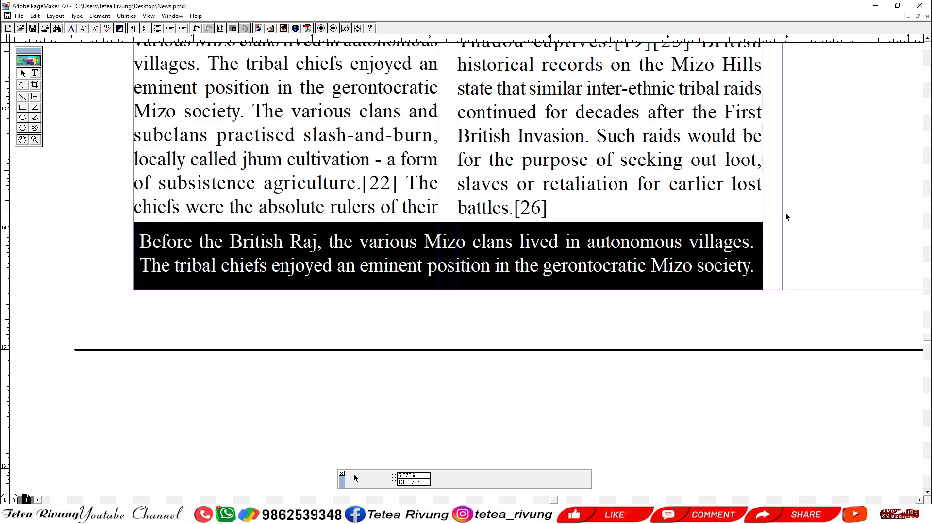
{"action": "left_click_drag", "start_coordinate": [785, 214], "coordinate": [786, 219]}
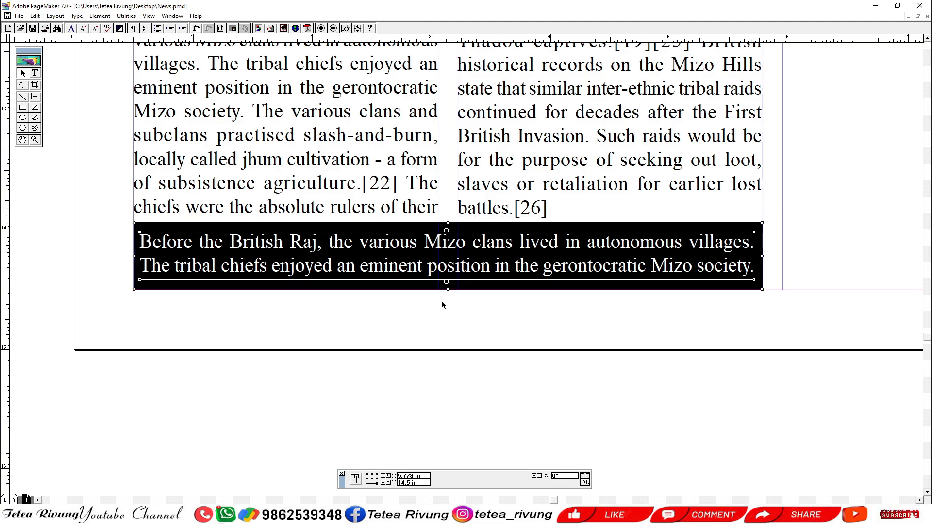
{"action": "left_click", "coordinate": [442, 300]}
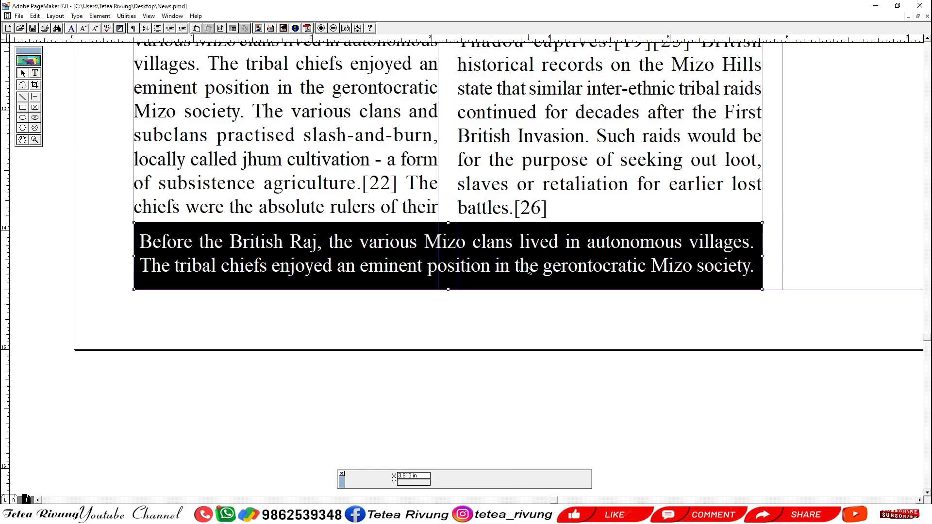
Move the grouped box slightly off the column guides and stretch it to about 0.632 in high.
{"action": "mouse_move", "coordinate": [529, 270]}
{"action": "left_mouse_down"}
{"action": "mouse_move", "coordinate": [457, 381]}
{"action": "mouse_move", "coordinate": [464, 365]}
{"action": "mouse_move", "coordinate": [630, 289]}
{"action": "mouse_move", "coordinate": [531, 348]}
{"action": "mouse_move", "coordinate": [485, 393]}
{"action": "mouse_move", "coordinate": [581, 338]}
{"action": "mouse_move", "coordinate": [588, 281]}
{"action": "mouse_move", "coordinate": [517, 371]}
{"action": "mouse_move", "coordinate": [551, 266]}
{"action": "mouse_move", "coordinate": [526, 342]}
{"action": "mouse_move", "coordinate": [540, 266]}
{"action": "mouse_move", "coordinate": [527, 340]}
{"action": "mouse_move", "coordinate": [540, 278]}
{"action": "left_mouse_up"}
{"action": "mouse_move", "coordinate": [438, 242]}
{"action": "left_mouse_down"}
{"action": "mouse_move", "coordinate": [438, 262]}
{"action": "mouse_move", "coordinate": [438, 232]}
{"action": "left_mouse_up"}
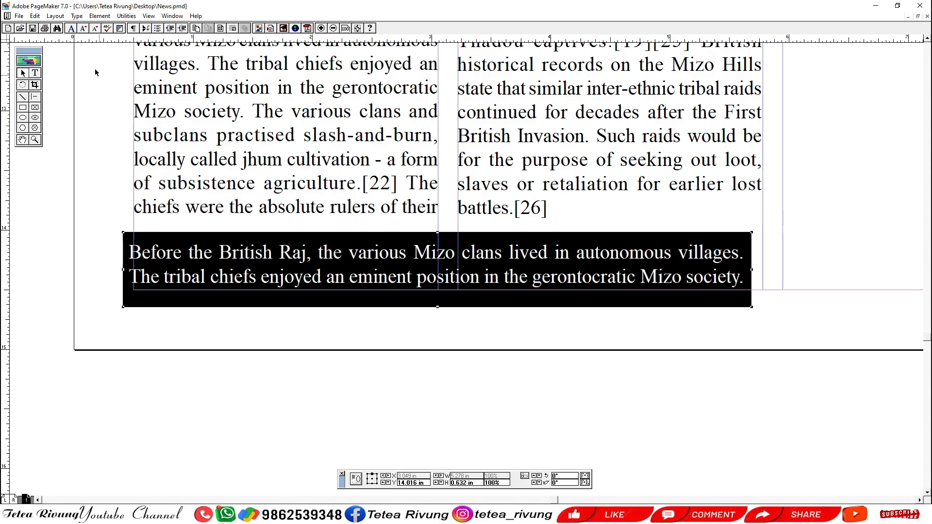
Ungroup the box and shrink the black rectangle around the text to about 0.461 in high.
{"action": "left_click", "coordinate": [94, 17]}
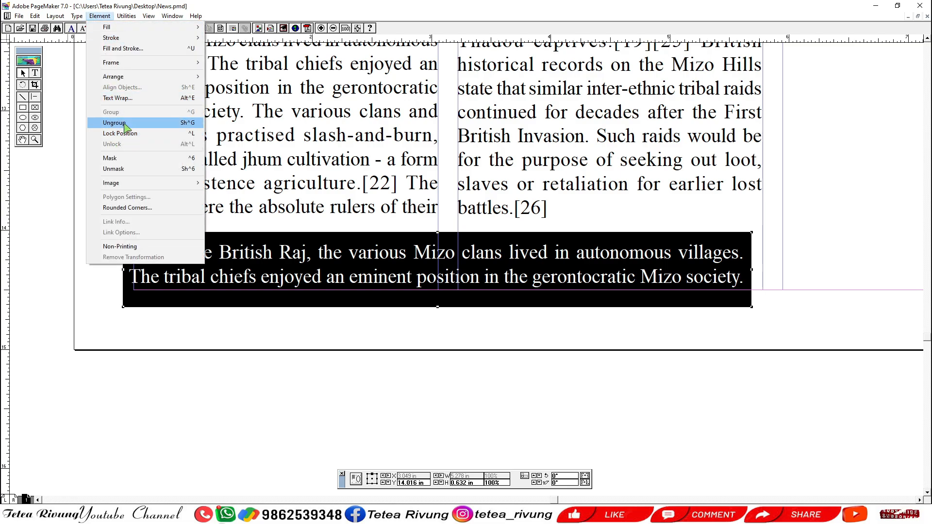
{"action": "left_click", "coordinate": [126, 124]}
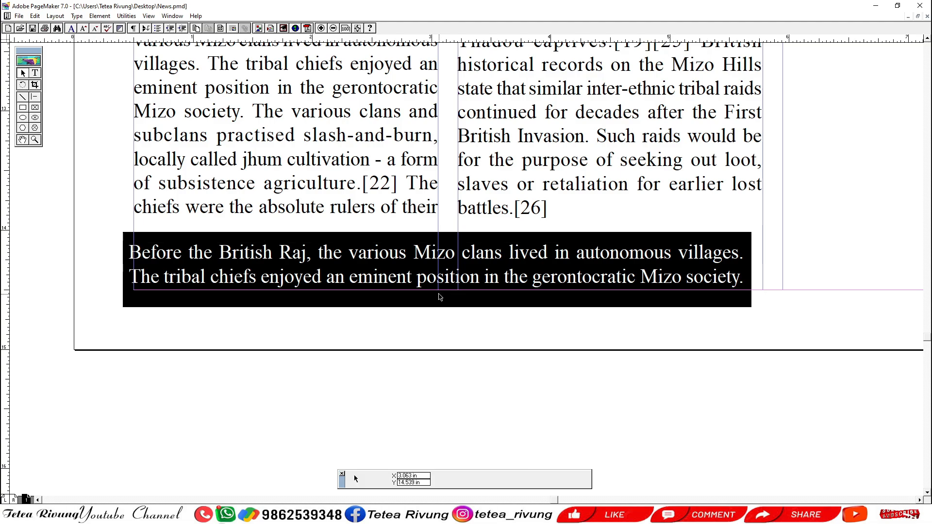
{"action": "left_click_drag", "start_coordinate": [437, 309], "coordinate": [438, 297]}
{"action": "left_click_drag", "start_coordinate": [439, 236], "coordinate": [439, 242]}
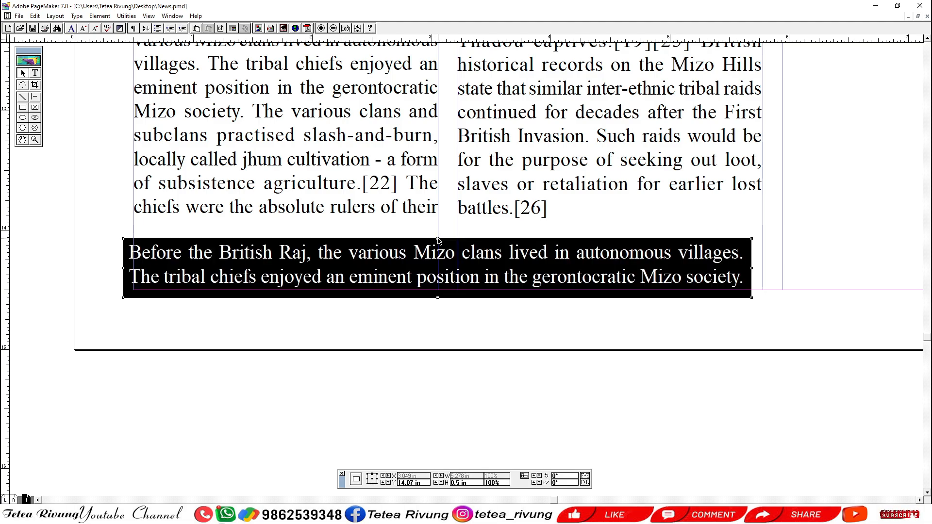
{"action": "left_click_drag", "start_coordinate": [438, 297], "coordinate": [437, 293]}
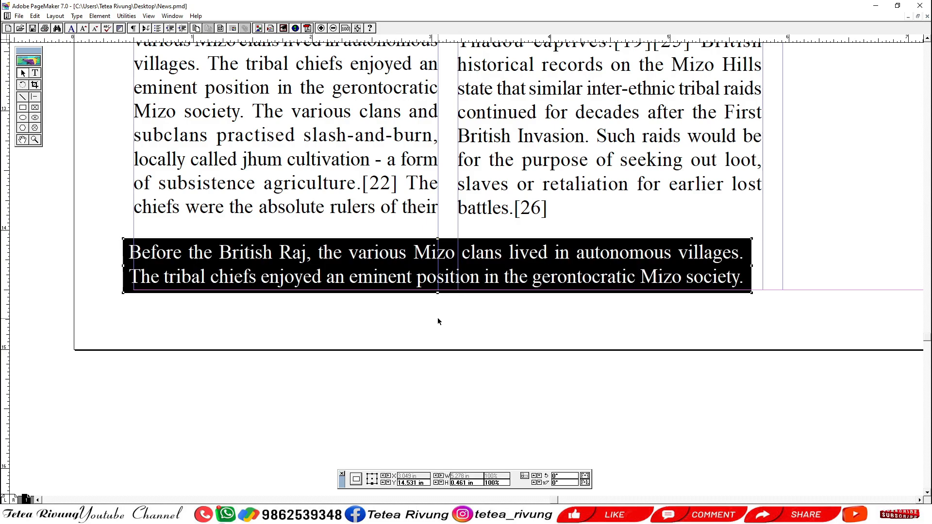
Group the white text with the black rectangle and align the group to the guides directly beneath the first two columns.
{"action": "left_click", "coordinate": [443, 274]}
{"action": "left_click_drag", "start_coordinate": [89, 317], "coordinate": [515, 244]}
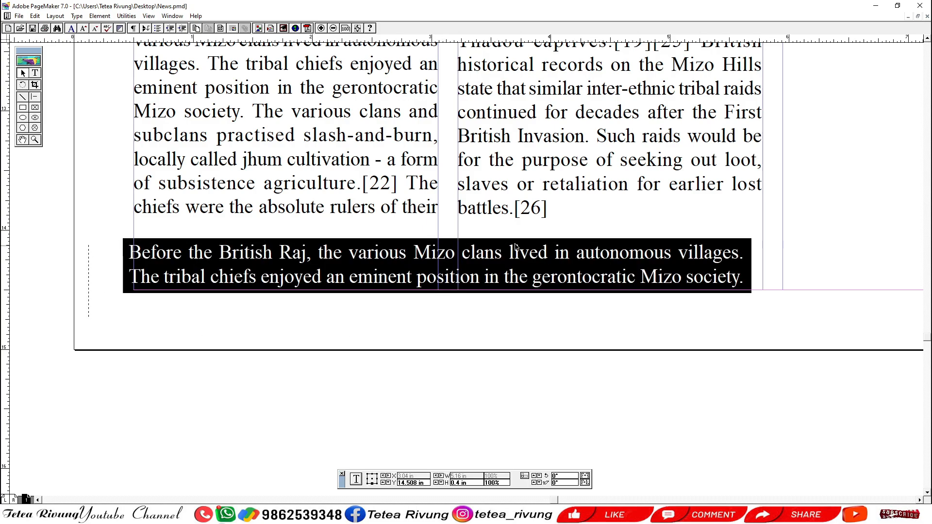
{"action": "left_click_drag", "start_coordinate": [773, 216], "coordinate": [772, 217]}
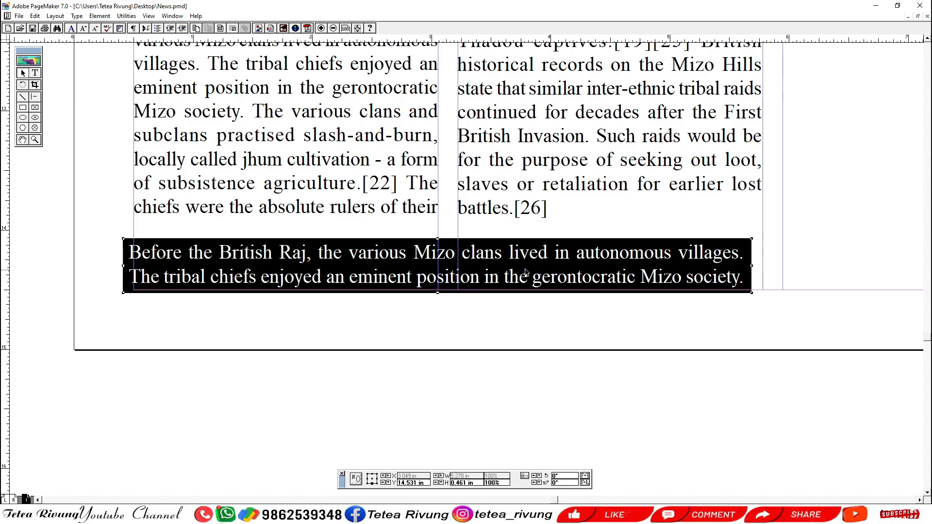
{"action": "left_click_drag", "start_coordinate": [525, 271], "coordinate": [535, 260]}
{"action": "left_click", "coordinate": [446, 302]}
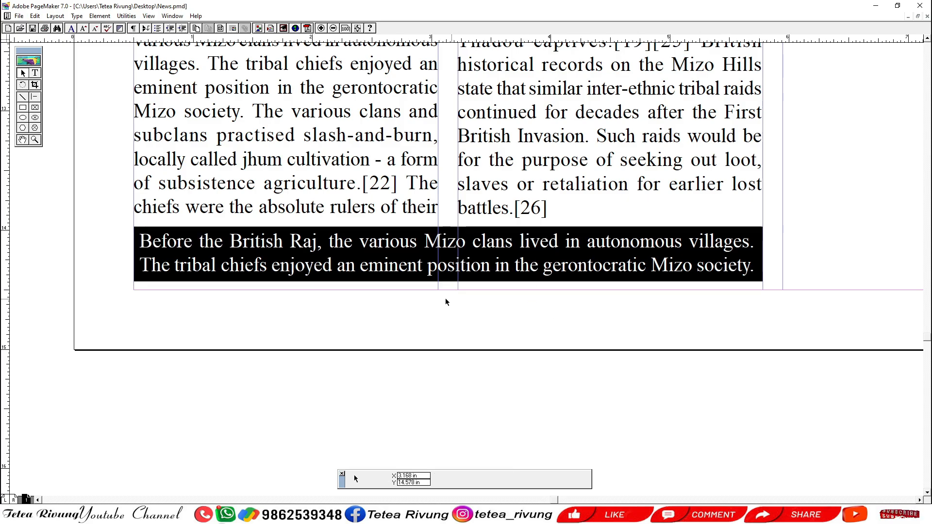
Examine the page layout from the black box up to the masthead, including the columns and wrapped pictures.
{"action": "key", "text": "ctrl+1"}
{"action": "left_click_drag", "start_coordinate": [472, 289], "coordinate": [420, 392]}
{"action": "left_click_drag", "start_coordinate": [491, 254], "coordinate": [438, 389]}
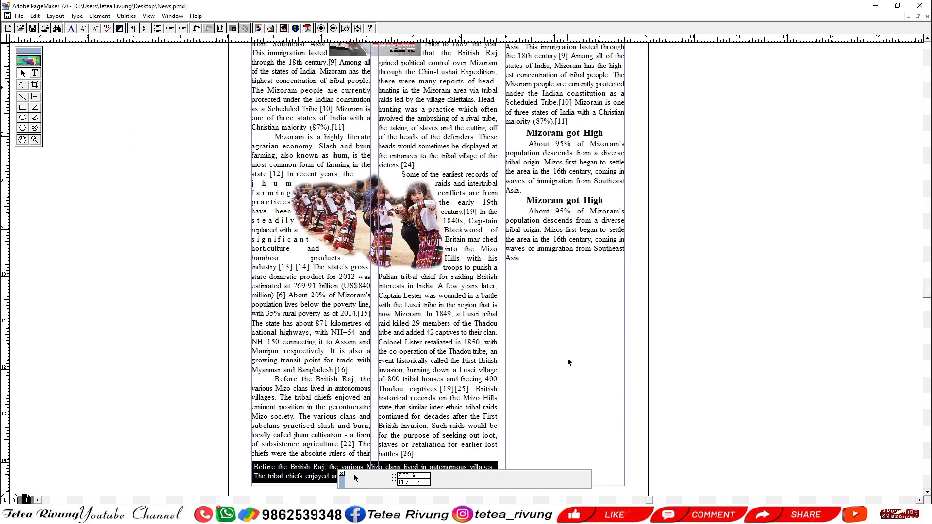
{"action": "left_click_drag", "start_coordinate": [548, 337], "coordinate": [542, 391]}
{"action": "left_click_drag", "start_coordinate": [430, 293], "coordinate": [437, 352]}
{"action": "left_click_drag", "start_coordinate": [439, 244], "coordinate": [449, 211]}
{"action": "key", "text": "ctrl+0"}
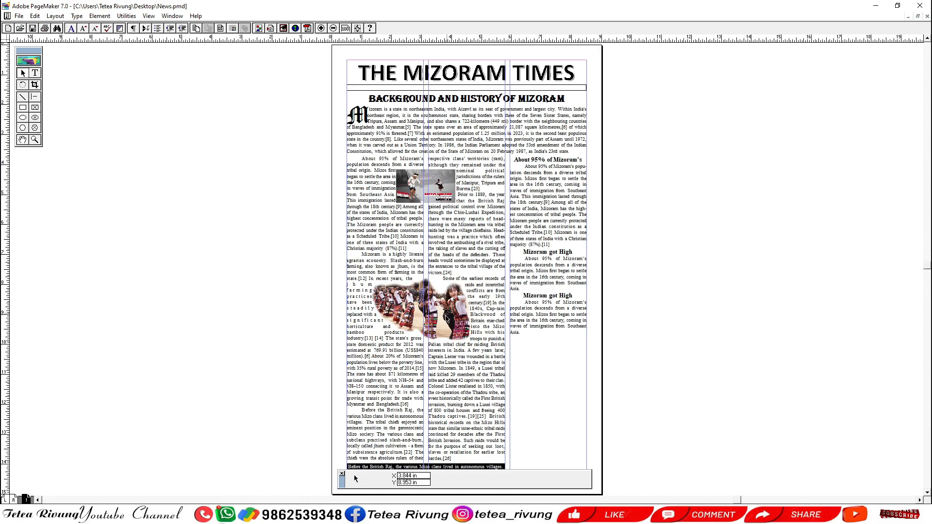
{"action": "left_click_drag", "start_coordinate": [505, 333], "coordinate": [484, 306]}
{"action": "left_click_drag", "start_coordinate": [541, 346], "coordinate": [528, 363]}
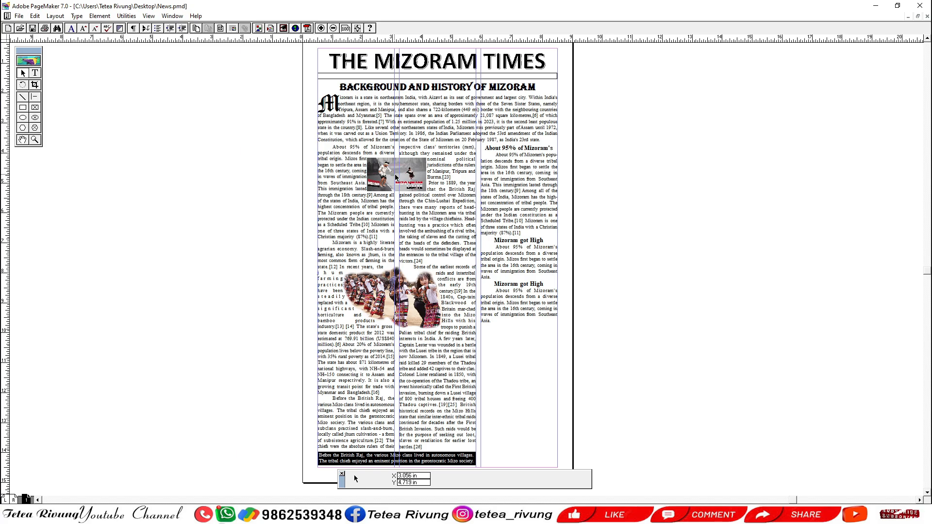
Place a copy of the upper dancers picture on the pasteboard beside the page and review its Text Wrap options without changing them.
{"action": "left_click_drag", "start_coordinate": [395, 177], "coordinate": [166, 176]}
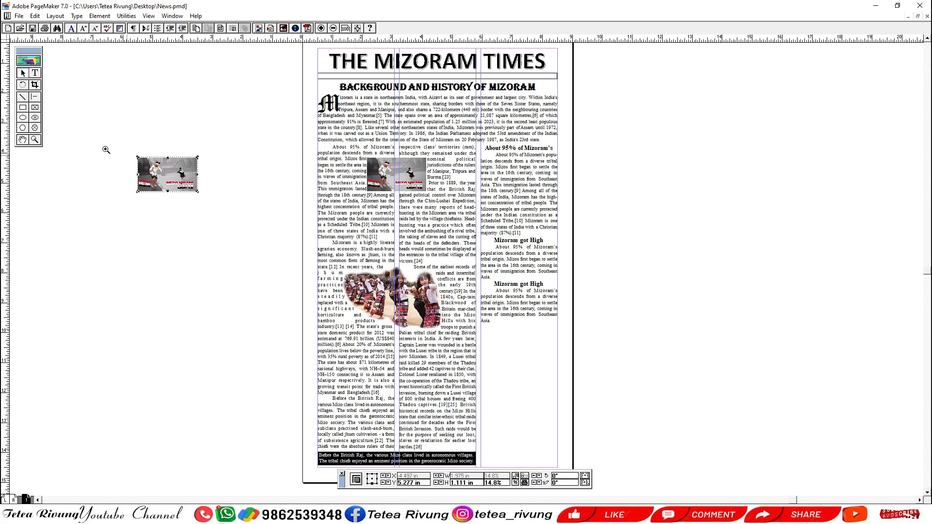
{"action": "left_click_drag", "start_coordinate": [106, 149], "coordinate": [230, 233]}
{"action": "left_click_drag", "start_coordinate": [437, 204], "coordinate": [326, 168]}
{"action": "left_click", "coordinate": [406, 281]}
{"action": "left_click", "coordinate": [366, 186]}
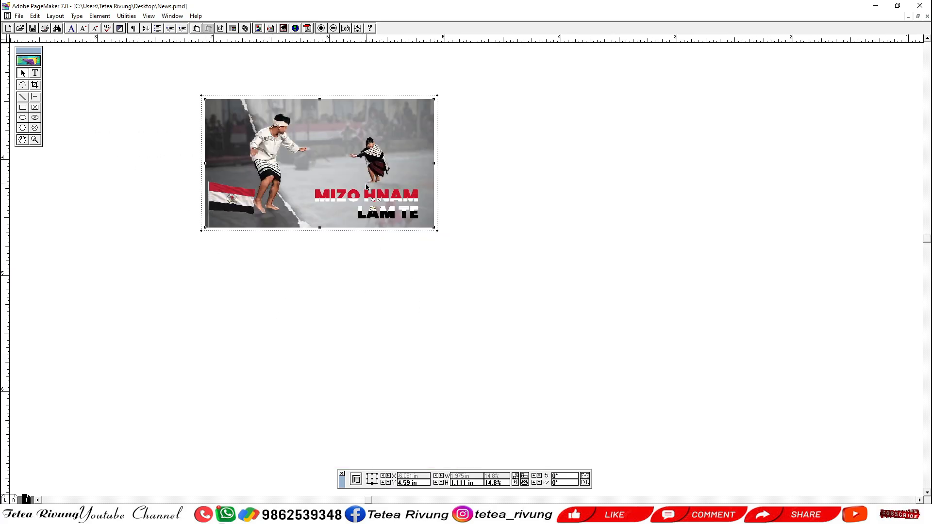
{"action": "key", "text": "ctrl+alt+e"}
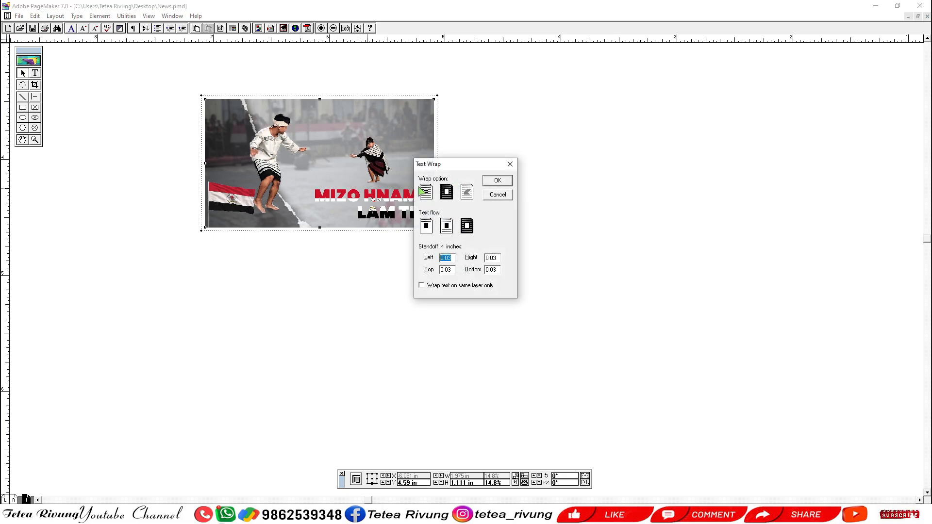
{"action": "left_click", "coordinate": [484, 195]}
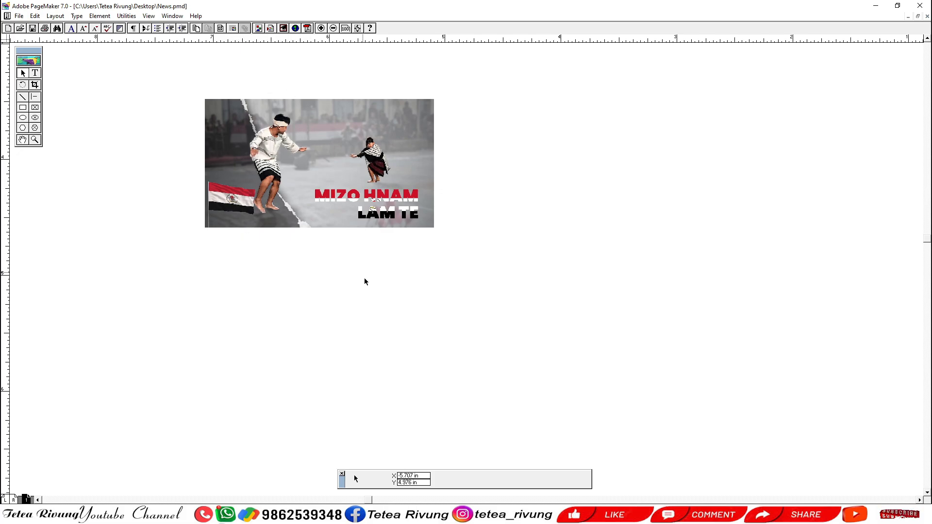
Review the full newspaper page together with the picture copy on the pasteboard.
{"action": "left_click", "coordinate": [384, 319], "text": "ctrl+alt"}
{"action": "left_click_drag", "start_coordinate": [491, 292], "coordinate": [272, 278]}
{"action": "left_click", "coordinate": [314, 263], "text": "ctrl+alt"}
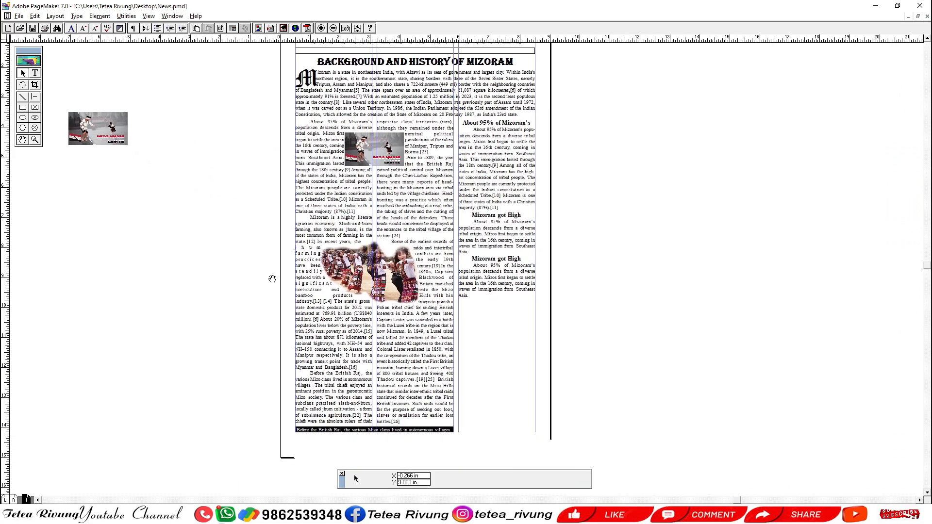
{"action": "scroll", "coordinate": [465, 320], "scroll_direction": "up", "scroll_amount": 1}
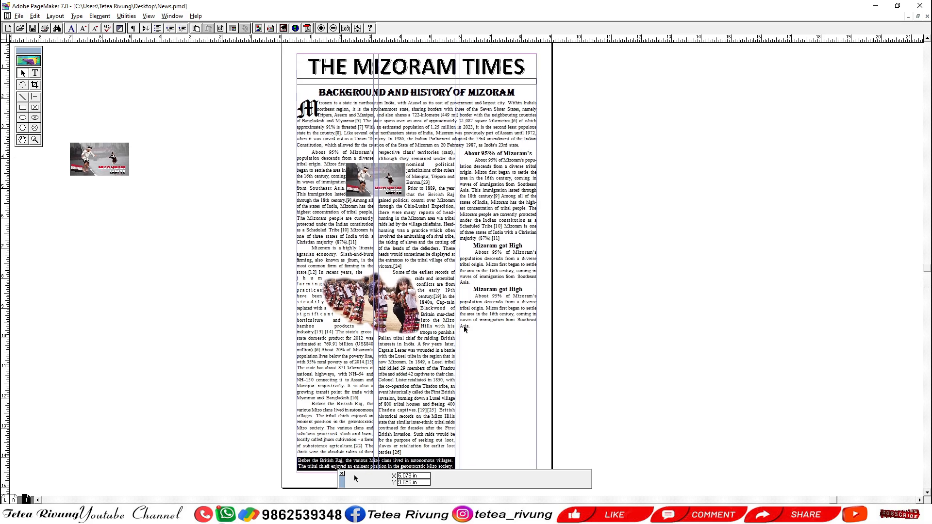
{"action": "left_click", "coordinate": [483, 335], "text": "ctrl+alt"}
{"action": "left_click", "coordinate": [485, 334], "text": "ctrl+alt"}
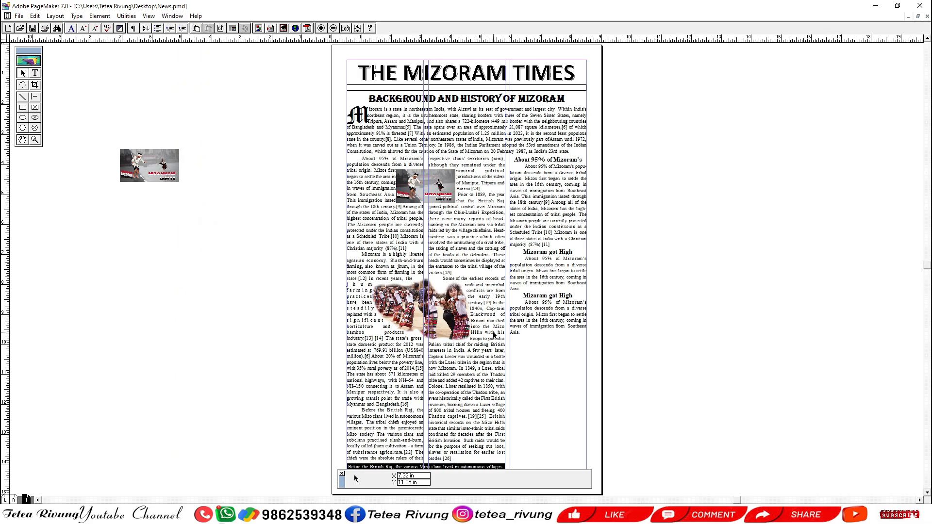
{"action": "key", "text": "ctrl+shift+d"}
{"action": "left_click", "coordinate": [580, 186]}
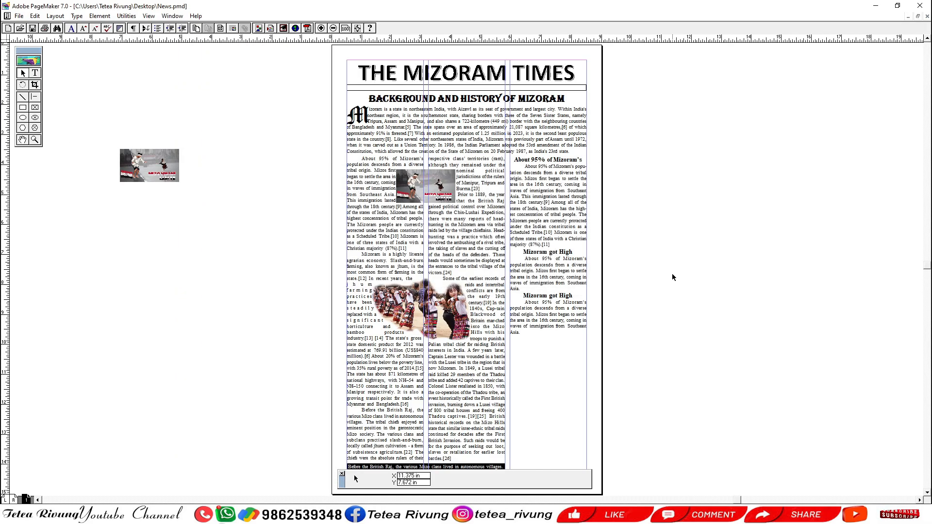